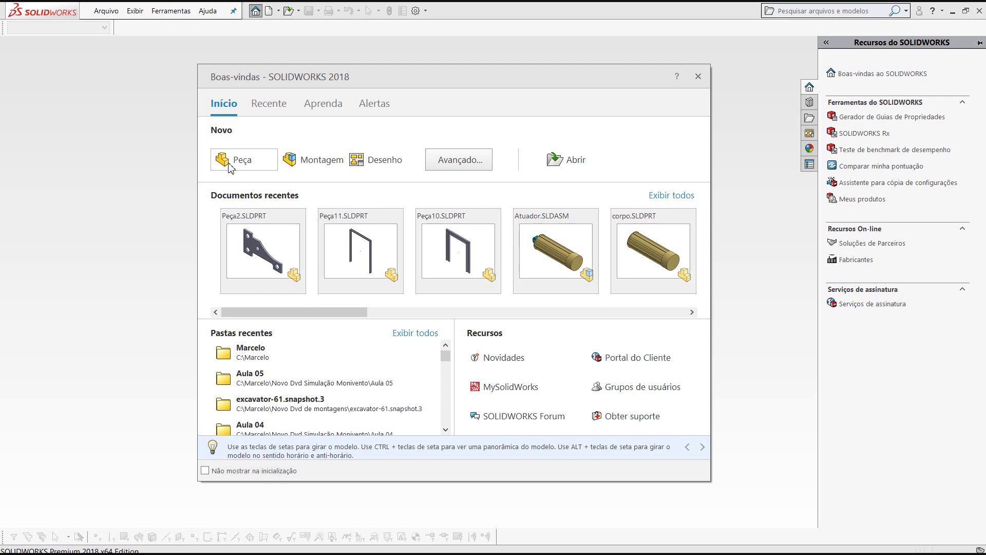
# - Create a new part, select its Top Plane (Plano superior) and view it from above
pyautogui.click(230, 165)
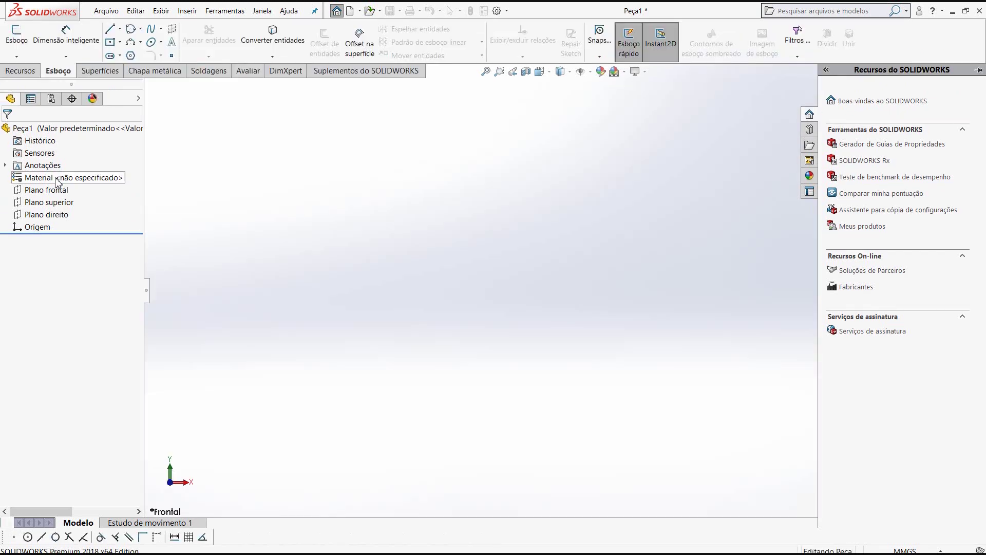
pyautogui.click(54, 205)
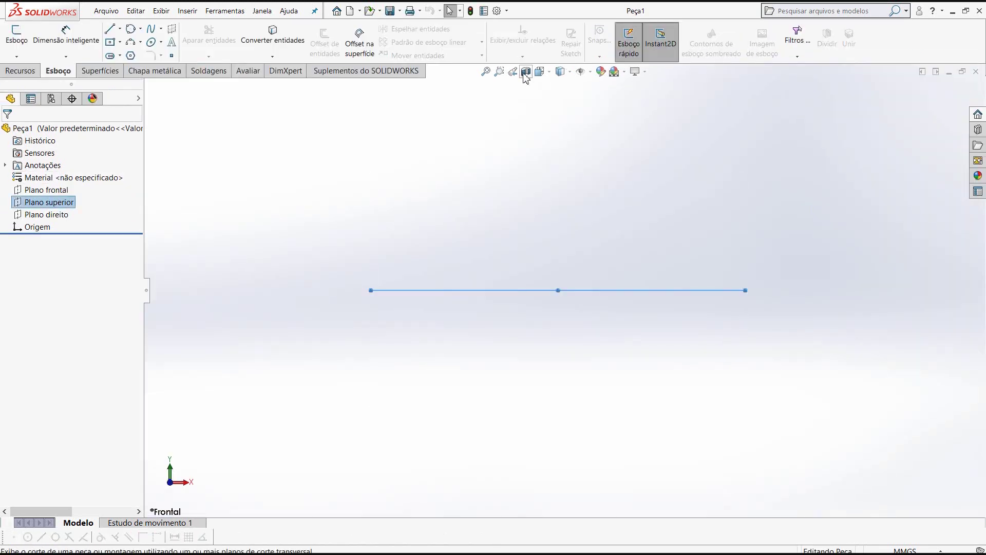
pyautogui.click(550, 75)
pyautogui.click(560, 112)
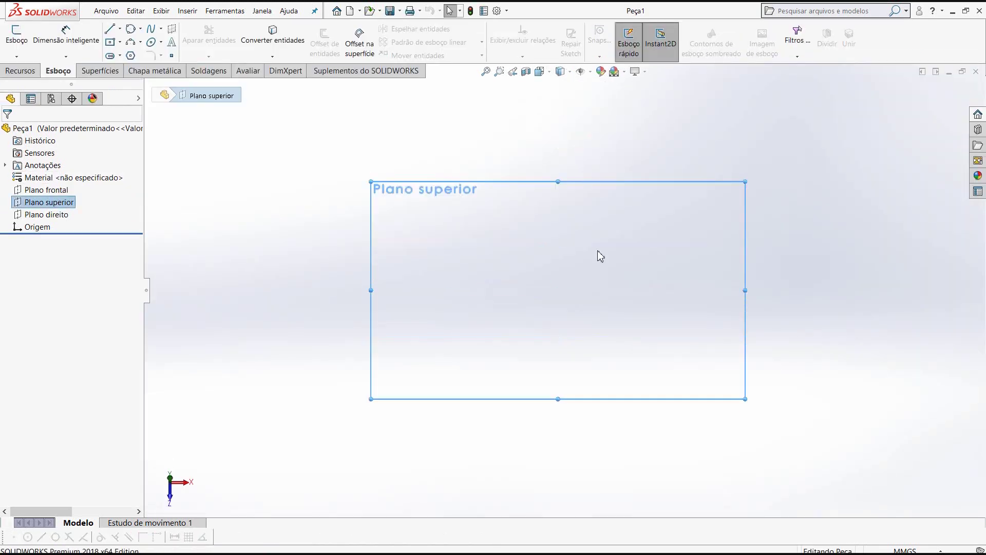
pyautogui.scroll(-1, 620, 279)
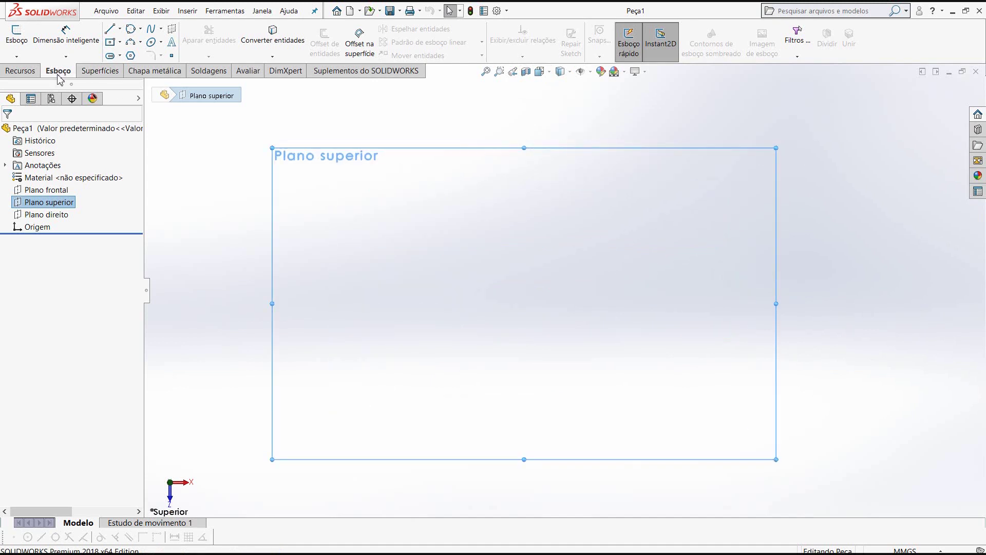
pyautogui.click(112, 45)
pyautogui.scroll(1, 645, 326)
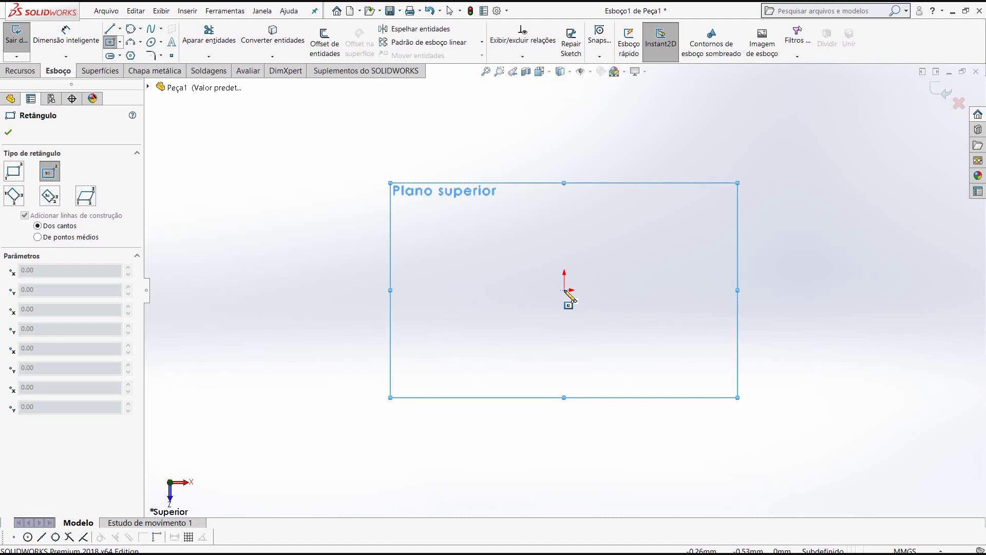
# - Draw a center rectangle at the origin and dimension its top edge to 6000
pyautogui.click(564, 290)
pyautogui.click(813, 392)
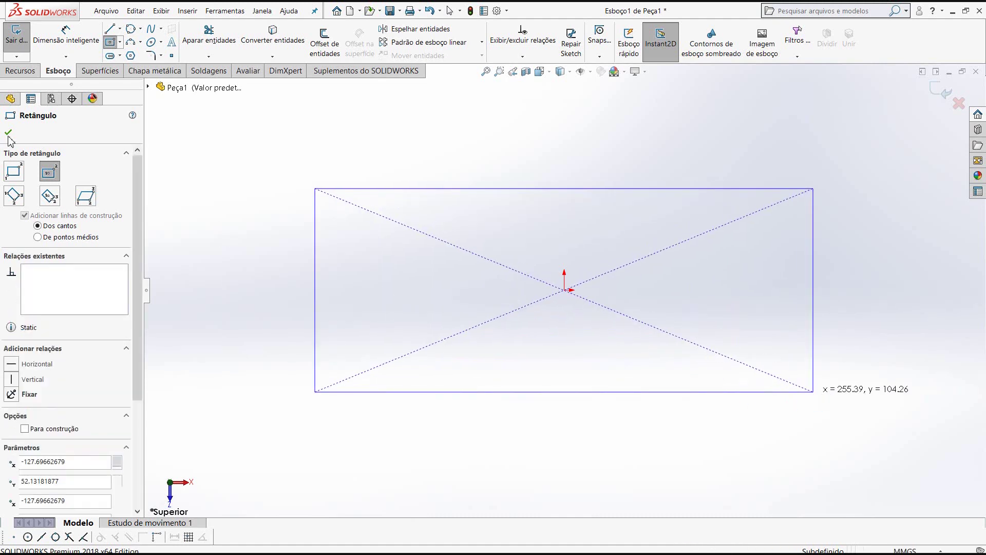
pyautogui.click(8, 135)
pyautogui.click(65, 36)
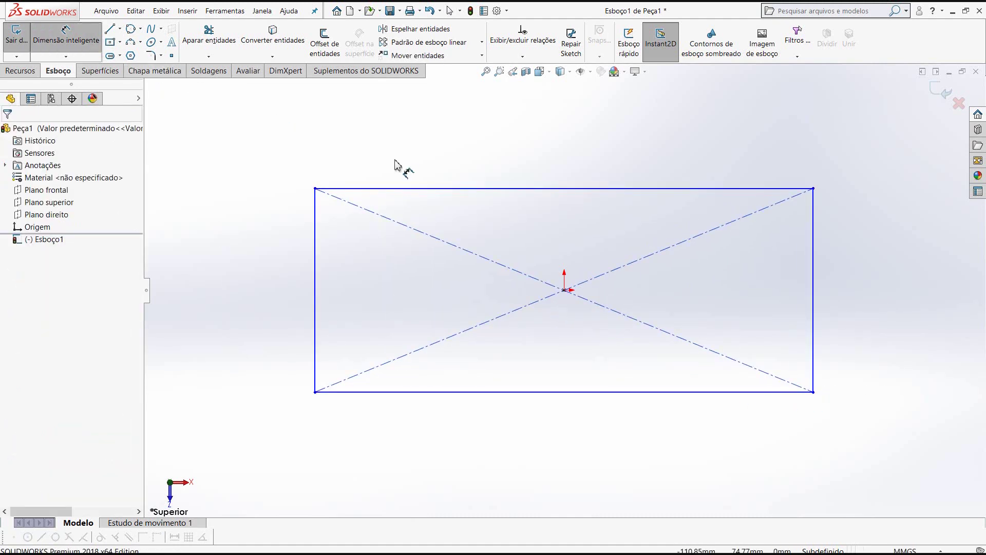
pyautogui.click(440, 189)
pyautogui.click(518, 140)
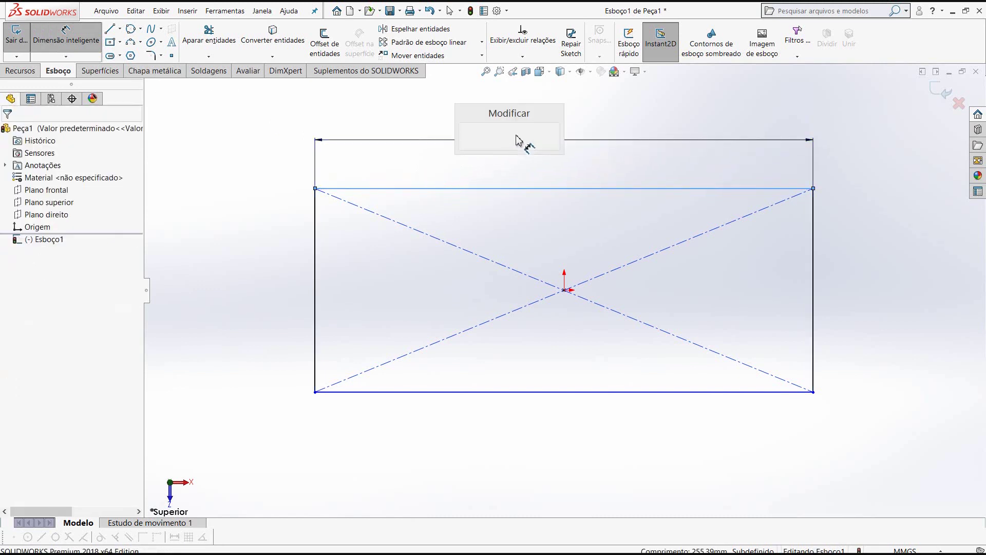
pyautogui.write('6000')
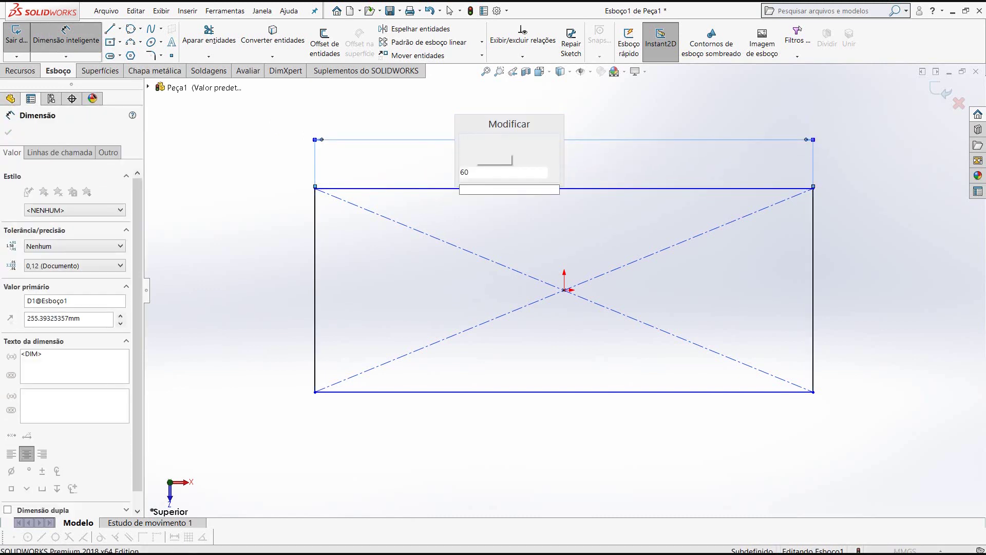
pyautogui.press('Return')
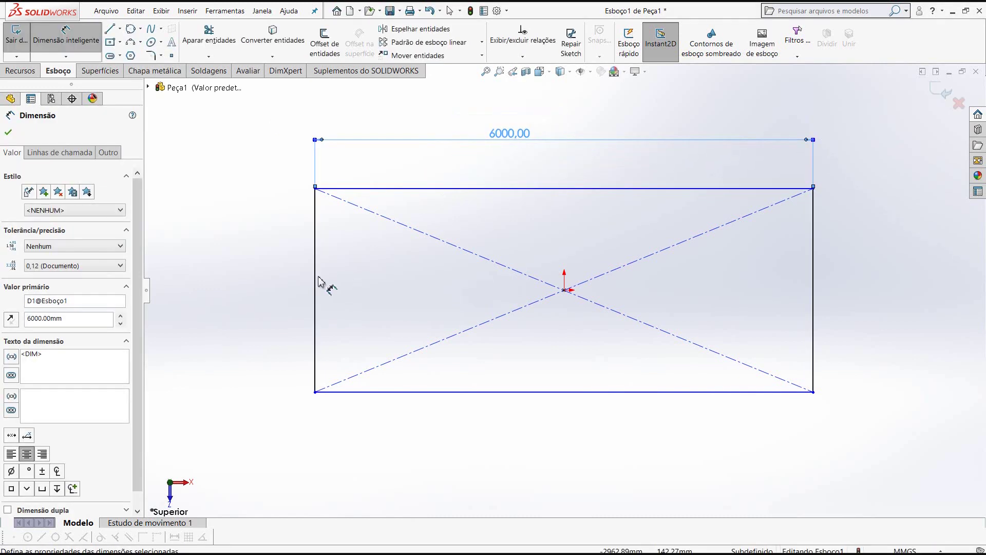
# - Dimension the rectangle's left edge to 2400 to fully define it
pyautogui.click(314, 284)
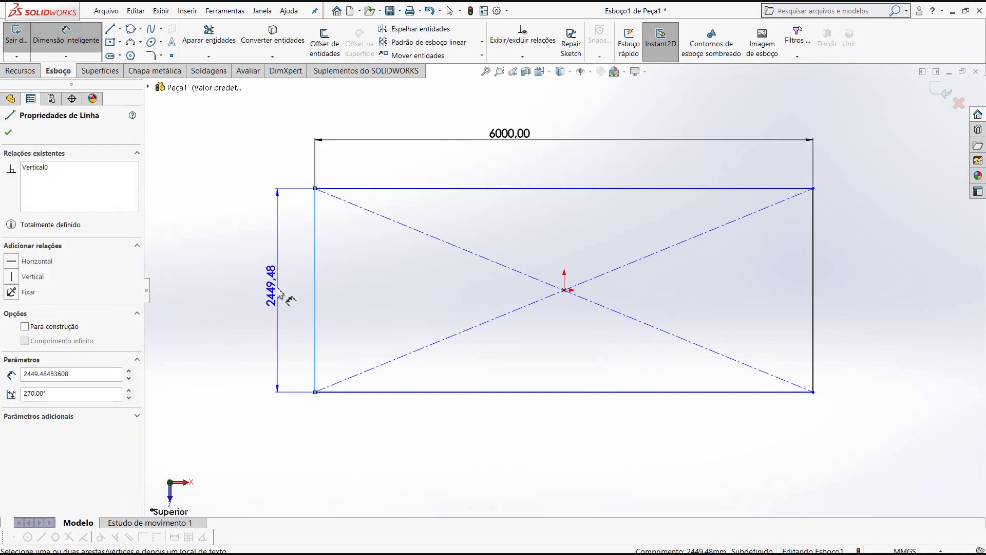
pyautogui.click(275, 297)
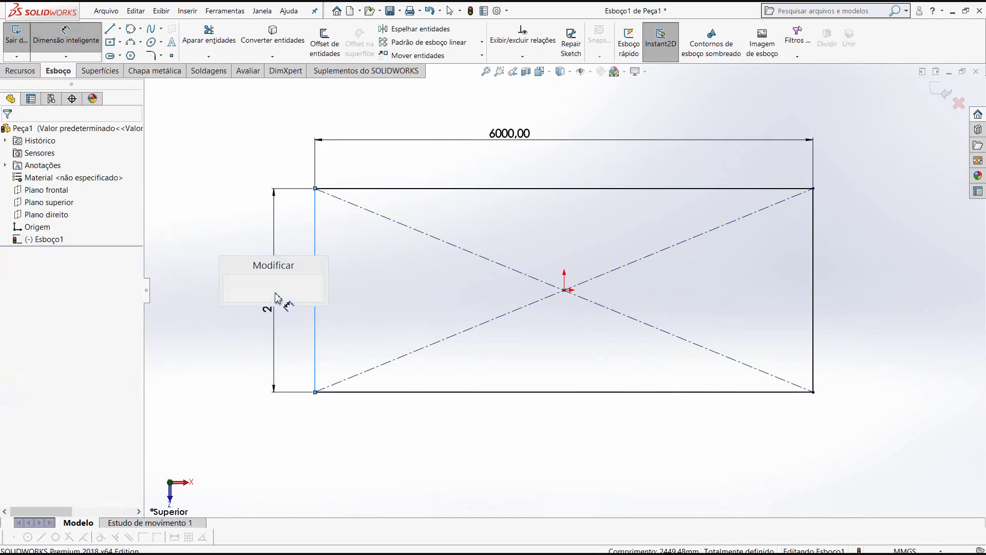
pyautogui.write('2400')
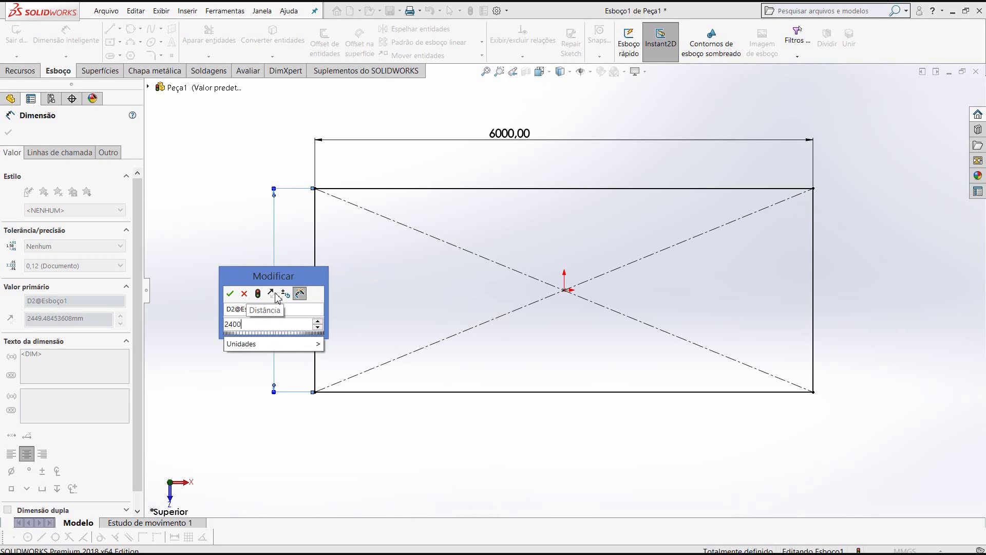
pyautogui.press('Return')
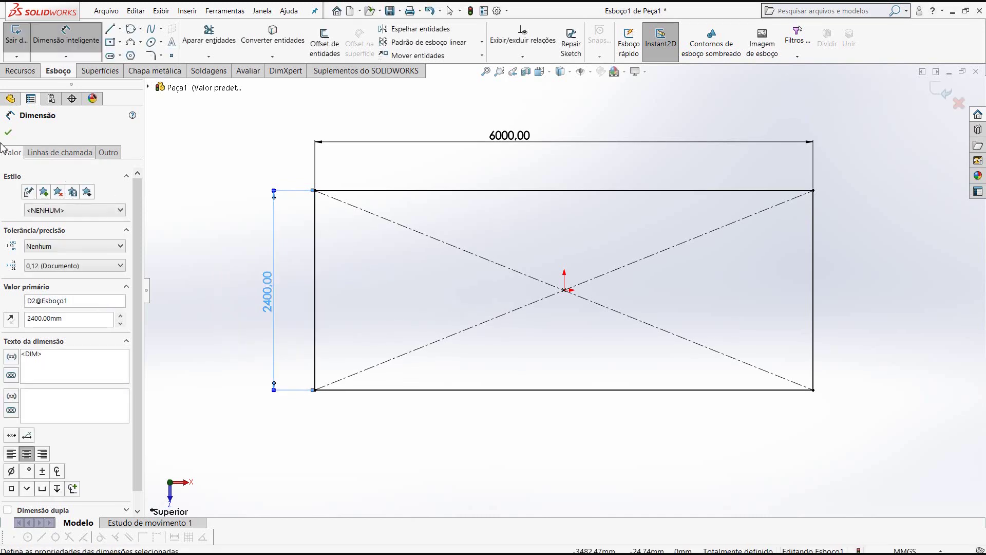
pyautogui.click(9, 132)
pyautogui.press('f')
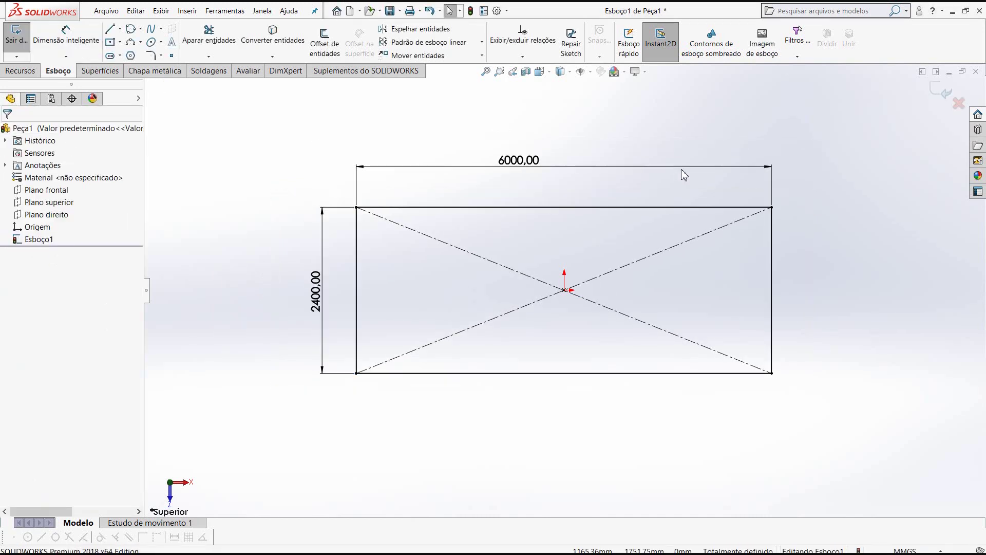
pyautogui.scroll(1, 583, 268)
pyautogui.scroll(1, 539, 399)
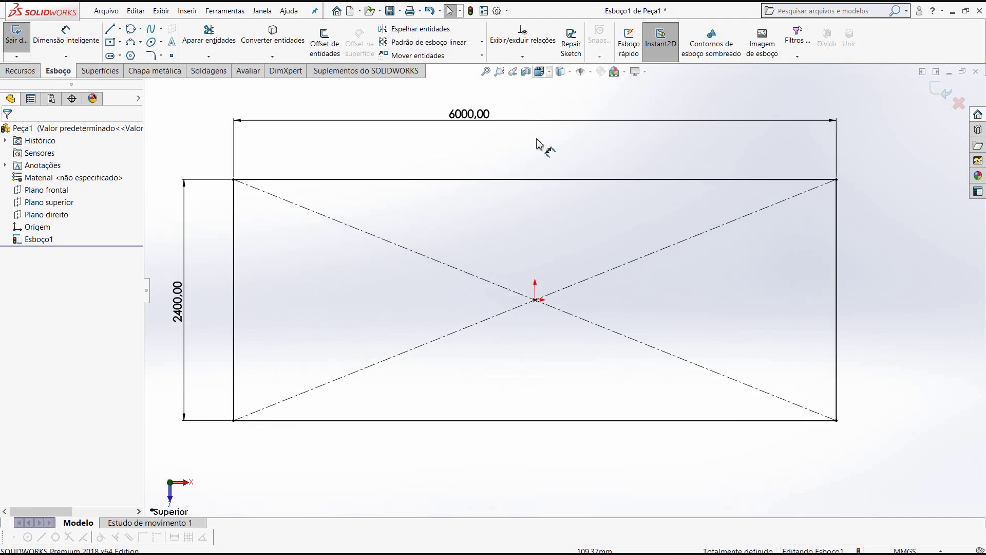
# - Delete the two diagonal construction lines of the center rectangle with Excluir
pyautogui.click(457, 271)
pyautogui.rightClick(457, 271)
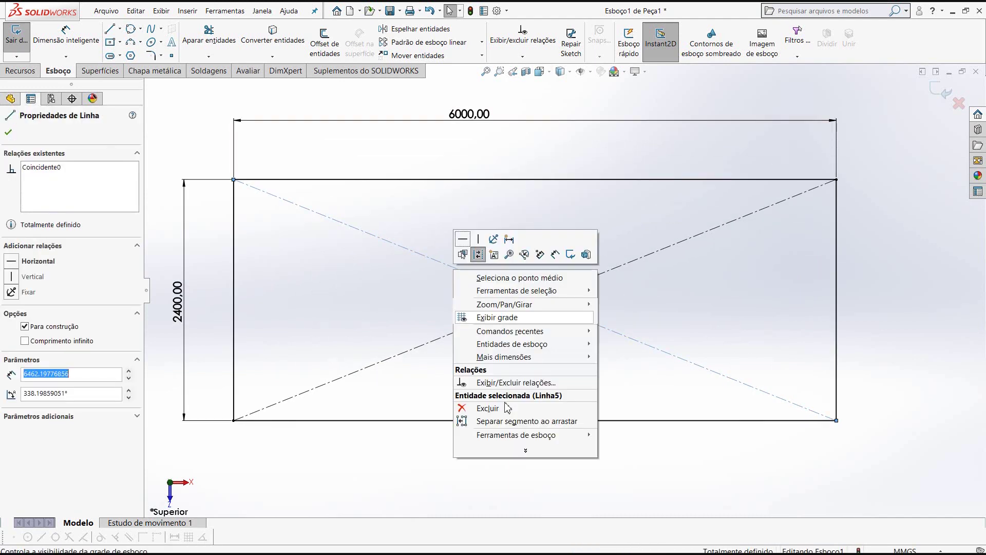
pyautogui.click(500, 409)
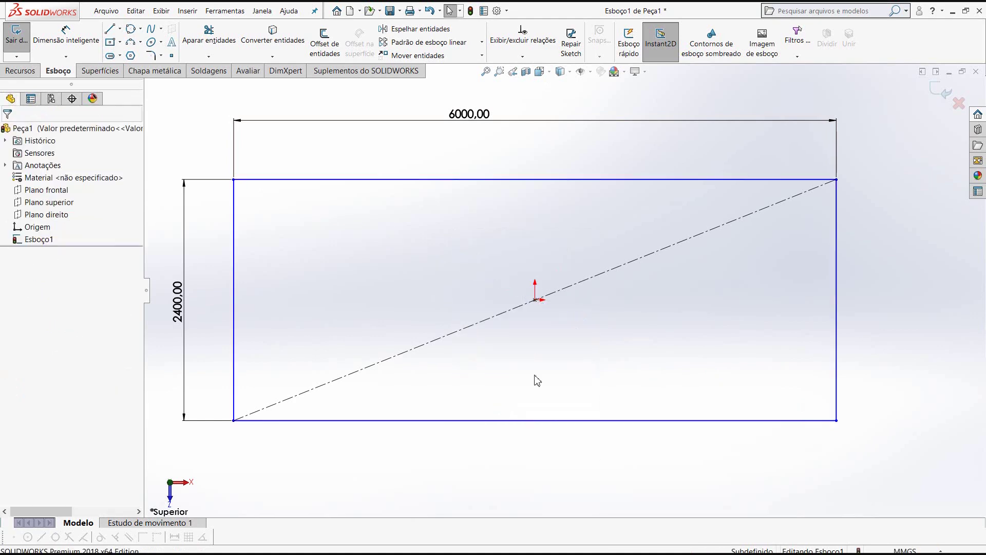
pyautogui.click(586, 280)
pyautogui.rightClick(585, 281)
pyautogui.click(616, 431)
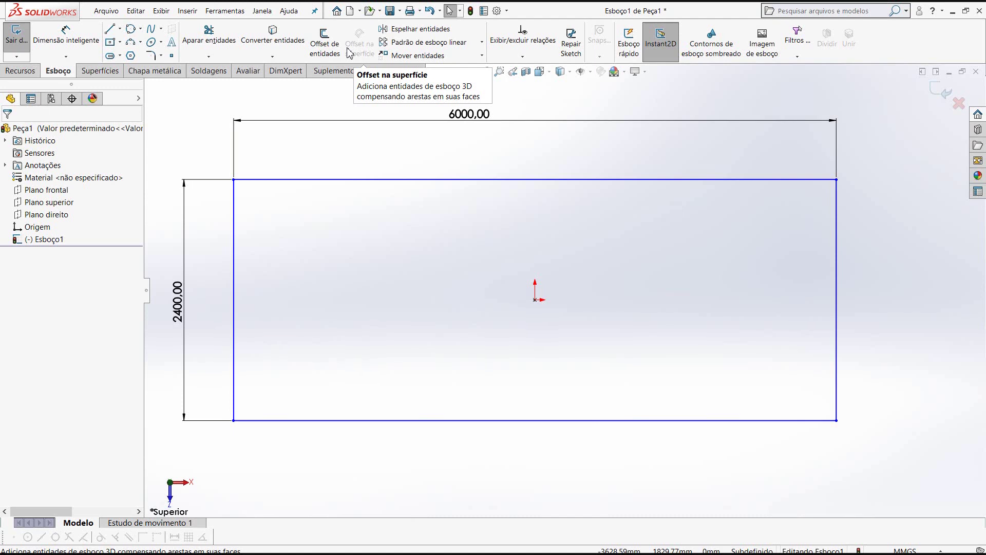
# - Linear-pattern the rectangle's left edge into 3 instances spaced 2000 mm apart
pyautogui.click(415, 45)
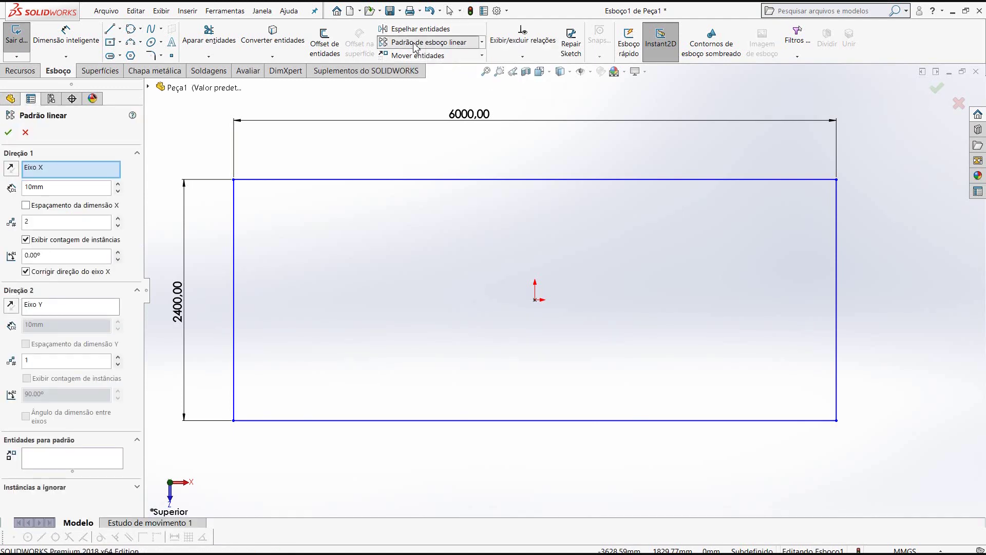
pyautogui.click(233, 263)
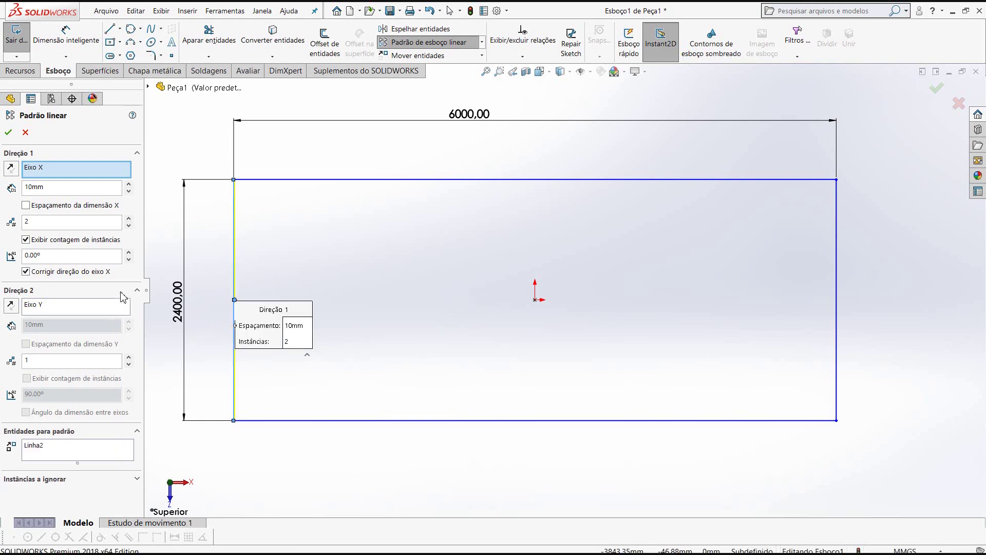
pyautogui.doubleClick(67, 222)
pyautogui.write('3')
pyautogui.doubleClick(59, 189)
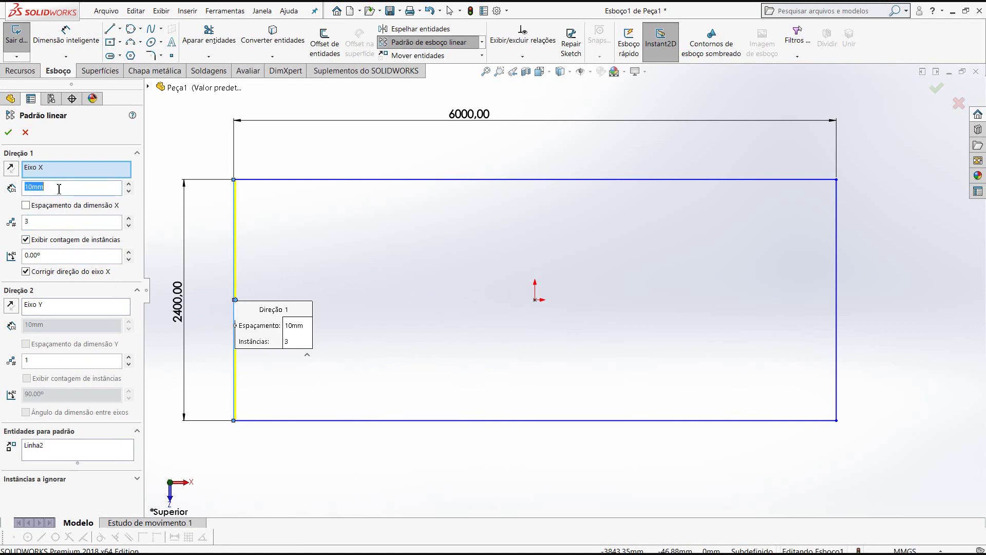
pyautogui.write('200')
pyautogui.write('0')
pyautogui.click(66, 226)
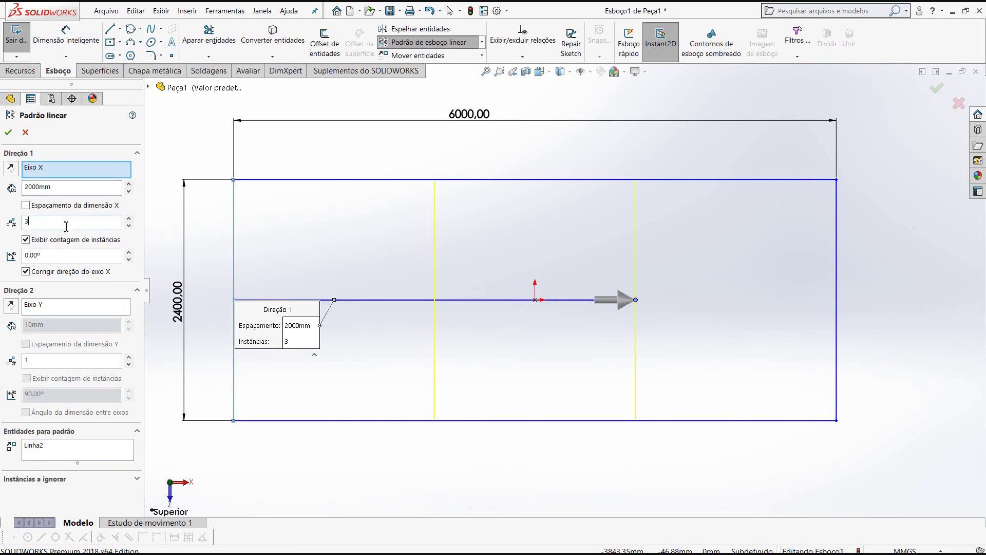
pyautogui.click(9, 132)
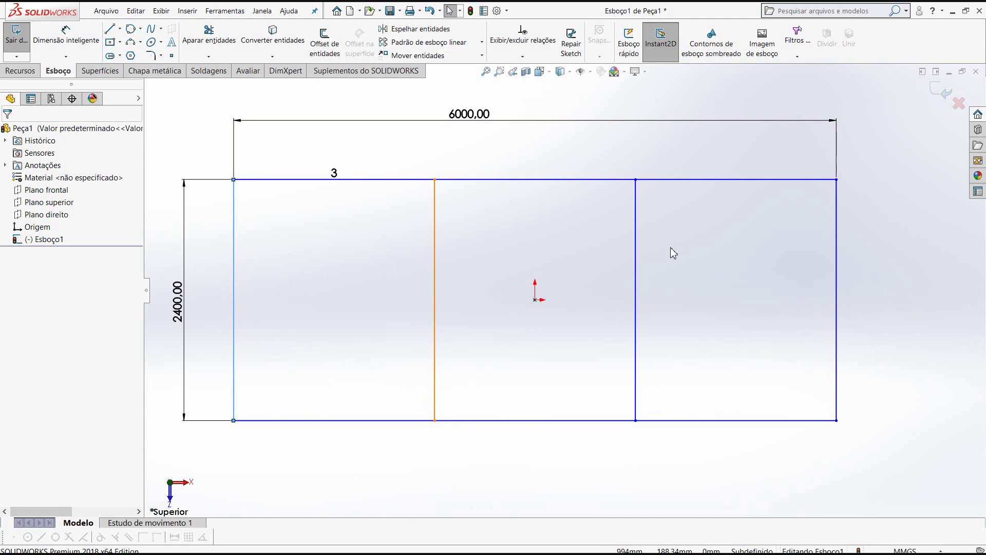
# - Exit the sketch, switch to Isometric view and enable the Soldagens (weldments) tools
pyautogui.click(936, 95)
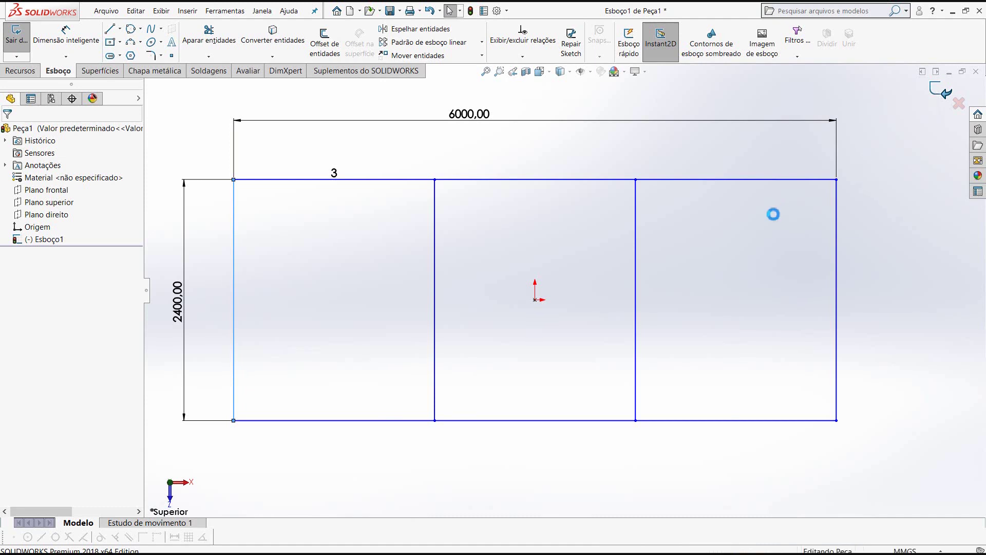
pyautogui.click(550, 76)
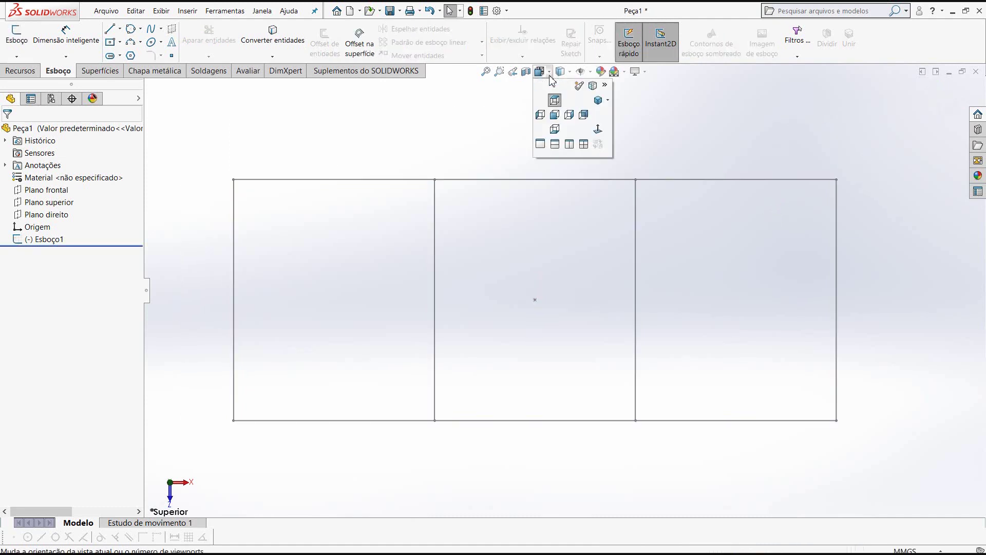
pyautogui.click(597, 102)
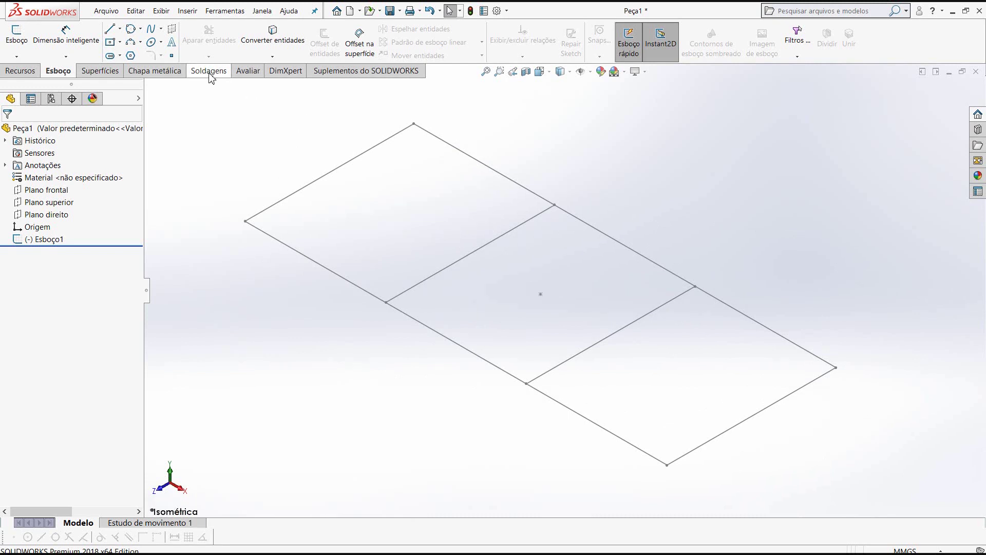
pyautogui.rightClick(210, 78)
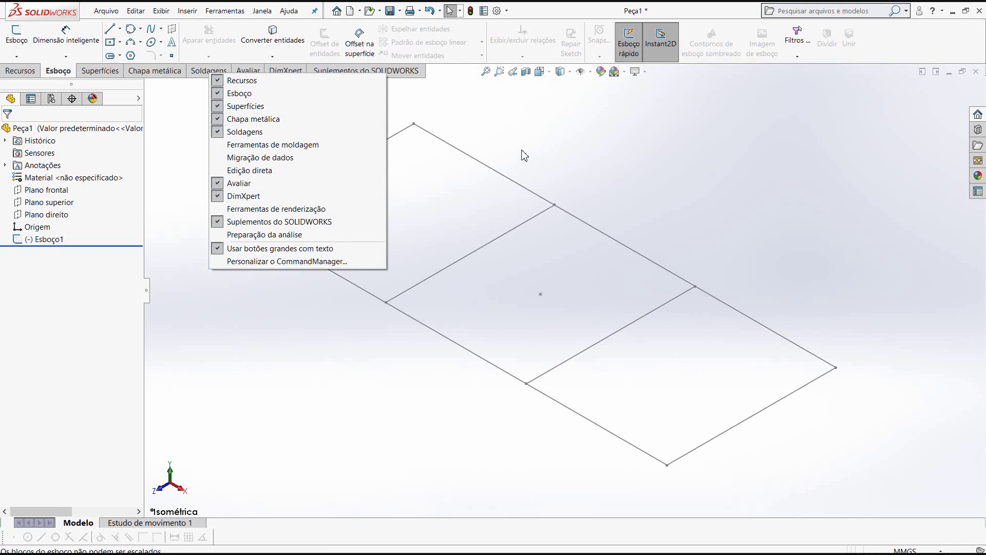
pyautogui.click(559, 151)
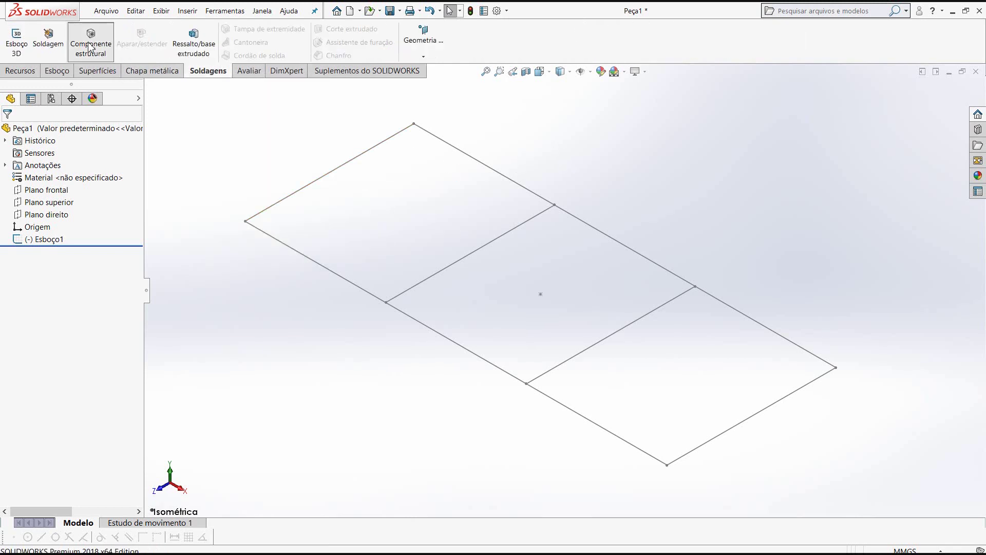
# - Start a structural member using Perfis Metalicos Solidworks, Perfil W, size 150 x 13
pyautogui.click(90, 48)
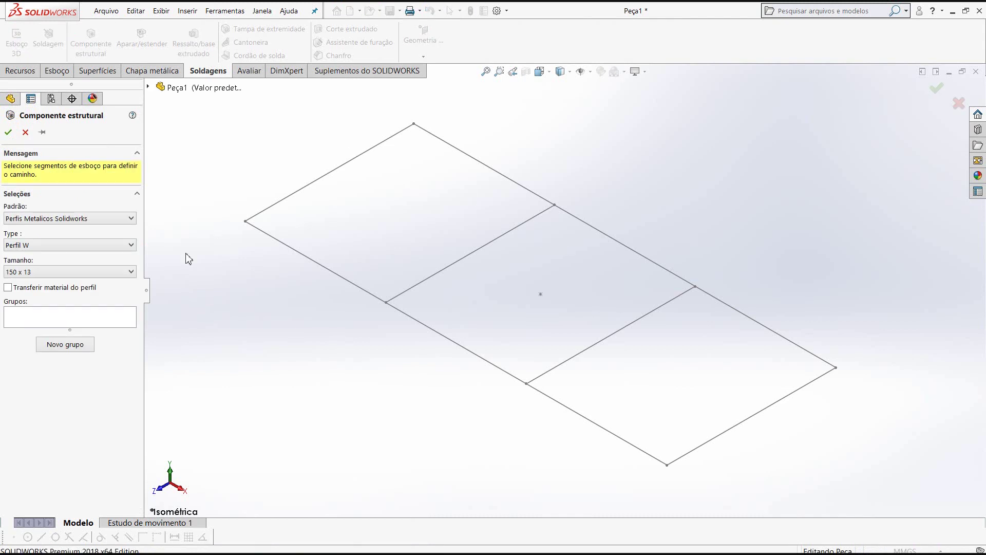
pyautogui.click(94, 219)
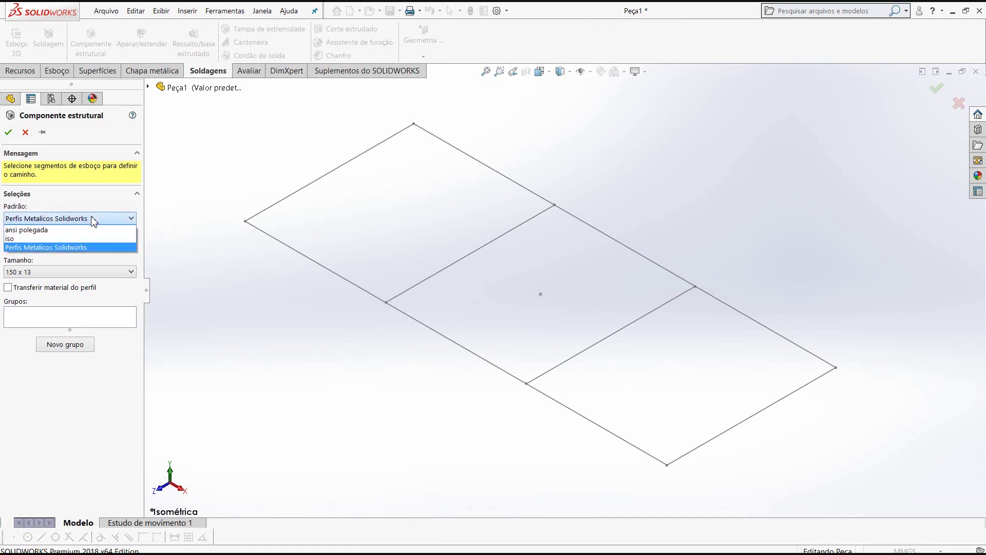
pyautogui.click(50, 248)
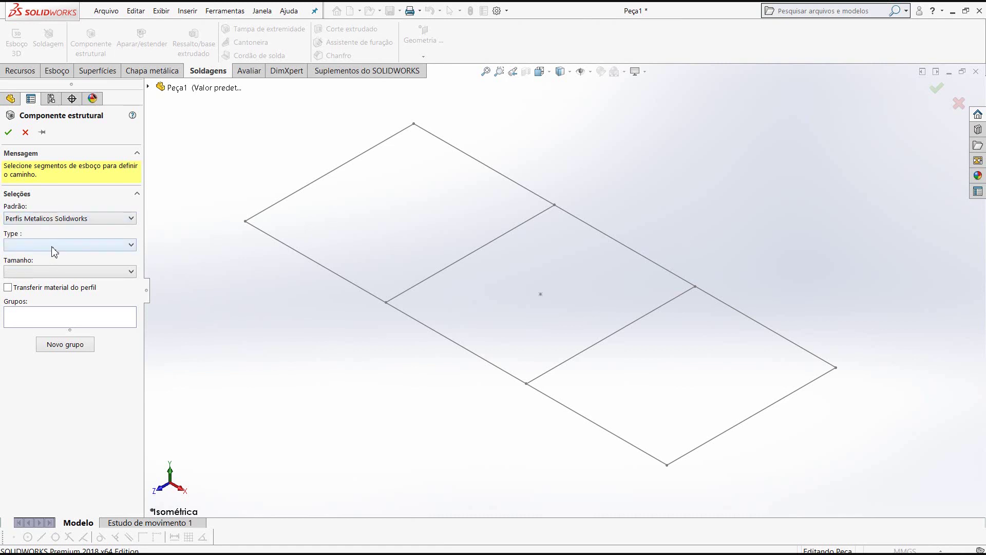
pyautogui.click(57, 245)
pyautogui.click(37, 308)
pyautogui.click(54, 271)
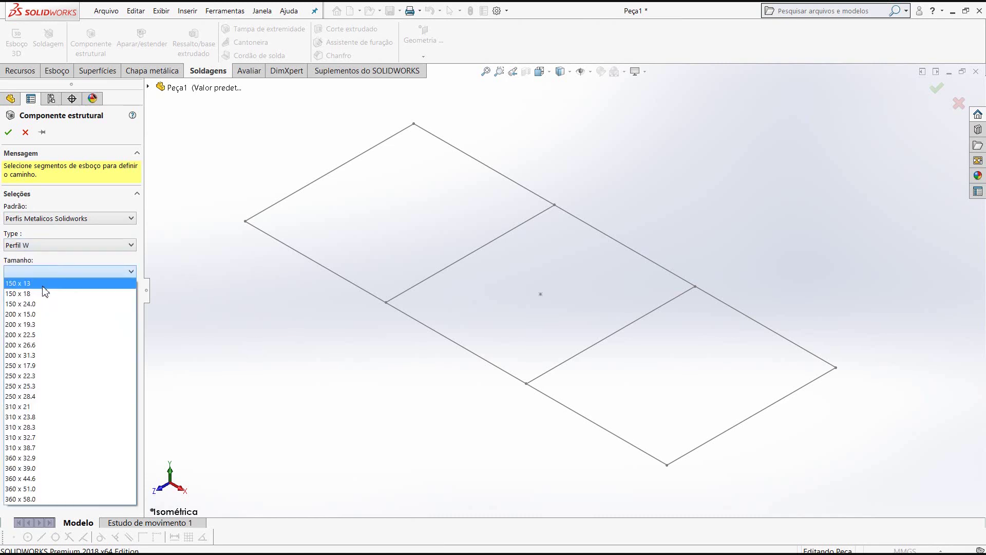
pyautogui.click(45, 282)
pyautogui.click(398, 296)
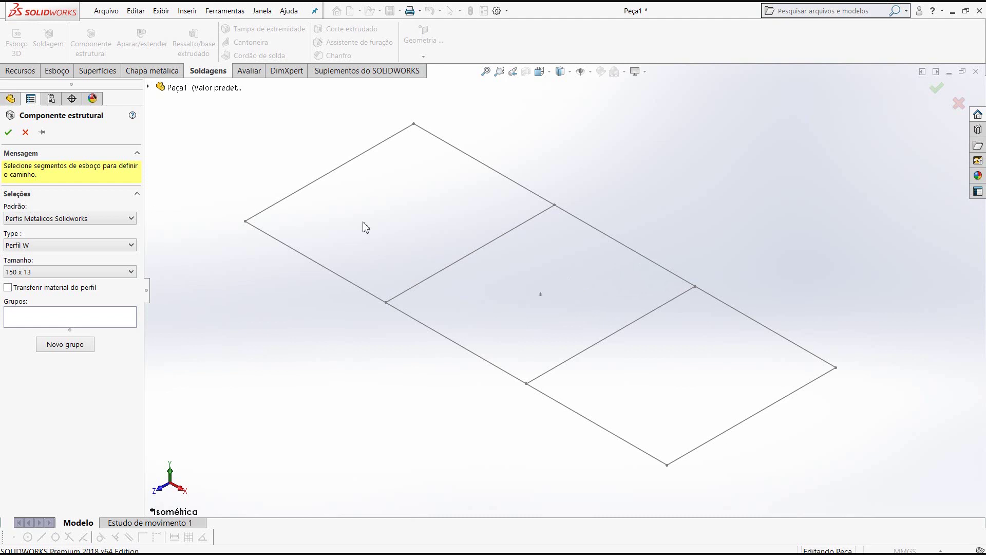
# - Select the four perimeter sketch lines as the first member group, Agrupar1
pyautogui.click(304, 188)
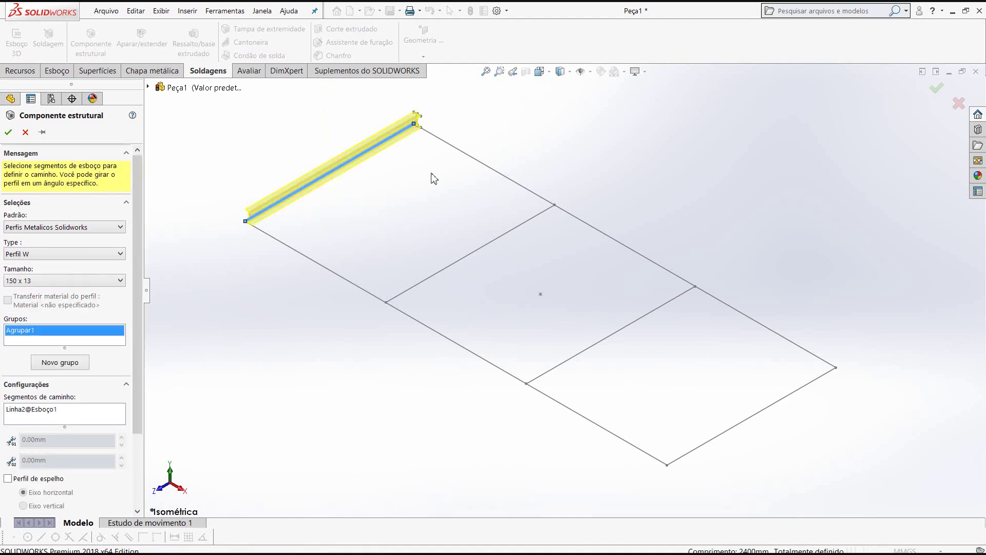
pyautogui.click(314, 262)
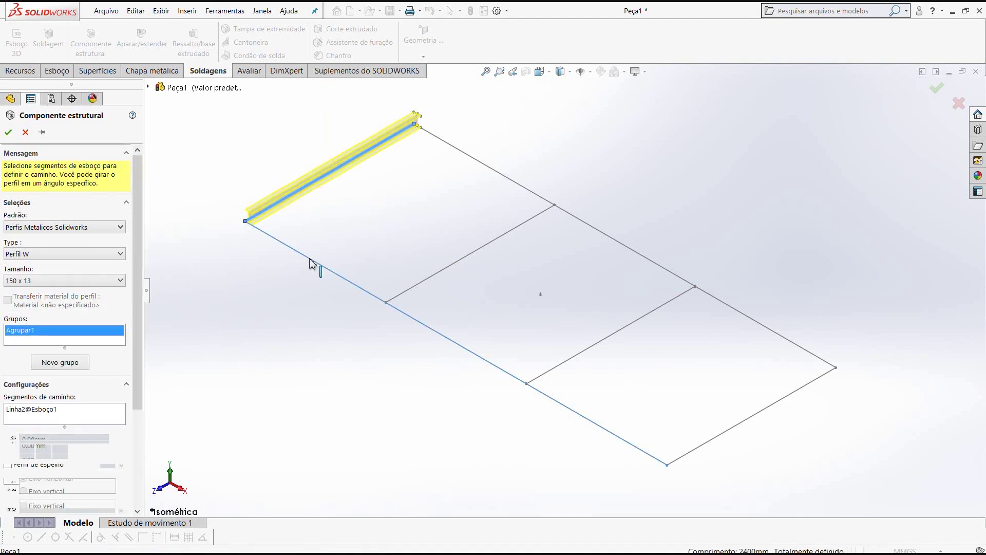
pyautogui.click(696, 455)
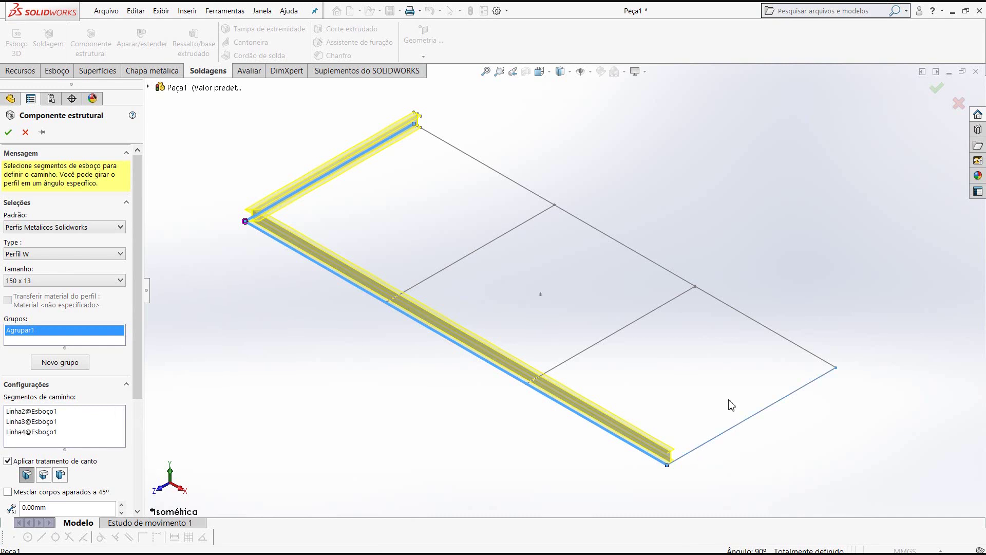
pyautogui.click(763, 331)
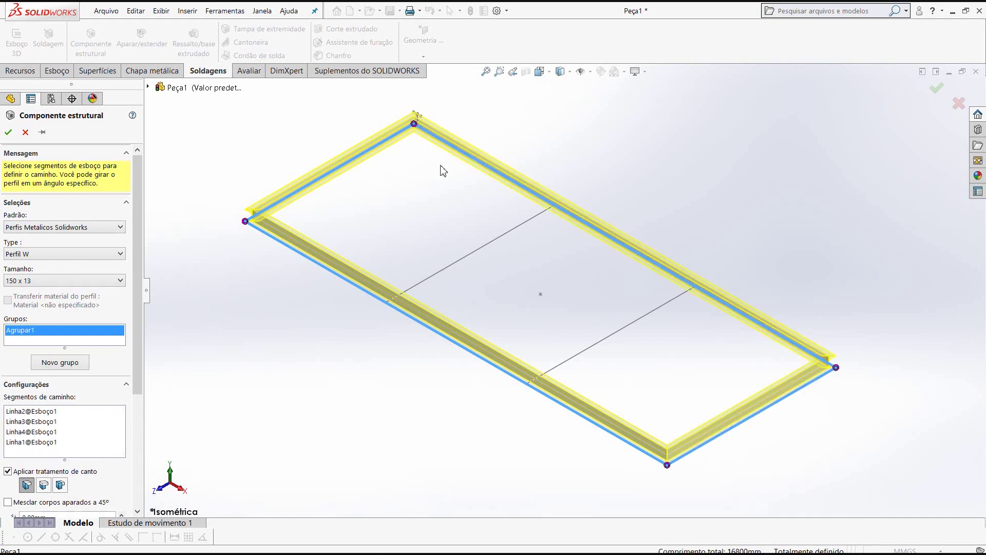
pyautogui.scroll(2, 417, 126)
pyautogui.scroll(3, 417, 126)
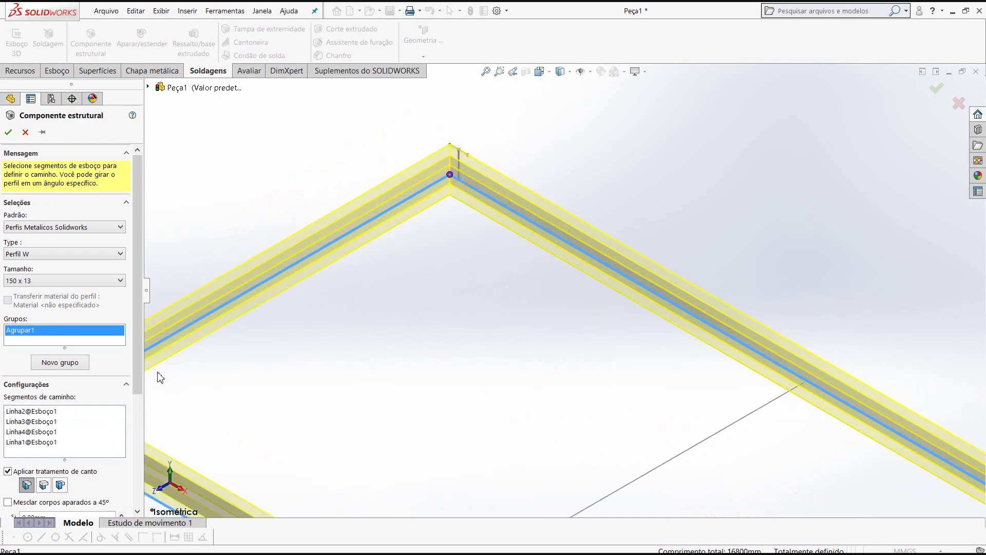
pyautogui.scroll(-1, 119, 441)
pyautogui.scroll(-5, 110, 508)
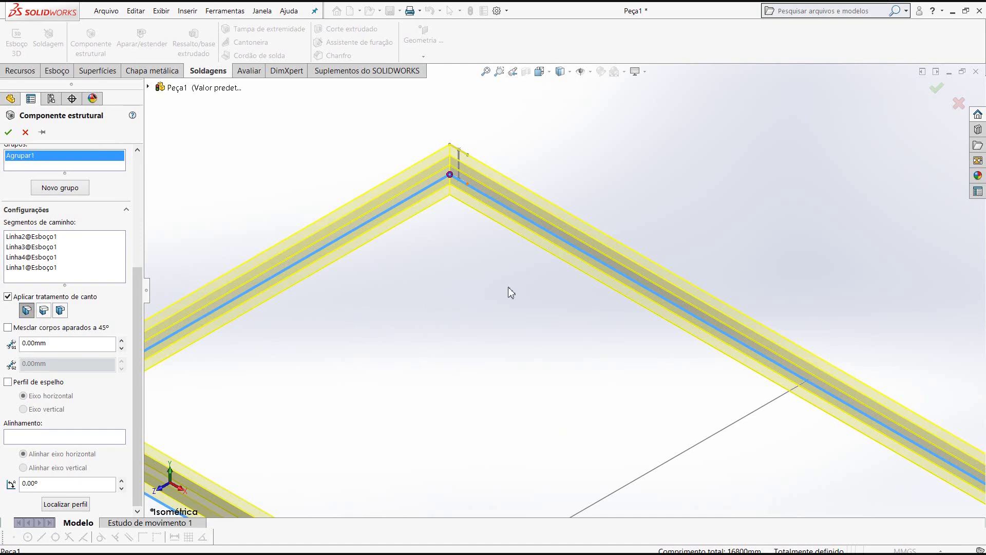
pyautogui.scroll(5, 507, 287)
pyautogui.scroll(1, 658, 437)
pyautogui.scroll(-2, 657, 437)
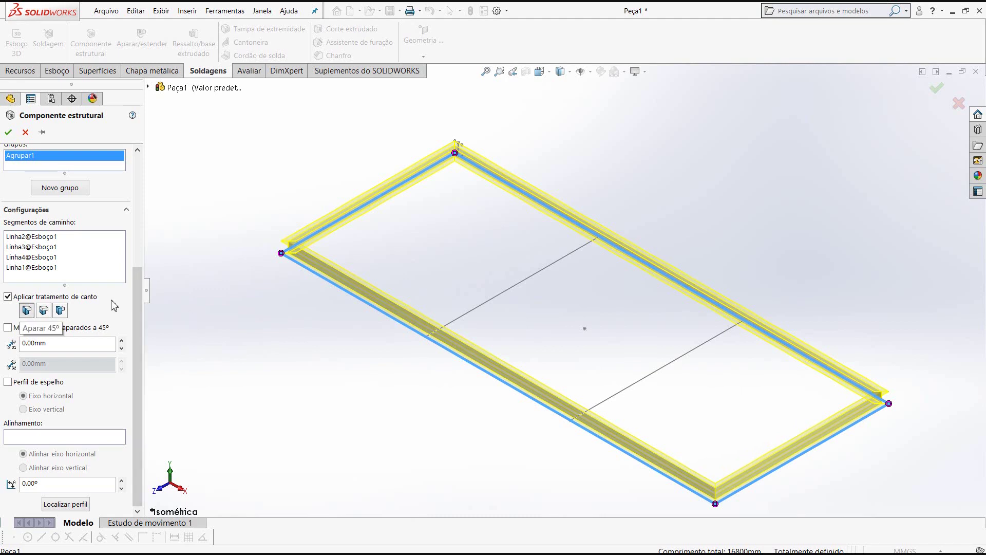
# - Add a new group, Agrupar2, containing both crossbar lines, and orbit to check the preview
pyautogui.click(59, 189)
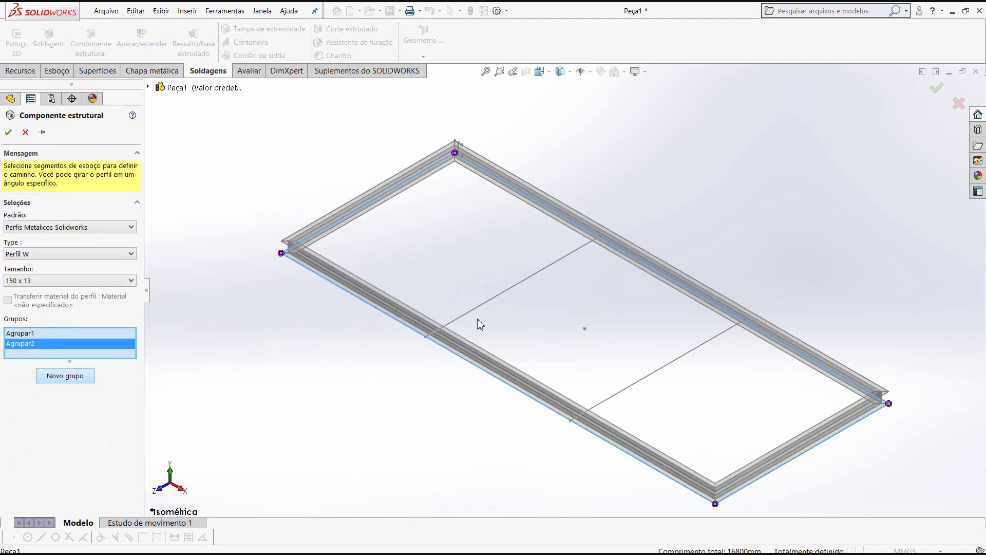
pyautogui.click(477, 312)
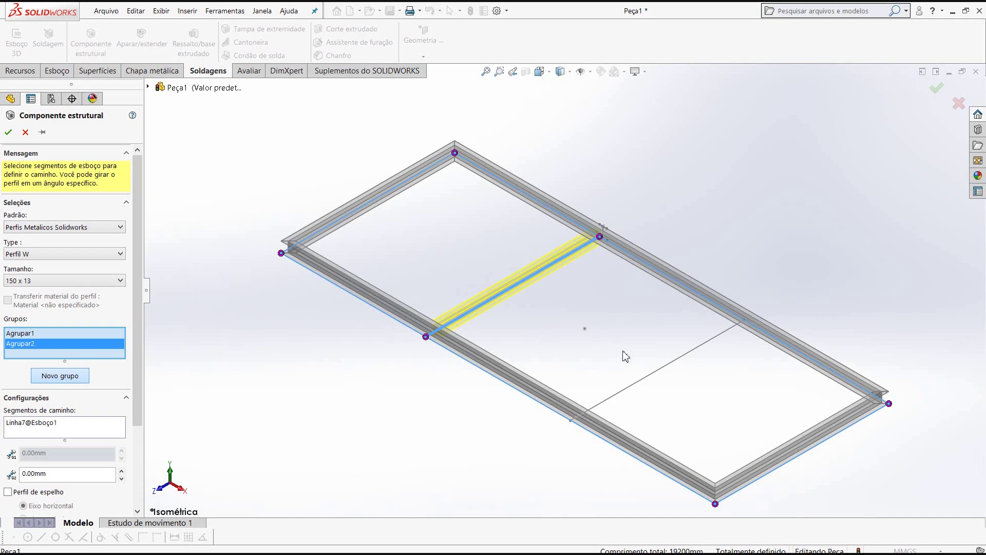
pyautogui.click(520, 335)
pyautogui.scroll(-4, 453, 325)
pyautogui.scroll(-3, 453, 326)
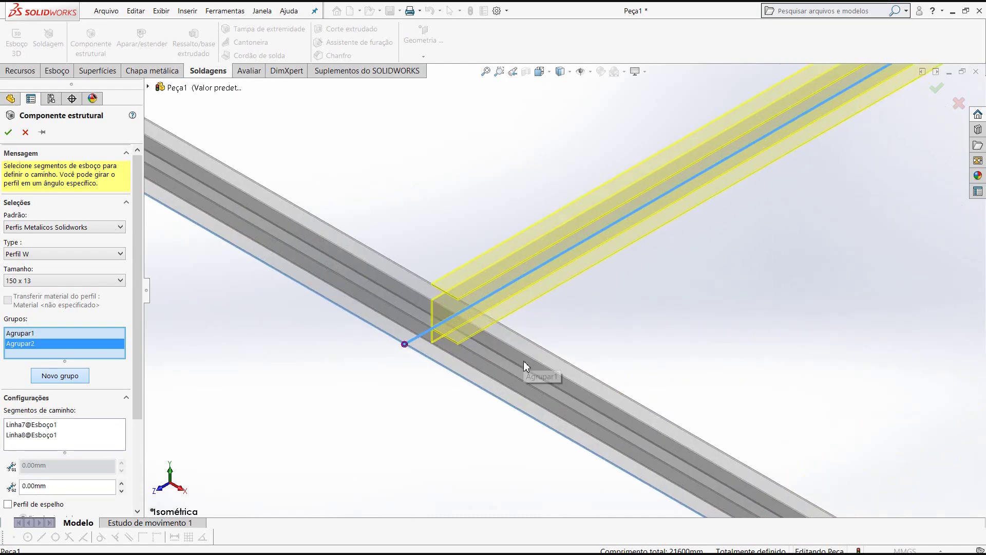
pyautogui.scroll(5, 434, 363)
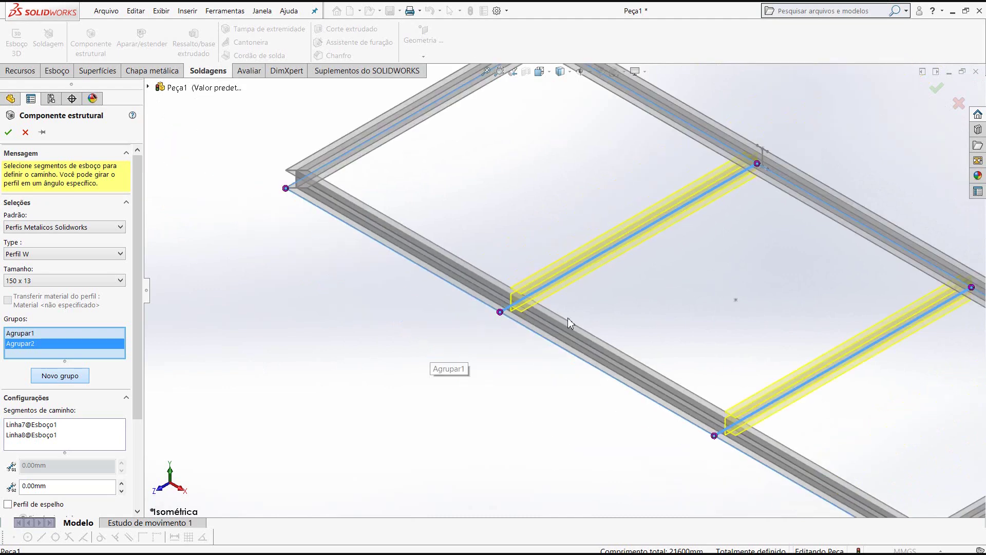
pyautogui.moveTo(568, 323); pyautogui.dragTo(277, 406, button='middle')
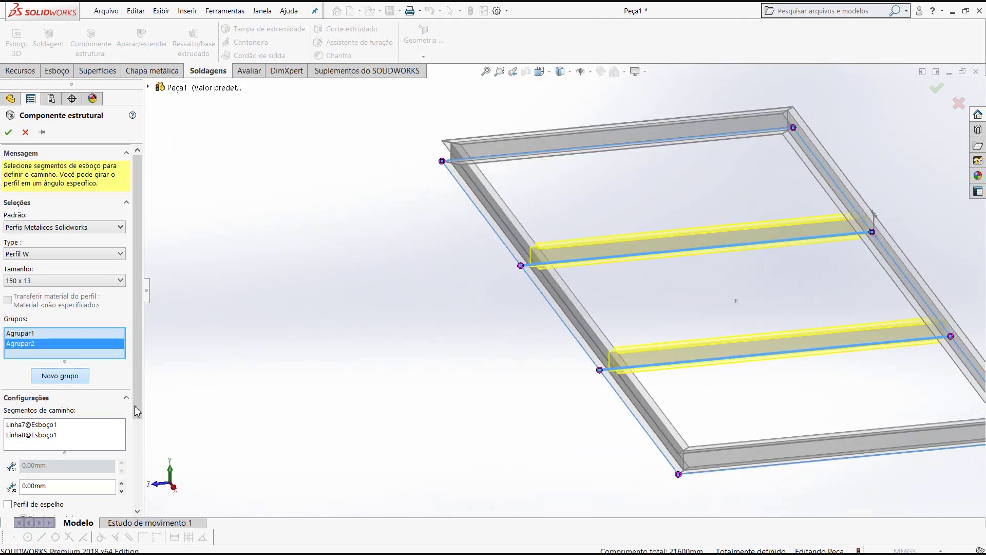
pyautogui.moveTo(137, 411); pyautogui.dragTo(132, 529)
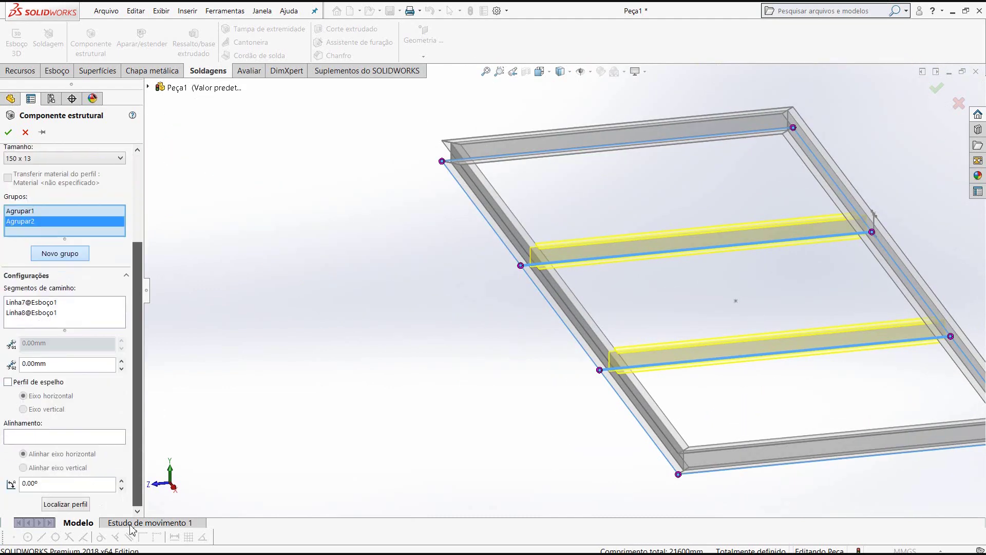
pyautogui.moveTo(763, 273)
pyautogui.keyDown('ctrl'); pyautogui.mouseDown(button='middle')
pyautogui.moveTo(761, 324)
pyautogui.moveTo(704, 308)
pyautogui.moveTo(715, 347)
pyautogui.moveTo(462, 304)
pyautogui.mouseUp(button='middle'); pyautogui.keyUp('ctrl')
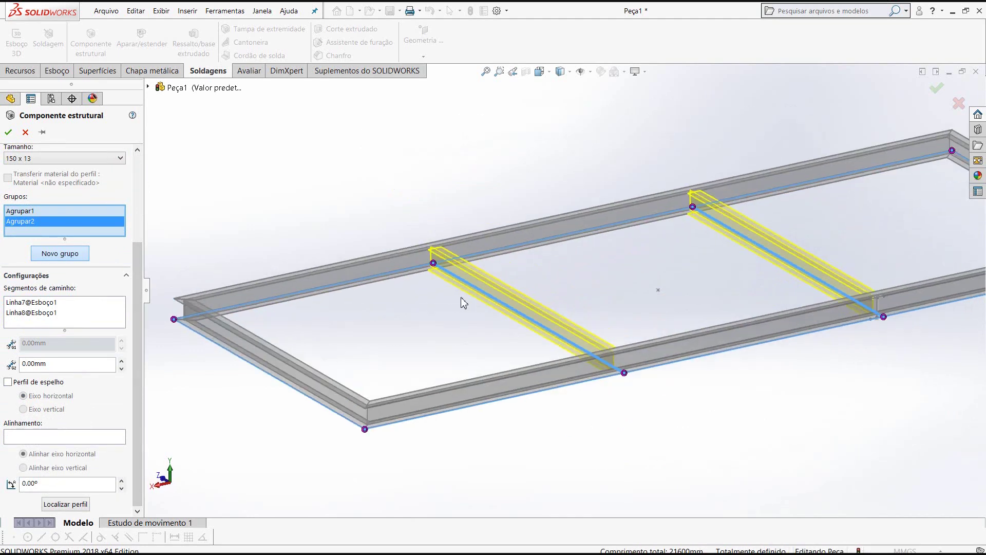
pyautogui.scroll(-5, 463, 303)
pyautogui.scroll(-3, 459, 242)
pyautogui.scroll(-3, 459, 206)
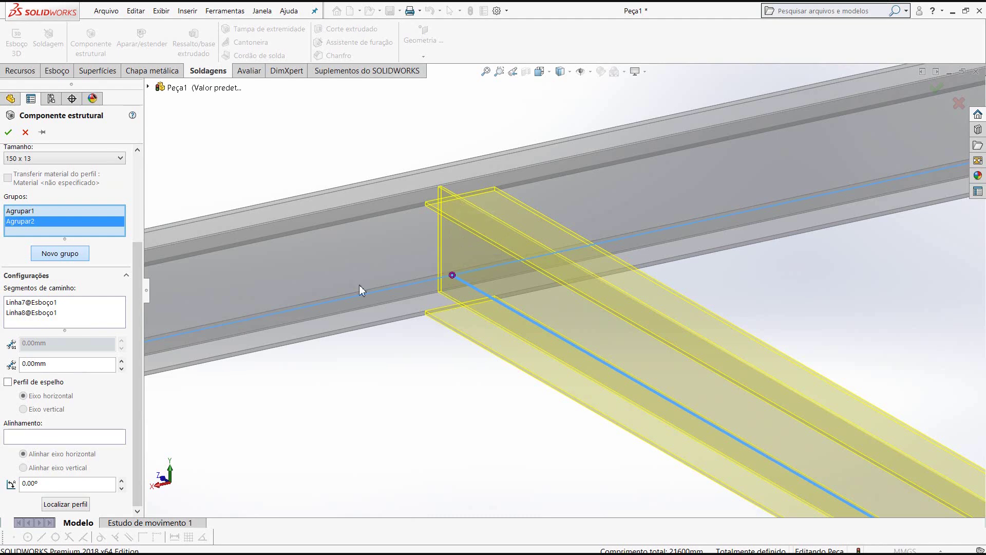
# - Confirm the W 150 x 13 members, then view the frame from Top and zoom to a corner
pyautogui.click(8, 134)
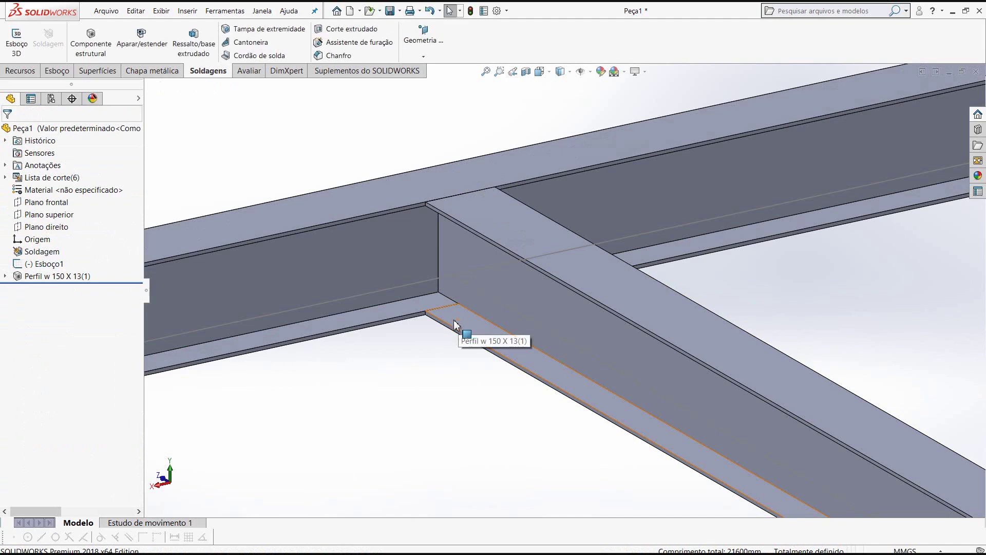
pyautogui.scroll(3, 493, 264)
pyautogui.scroll(4, 490, 252)
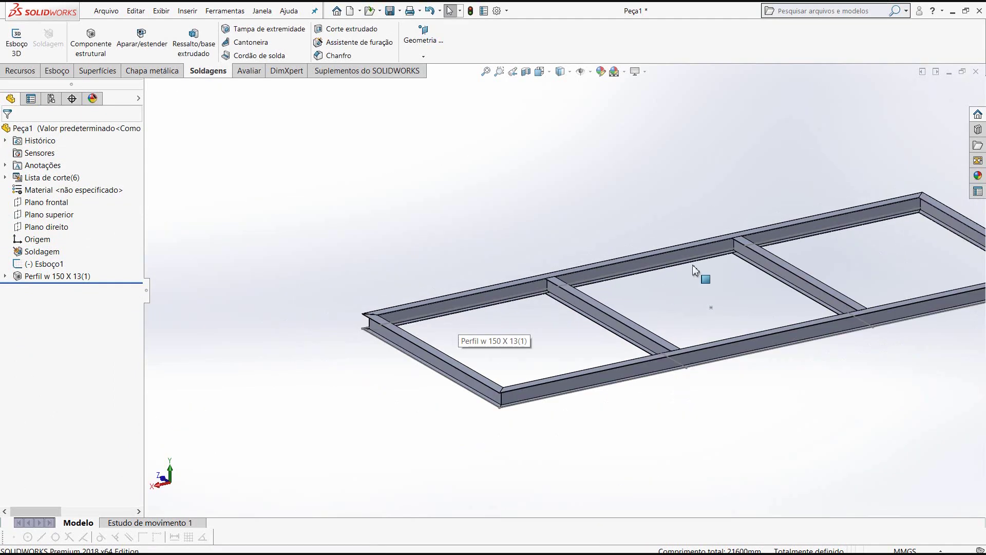
pyautogui.scroll(1, 740, 285)
pyautogui.scroll(1, 755, 293)
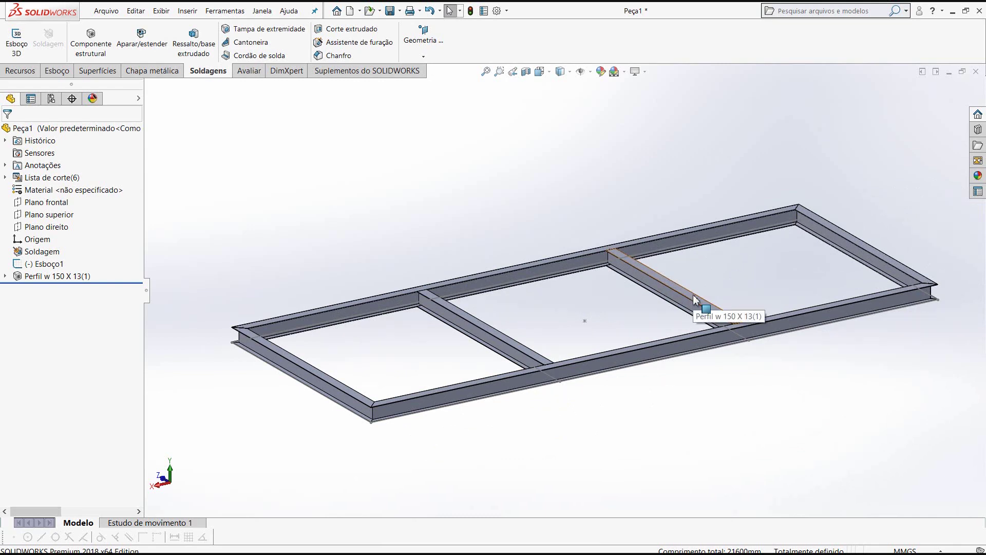
pyautogui.click(541, 71)
pyautogui.click(557, 106)
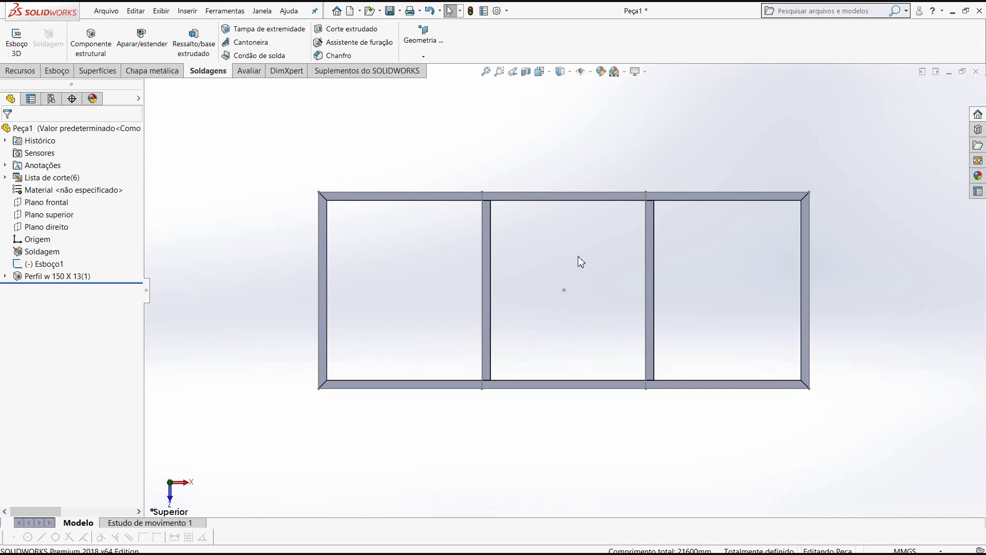
pyautogui.scroll(-2, 611, 278)
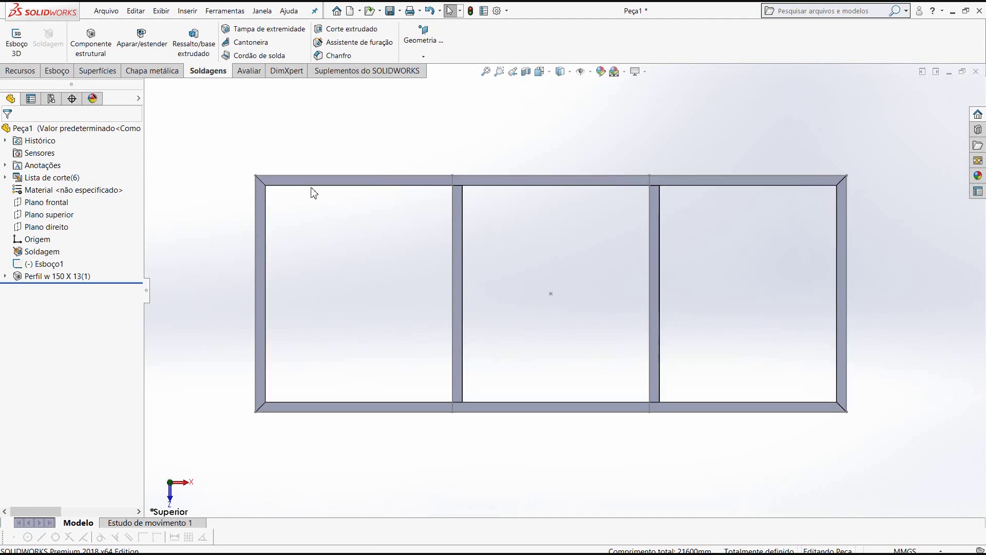
pyautogui.scroll(-3, 313, 194)
pyautogui.scroll(-1, 314, 204)
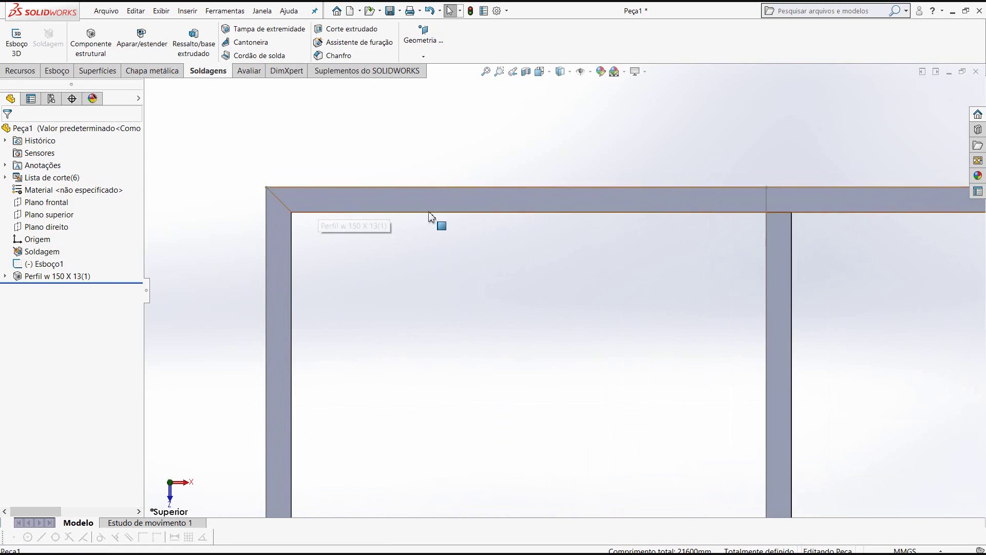
# - Sketch a centre-radius circle at the frame's top-left corner on the top beam
pyautogui.click(445, 214)
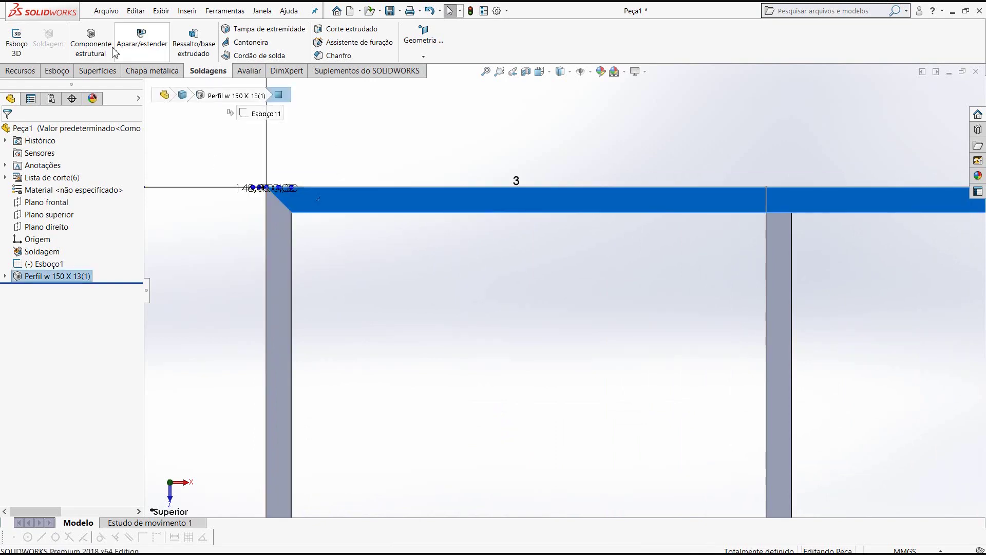
pyautogui.click(58, 71)
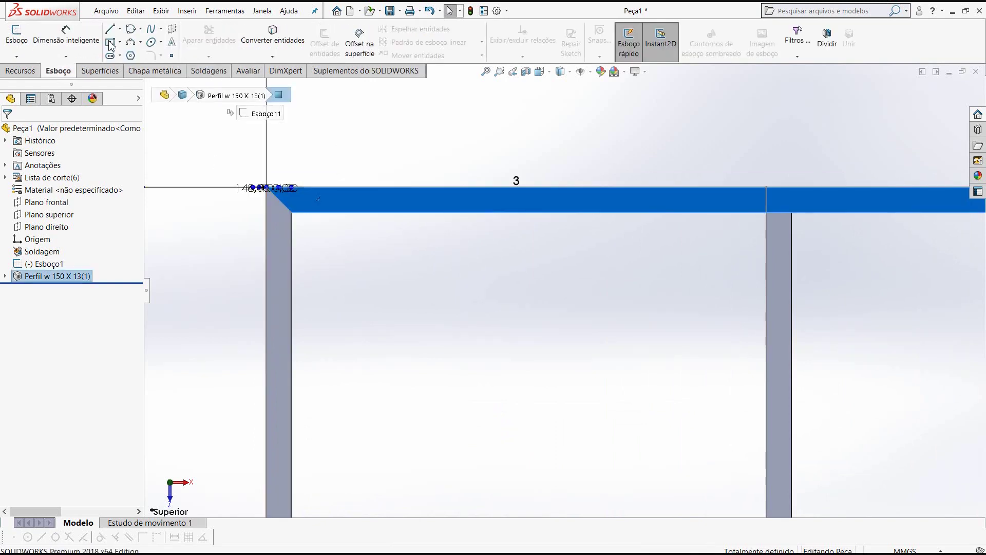
pyautogui.click(140, 28)
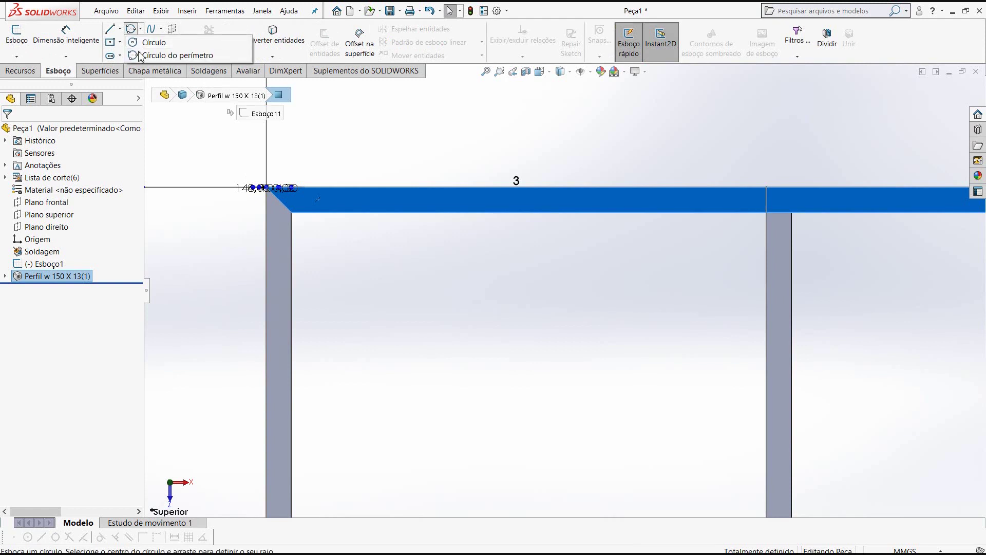
pyautogui.click(149, 43)
pyautogui.scroll(3, 279, 205)
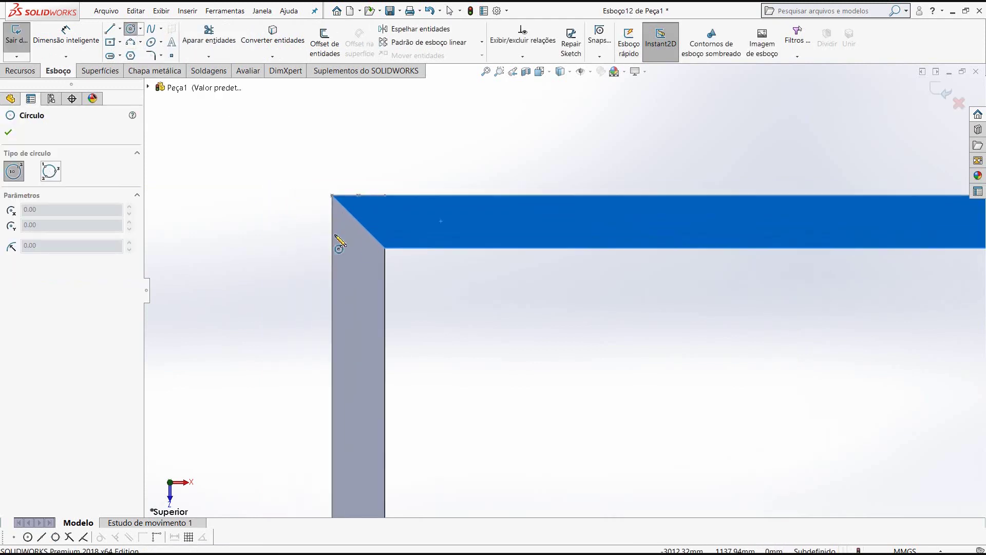
pyautogui.click(358, 221)
pyautogui.click(371, 226)
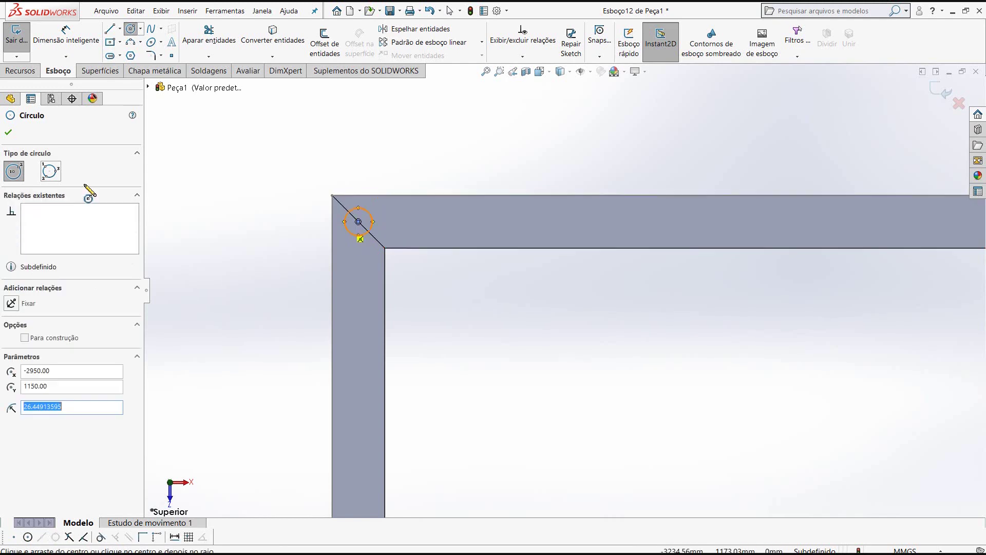
pyautogui.click(11, 135)
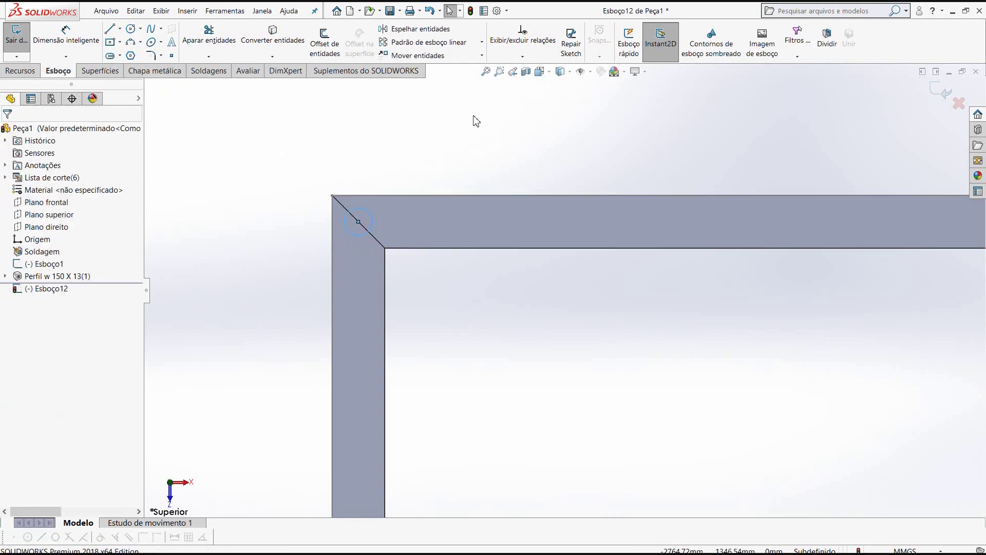
# - Dimension the corner circle to 50.8 mm diameter and return to Isometric view
pyautogui.click(550, 79)
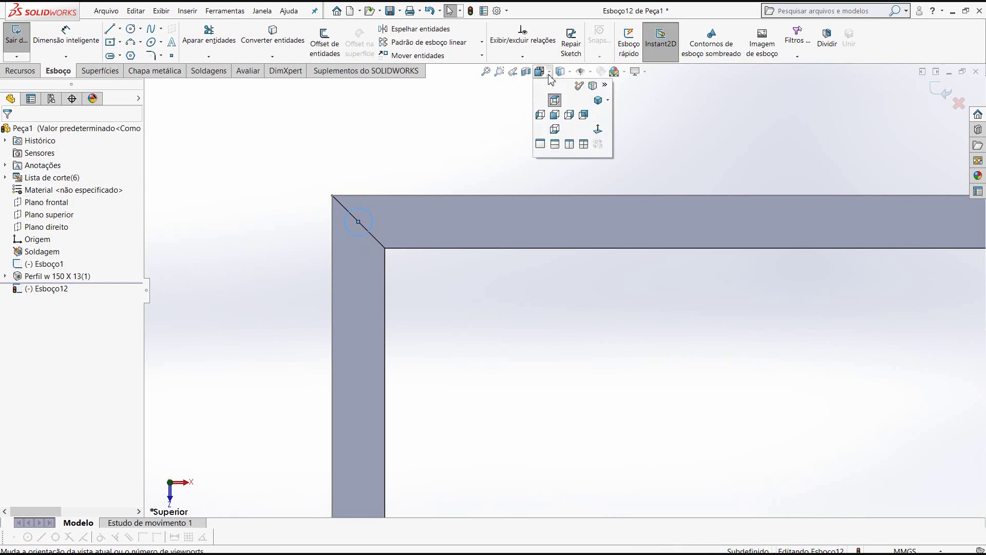
pyautogui.click(63, 36)
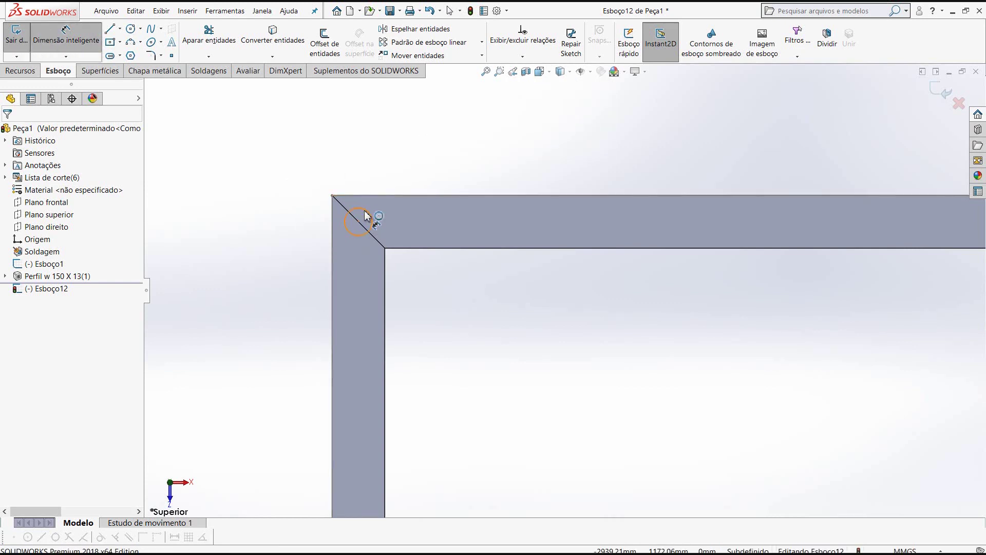
pyautogui.click(366, 216)
pyautogui.click(401, 173)
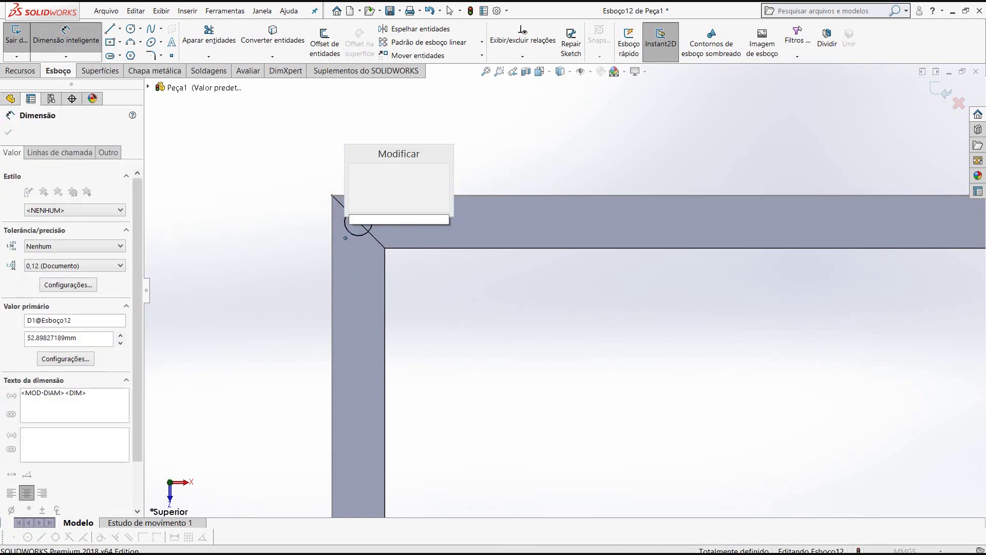
pyautogui.write('50.8')
pyautogui.press('Return')
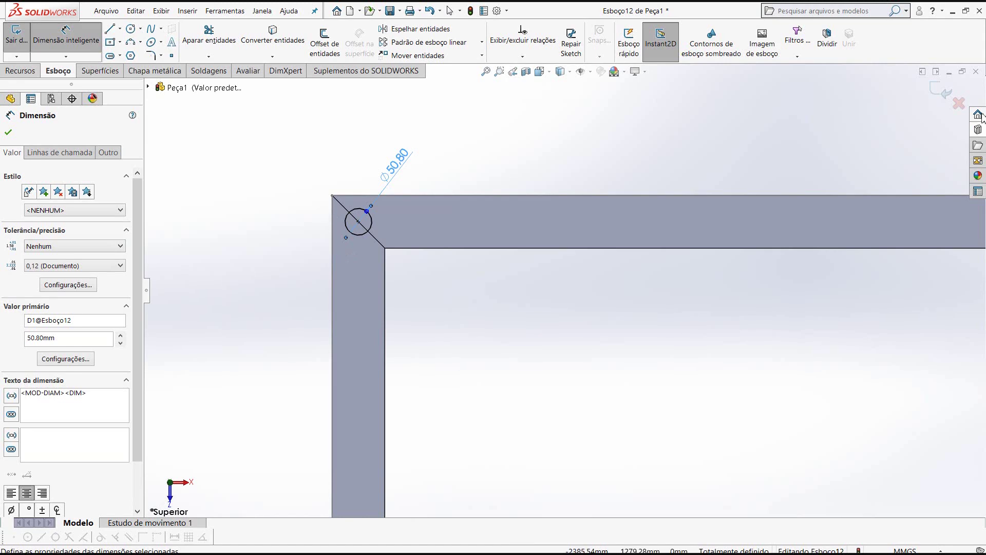
pyautogui.click(550, 77)
pyautogui.click(597, 103)
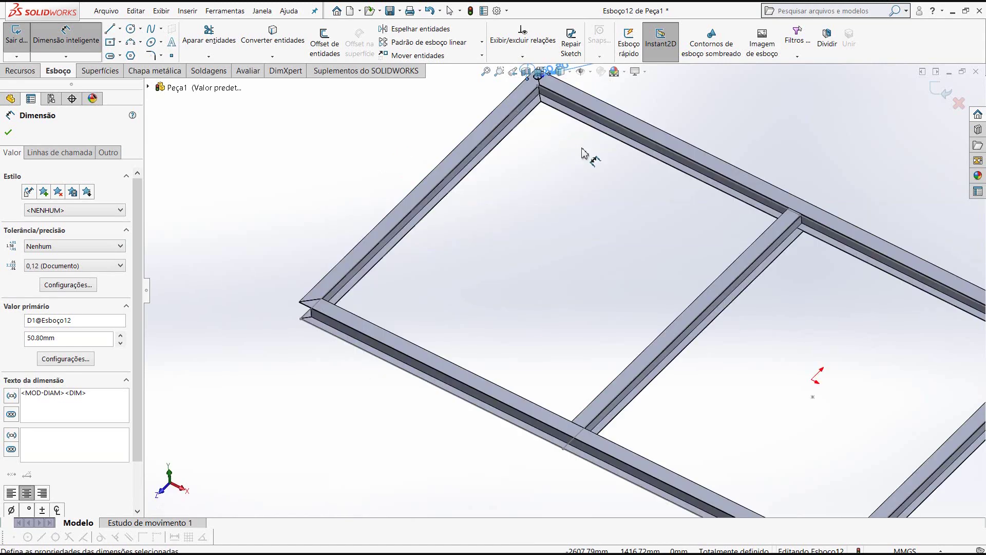
pyautogui.scroll(-3, 517, 162)
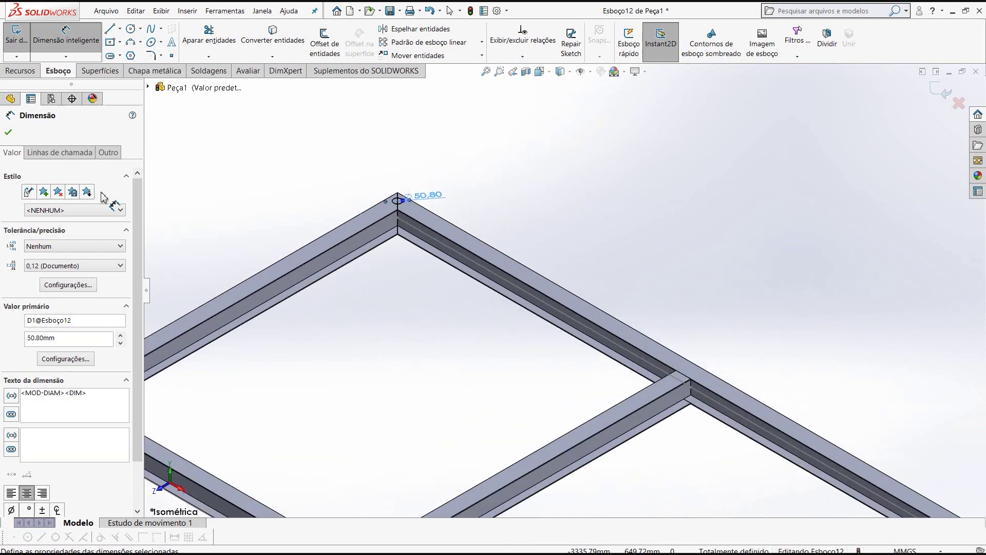
# - Extrude the 50.8 mm corner circle 1200 mm Blind into a vertical round post
pyautogui.click(21, 71)
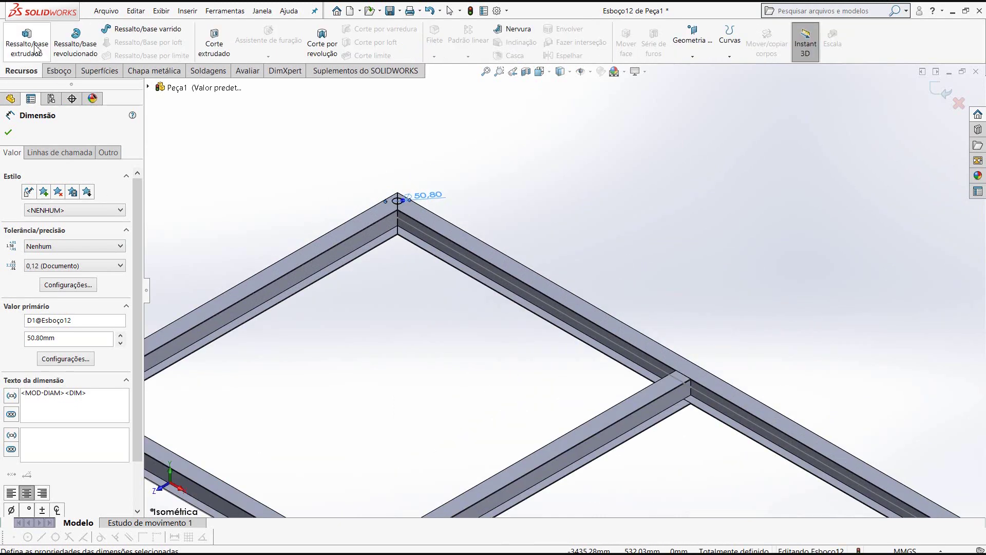
pyautogui.click(36, 50)
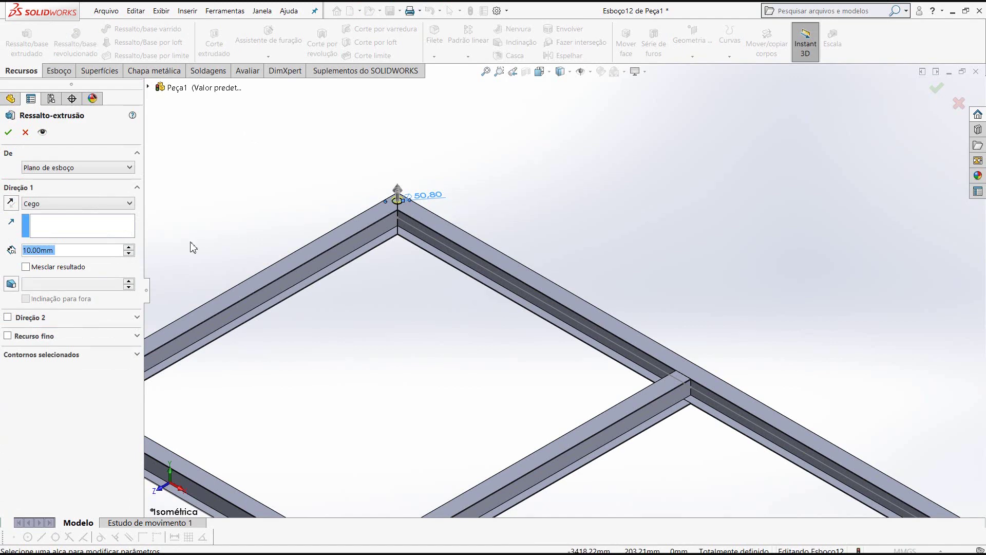
pyautogui.write('120')
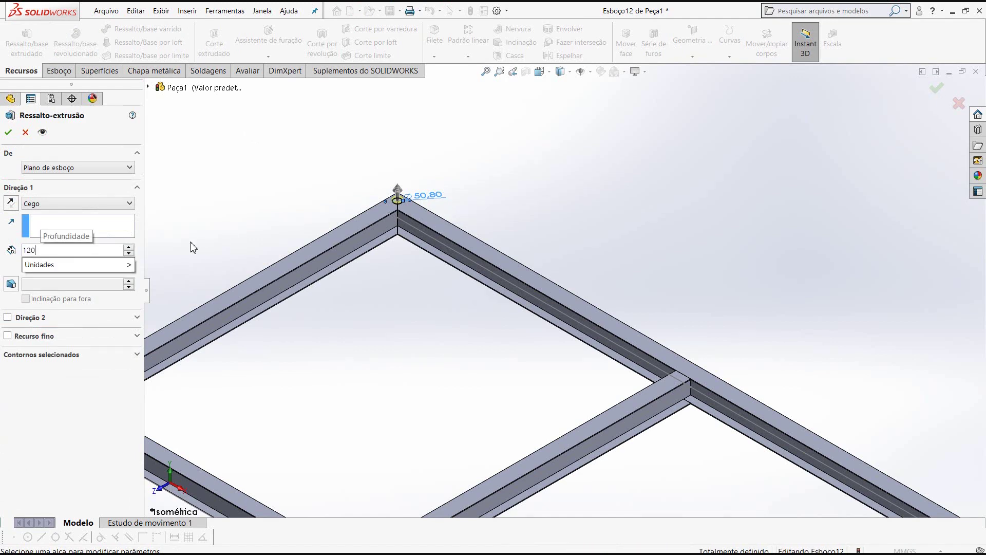
pyautogui.write('0')
pyautogui.press('Return')
pyautogui.scroll(2, 418, 279)
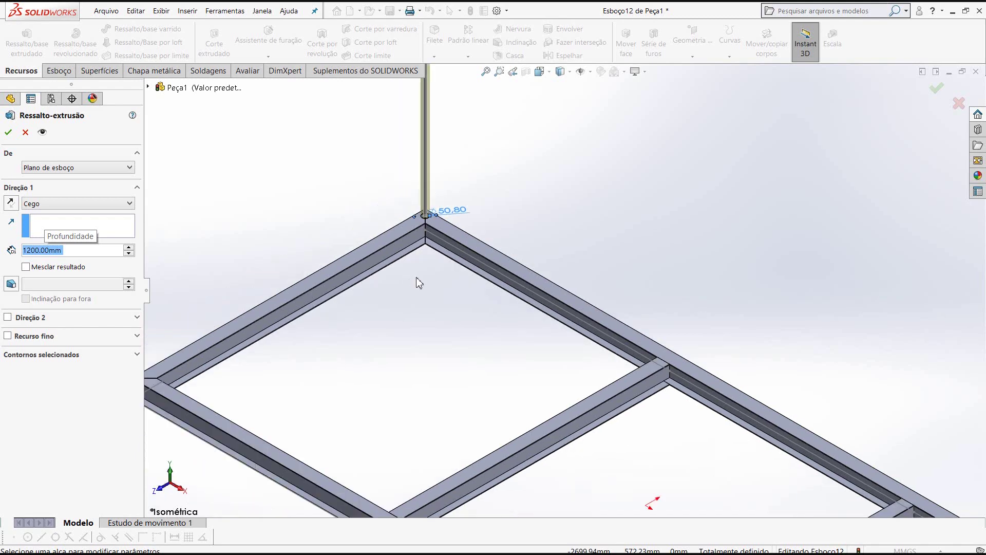
pyautogui.scroll(2, 697, 348)
pyautogui.scroll(-1, 568, 392)
pyautogui.scroll(1, 740, 480)
pyautogui.scroll(1, 741, 480)
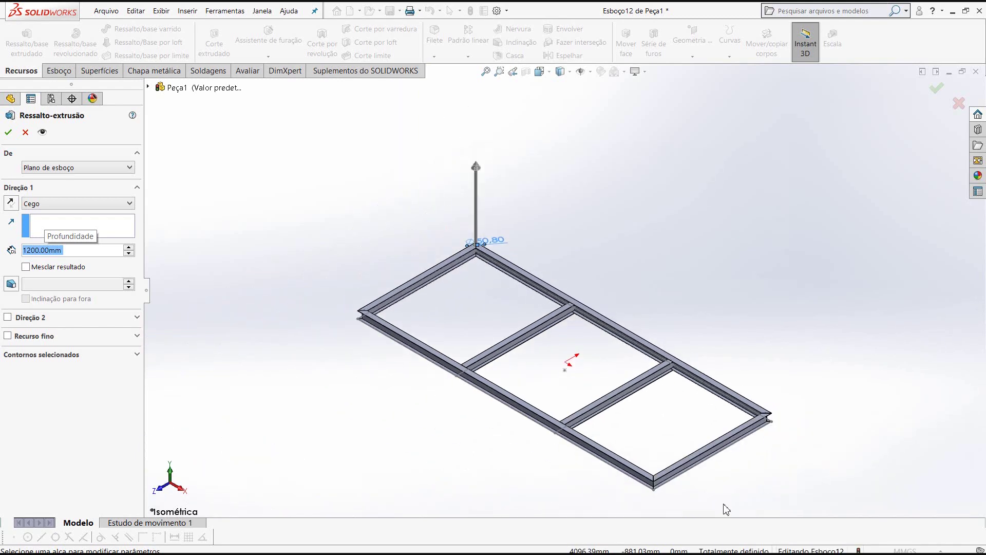
pyautogui.press('z')
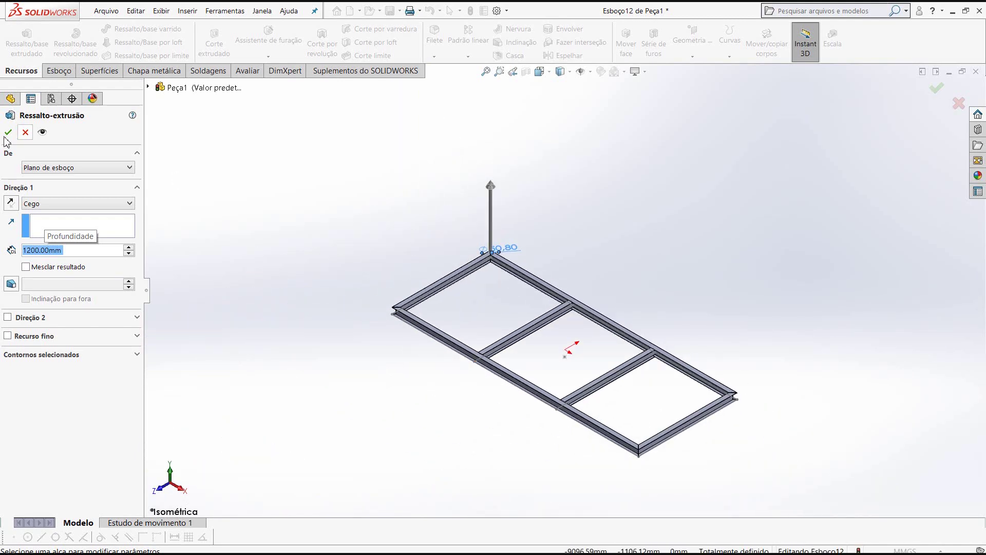
pyautogui.click(8, 132)
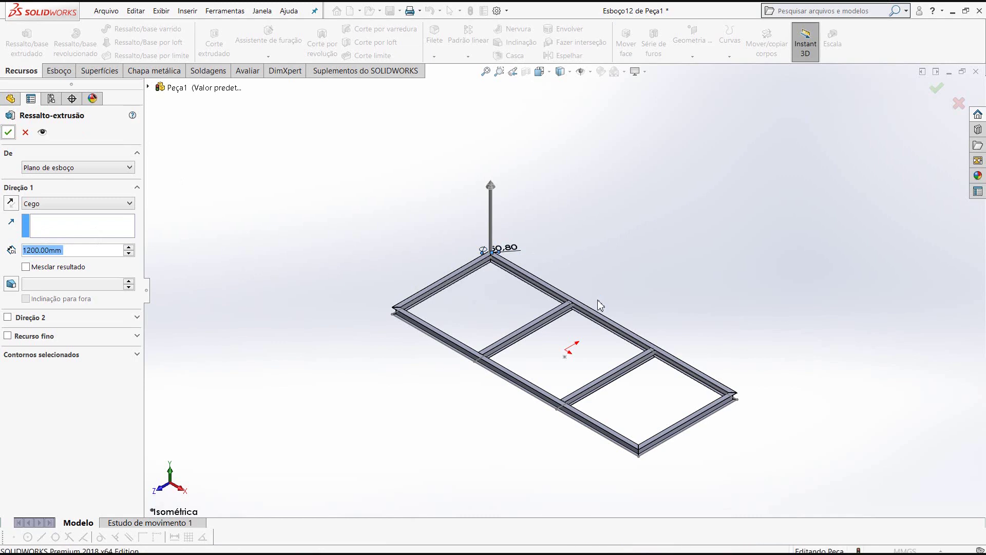
pyautogui.scroll(-3, 459, 158)
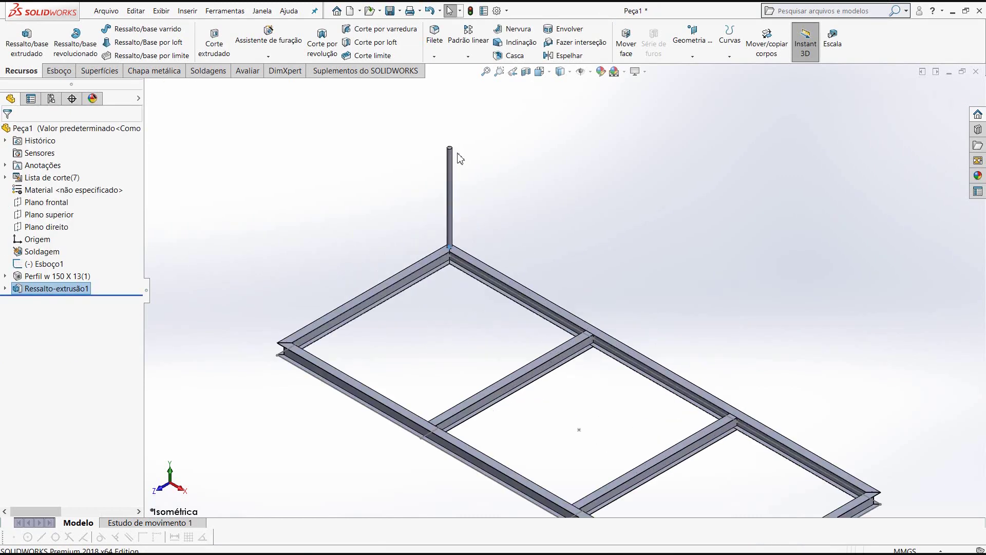
pyautogui.scroll(-3, 459, 165)
pyautogui.scroll(-2, 483, 190)
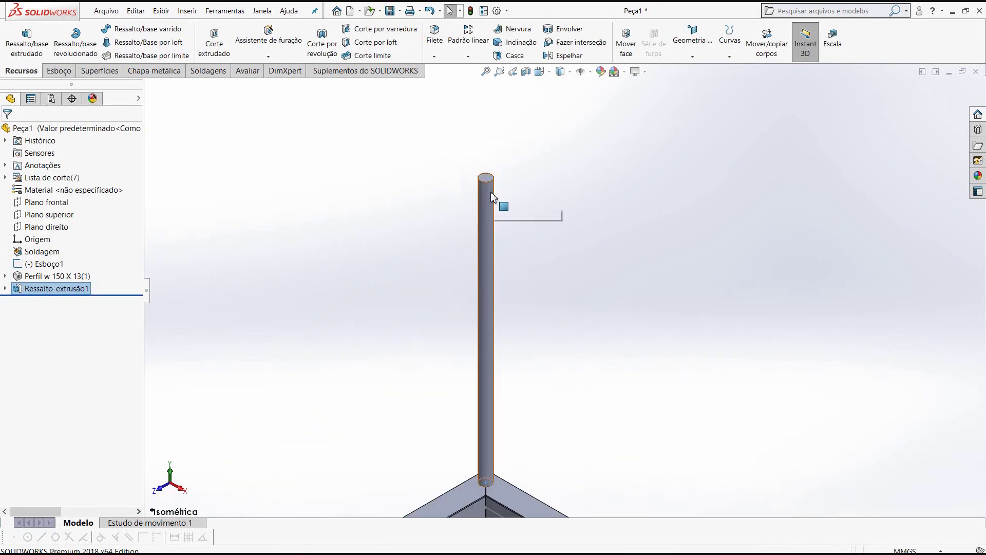
pyautogui.scroll(2, 491, 192)
pyautogui.scroll(3, 489, 195)
pyautogui.scroll(2, 638, 411)
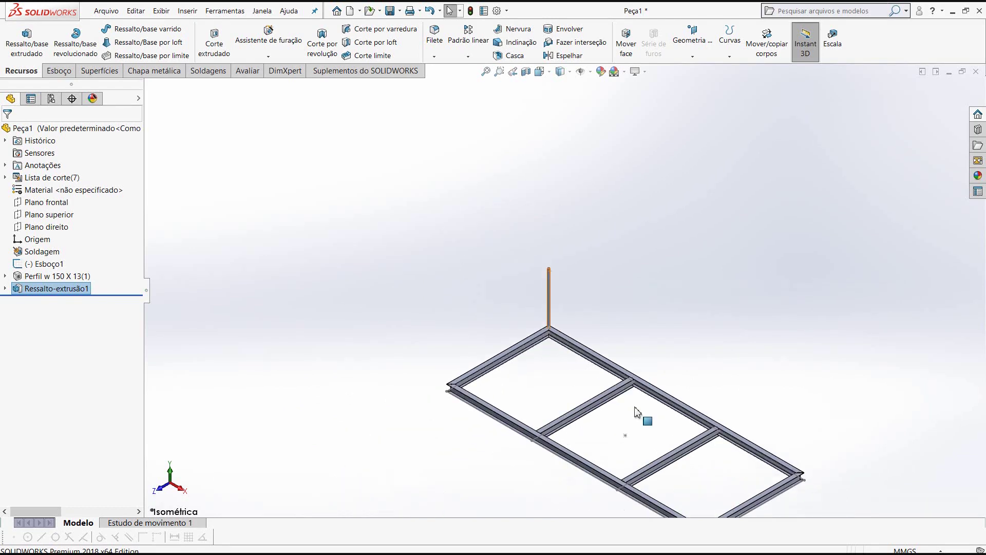
pyautogui.scroll(-1, 687, 447)
pyautogui.scroll(-1, 675, 410)
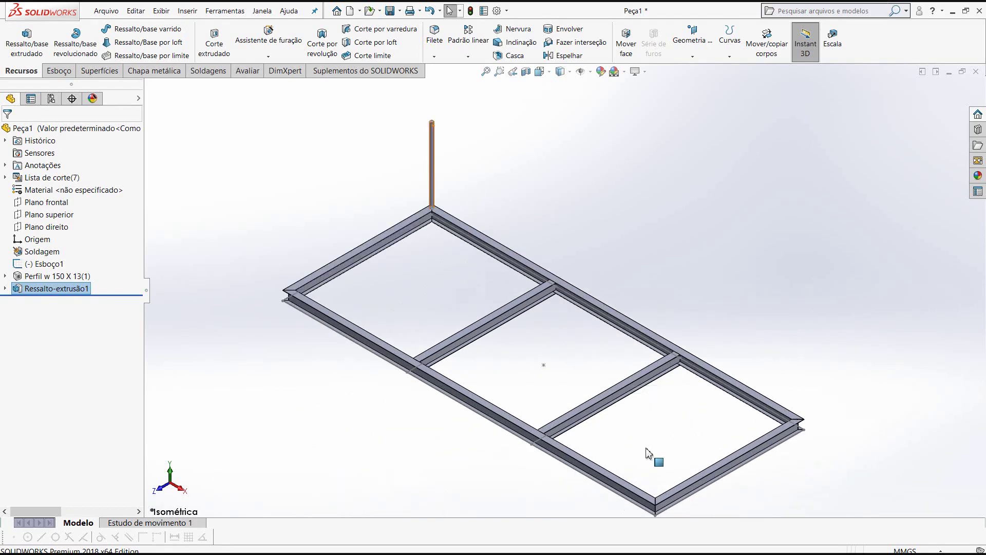
pyautogui.scroll(1, 649, 456)
pyautogui.scroll(-2, 579, 344)
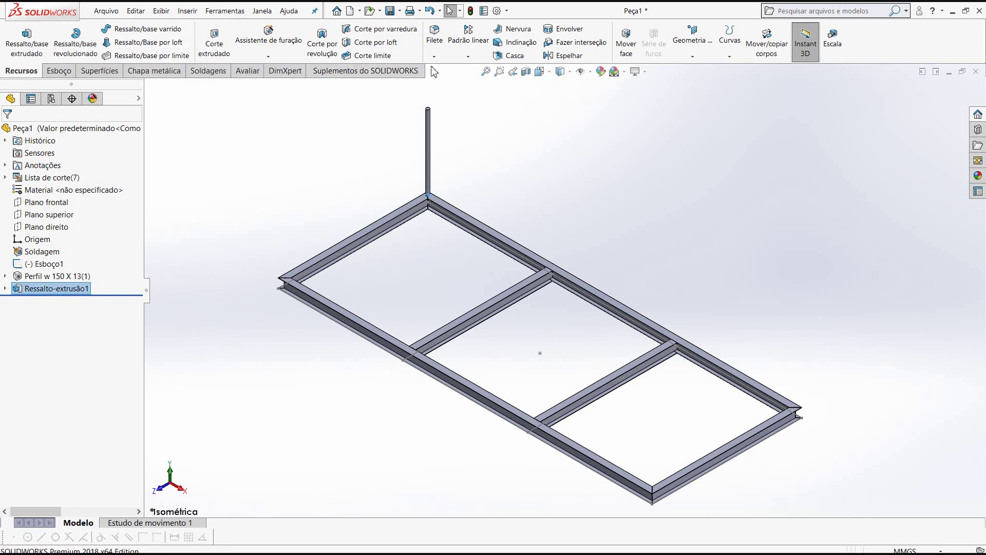
# - Start a linear pattern of the post along the long top edge with 2000 mm spacing
pyautogui.click(469, 46)
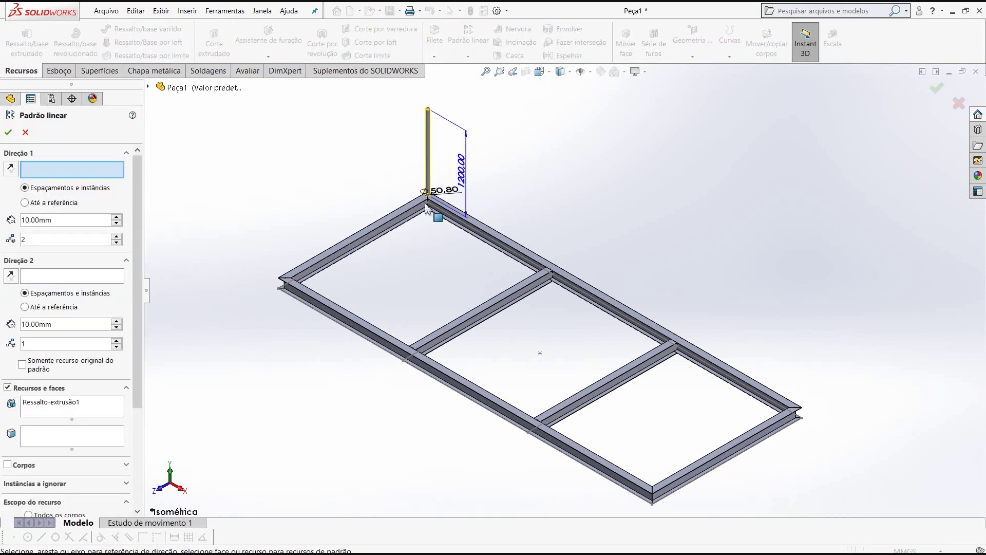
pyautogui.click(489, 236)
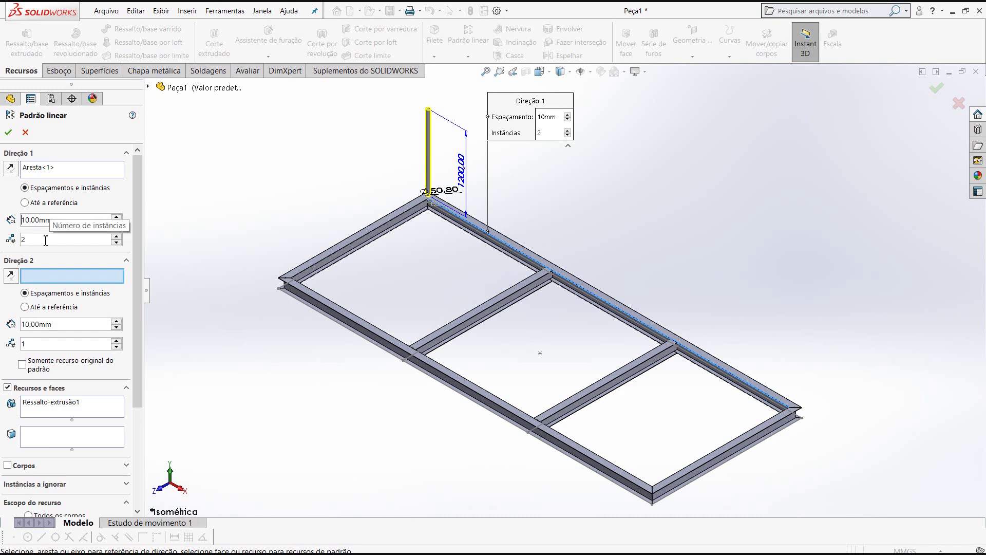
pyautogui.doubleClick(62, 223)
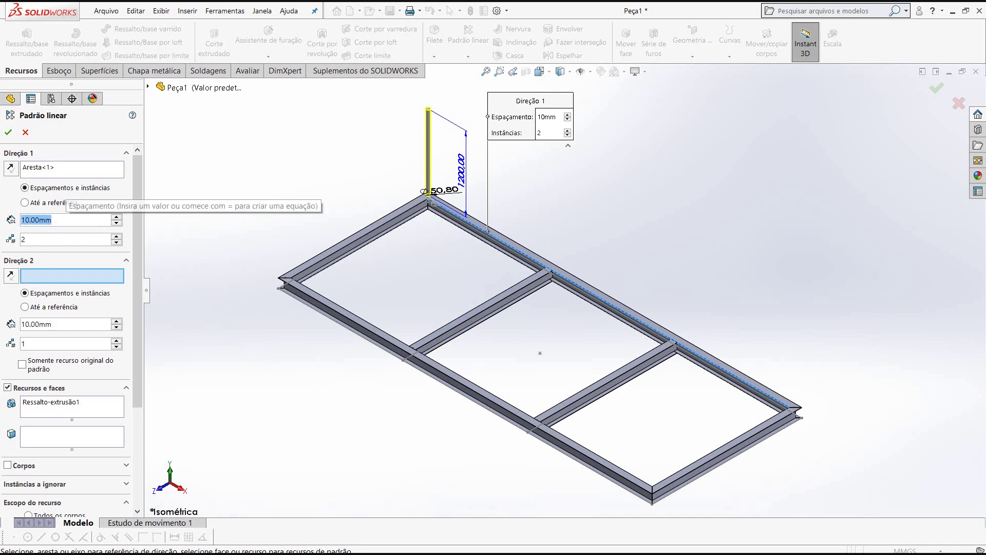
pyautogui.write('2000')
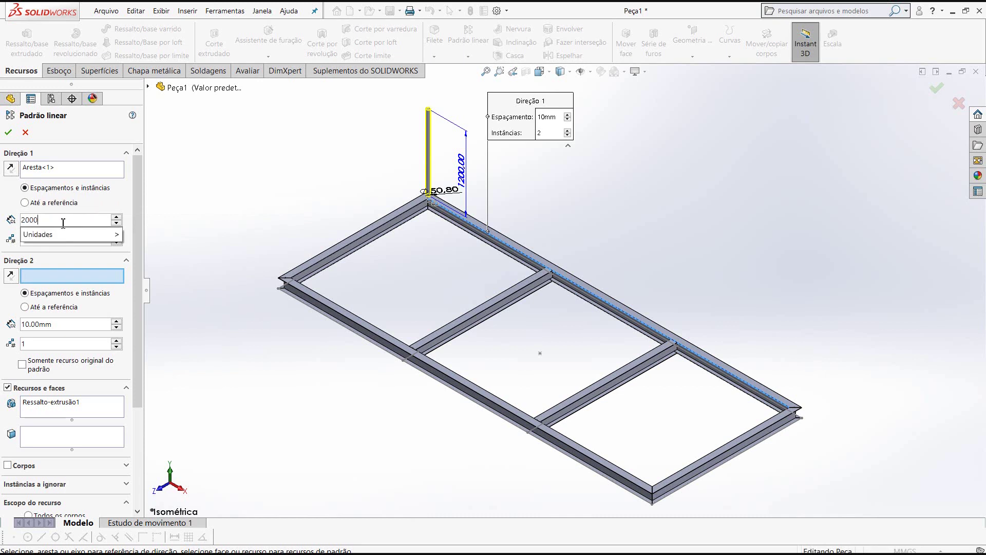
pyautogui.press('Return')
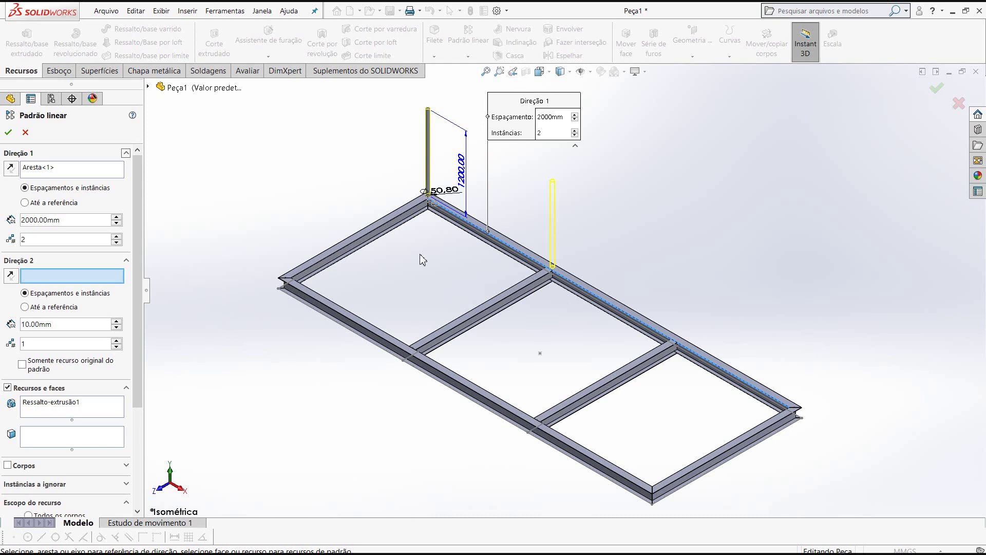
# - Adjust the post instance count and confirm the linear pattern, Padrão linear1
pyautogui.click(117, 238)
pyautogui.click(117, 238)
pyautogui.scroll(-2, 791, 416)
pyautogui.scroll(-3, 719, 390)
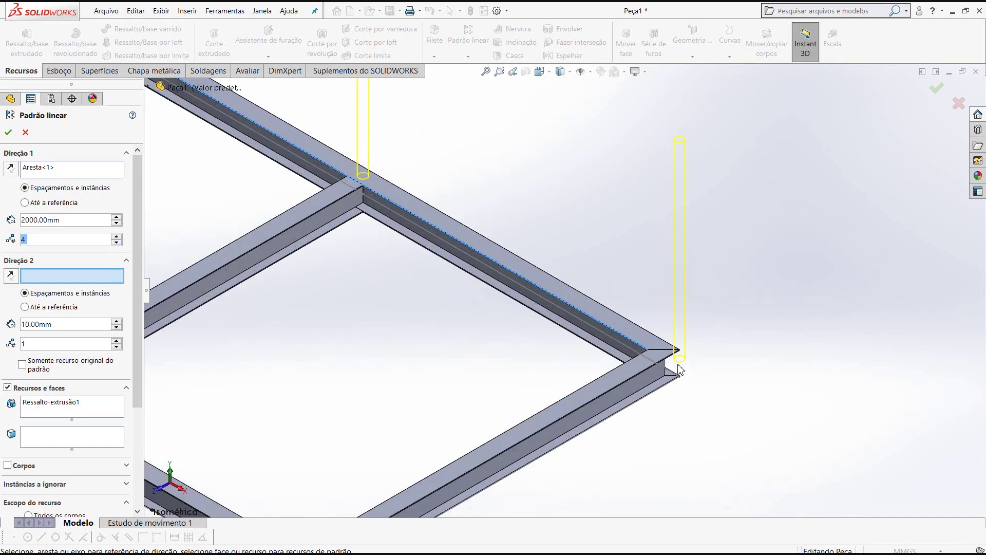
pyautogui.scroll(3, 678, 367)
pyautogui.scroll(2, 617, 346)
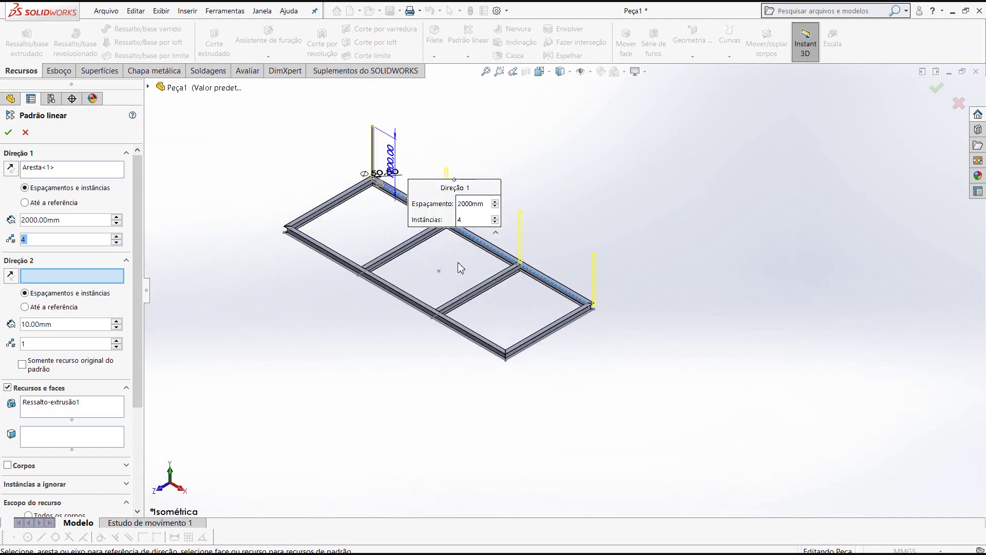
pyautogui.click(116, 243)
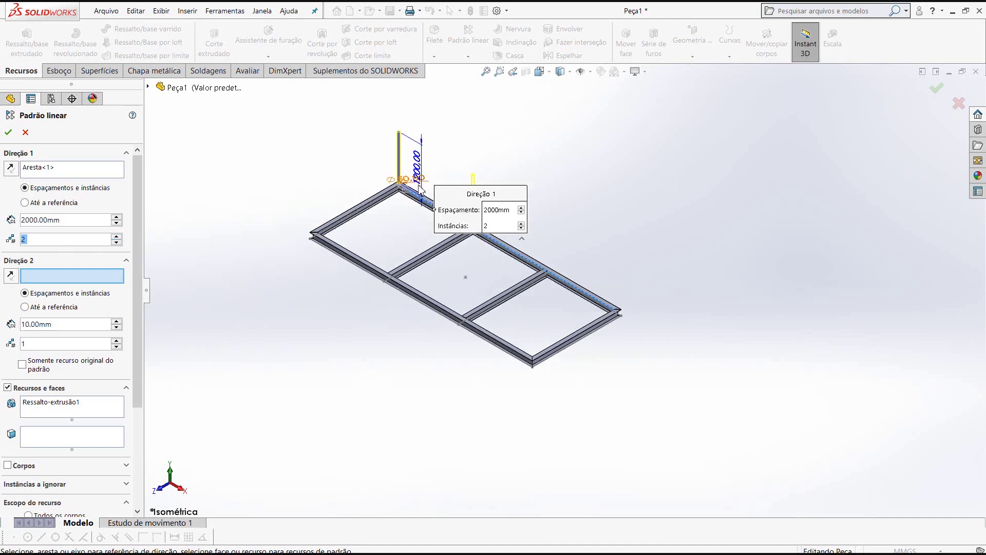
pyautogui.scroll(-1, 334, 144)
pyautogui.scroll(-1, 449, 250)
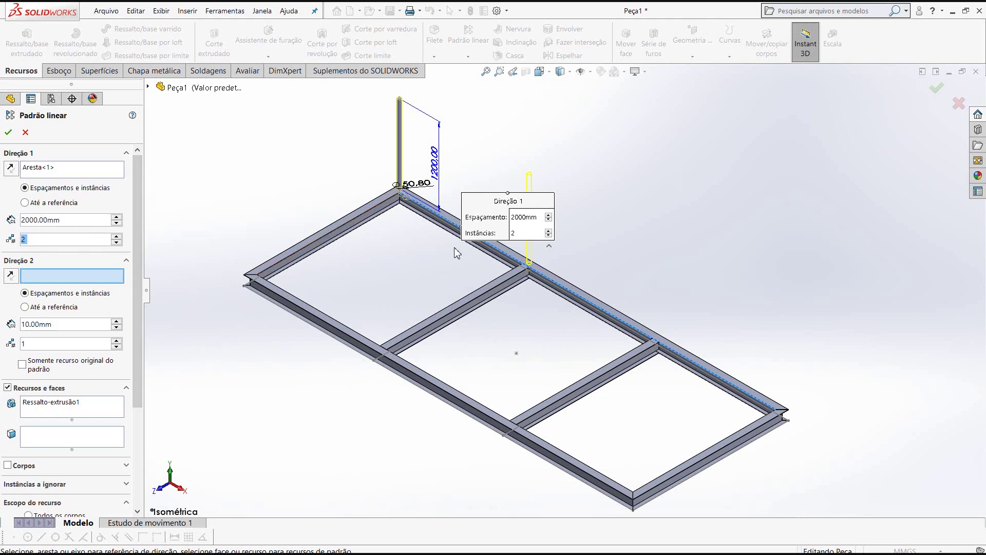
pyautogui.click(8, 132)
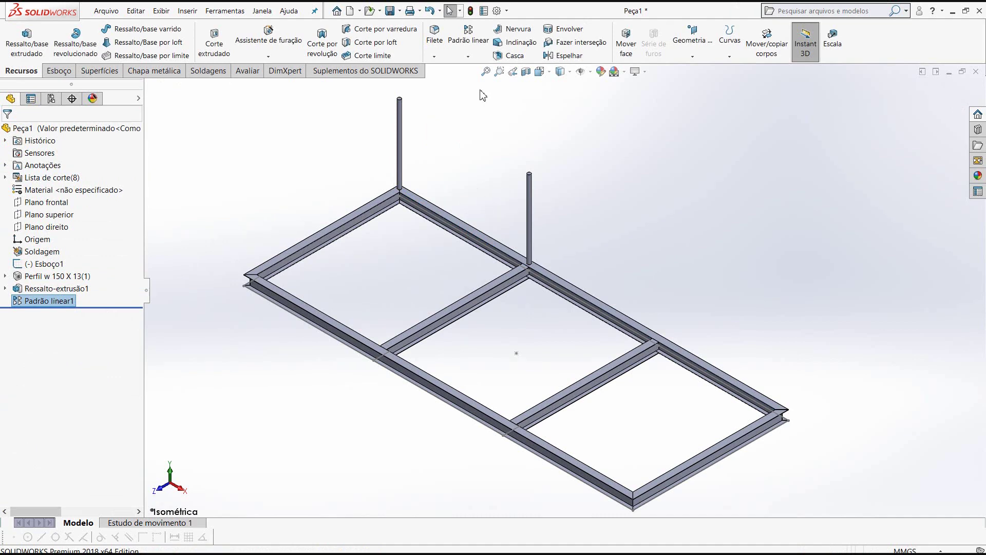
# - Mirror the end post and patterned middle post bodies across Plano direito
pyautogui.click(468, 56)
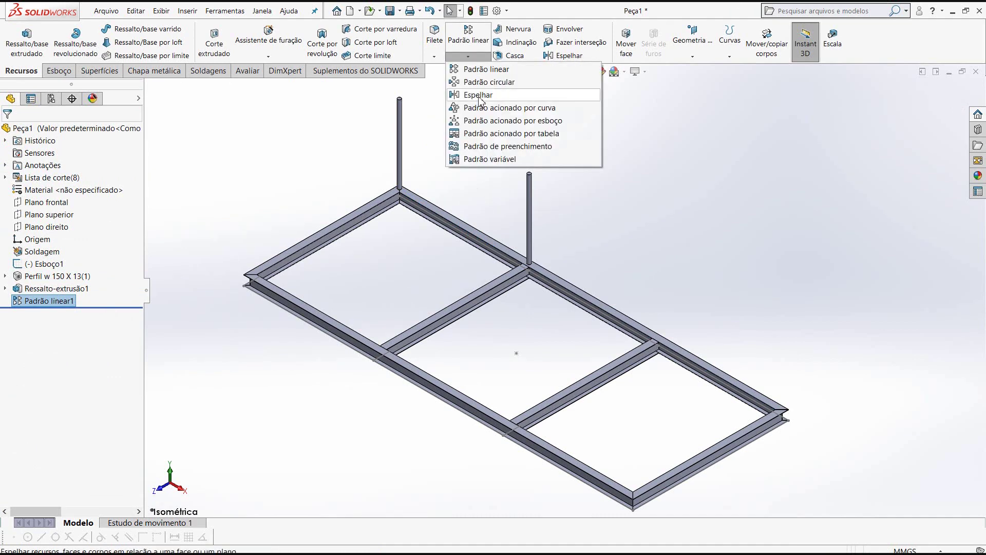
pyautogui.click(478, 94)
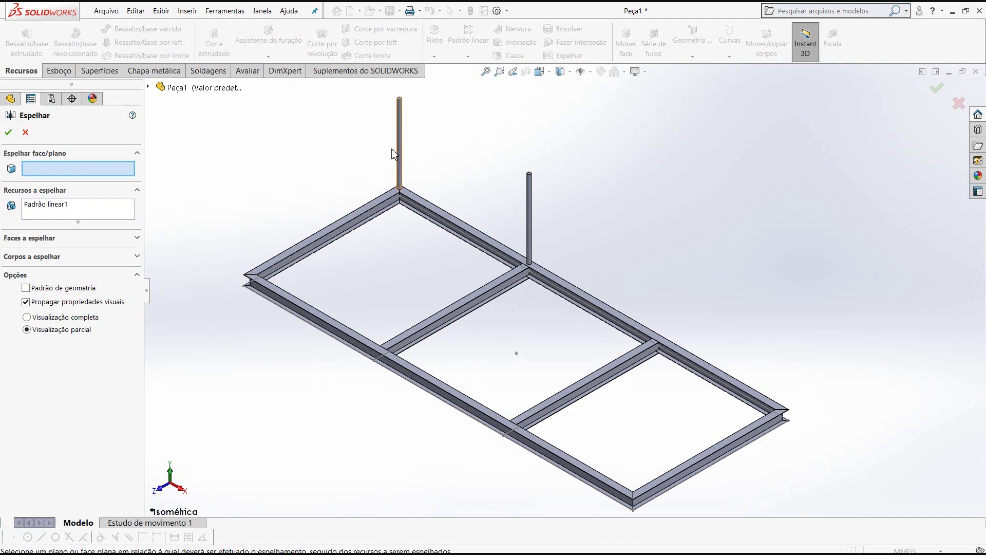
pyautogui.click(206, 91)
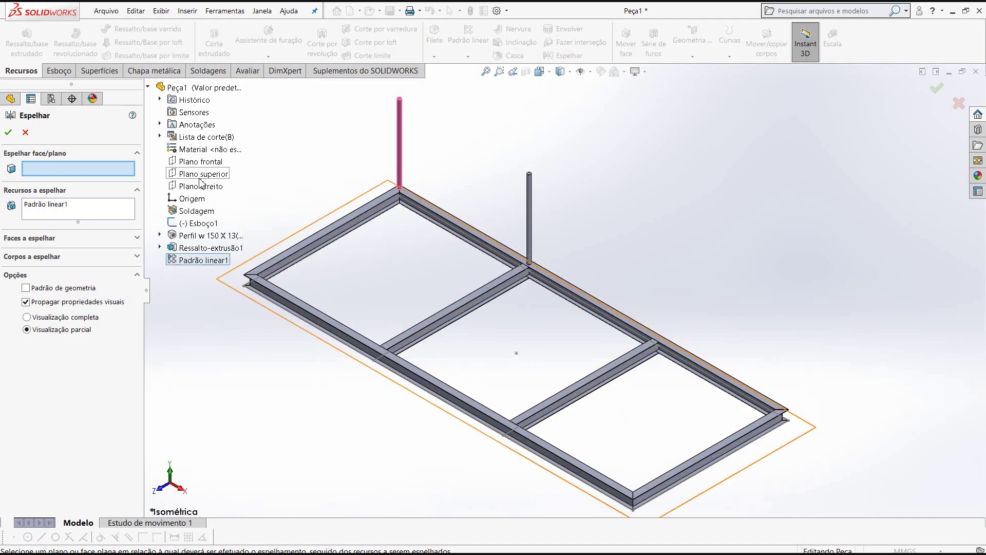
pyautogui.click(208, 186)
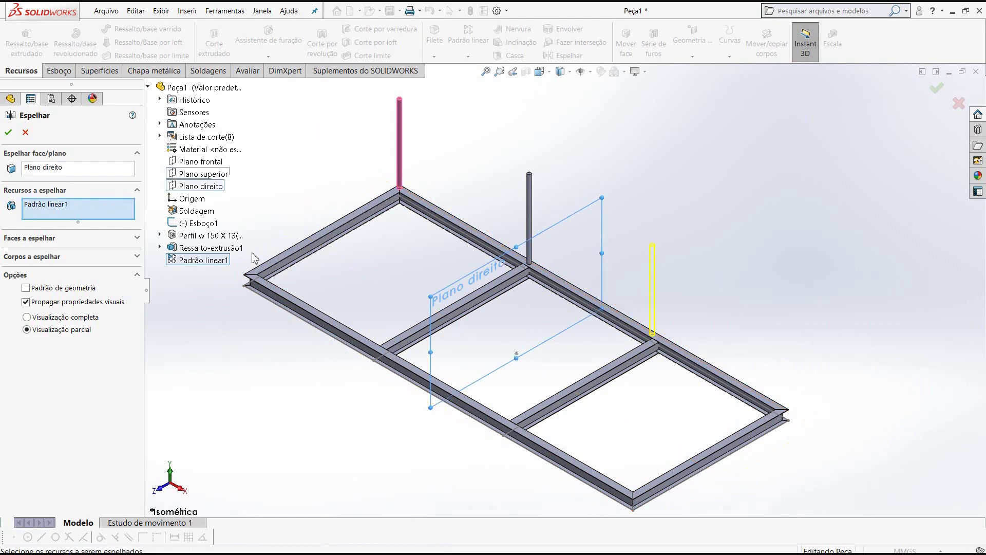
pyautogui.rightClick(90, 207)
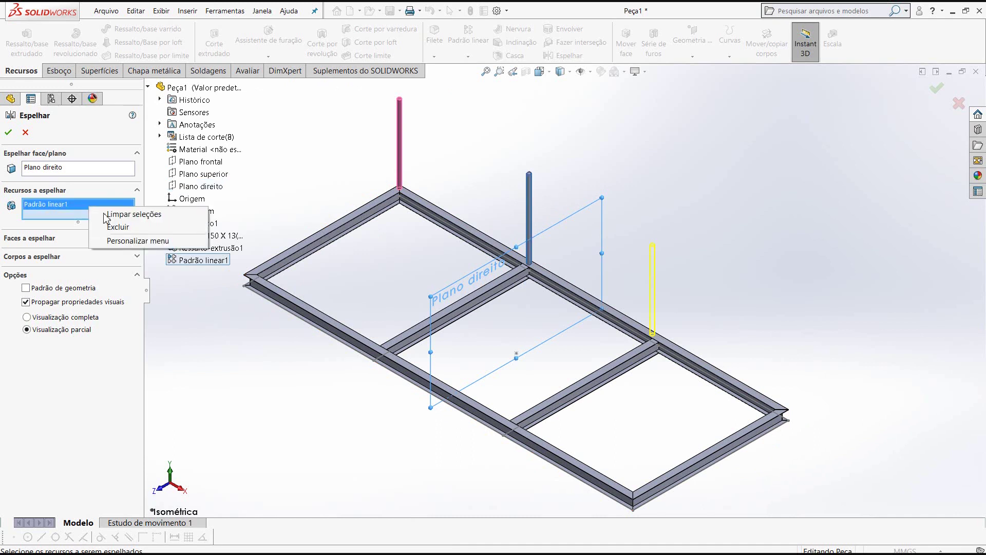
pyautogui.click(106, 215)
pyautogui.click(50, 256)
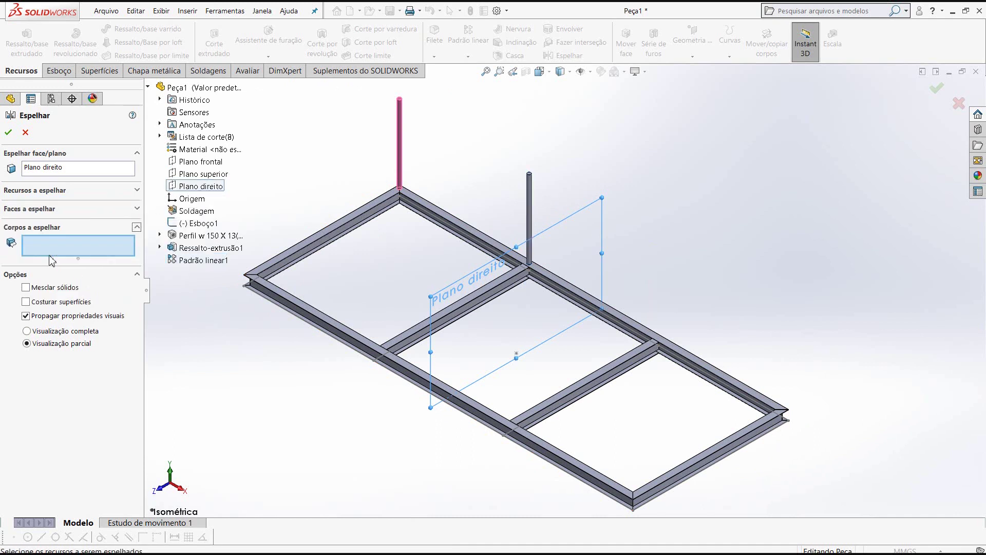
pyautogui.click(401, 150)
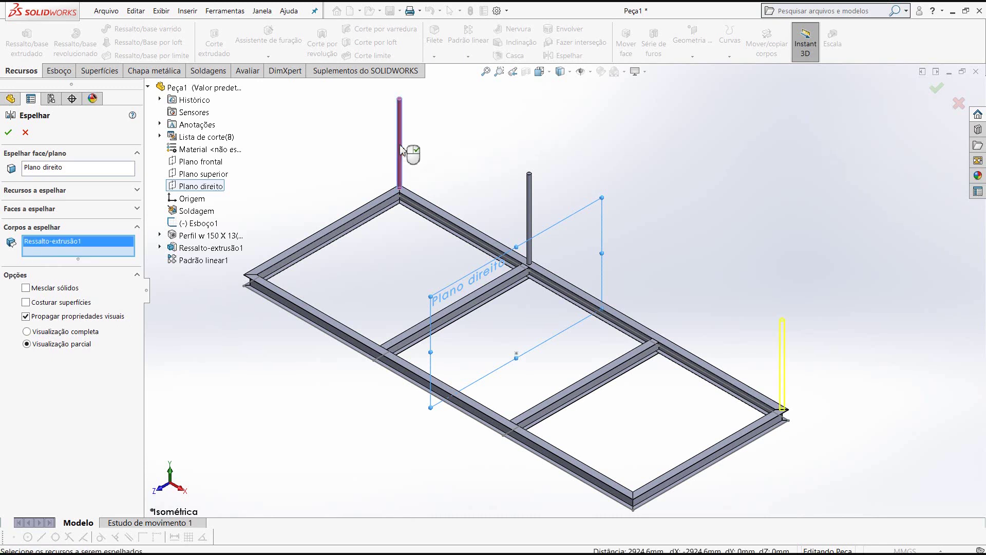
pyautogui.click(529, 197)
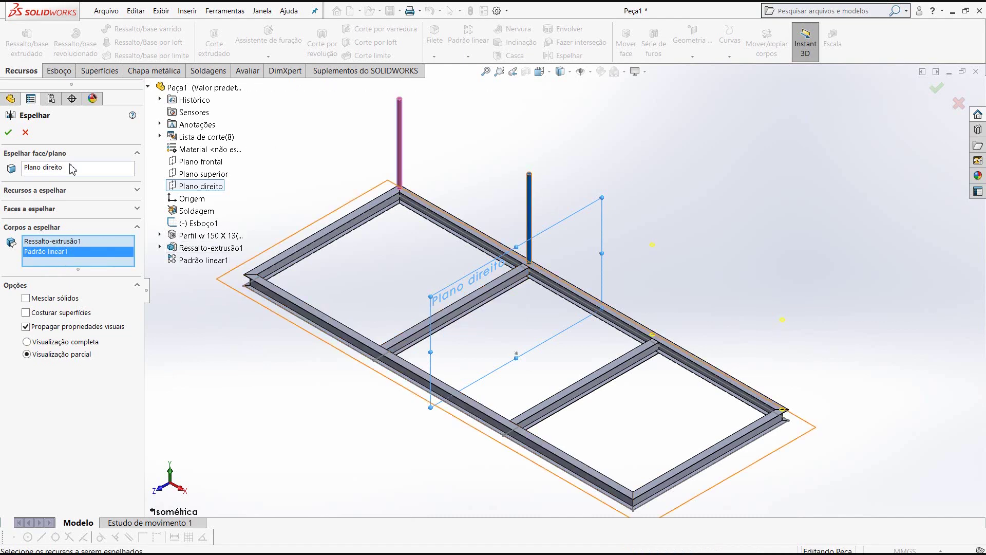
pyautogui.click(8, 132)
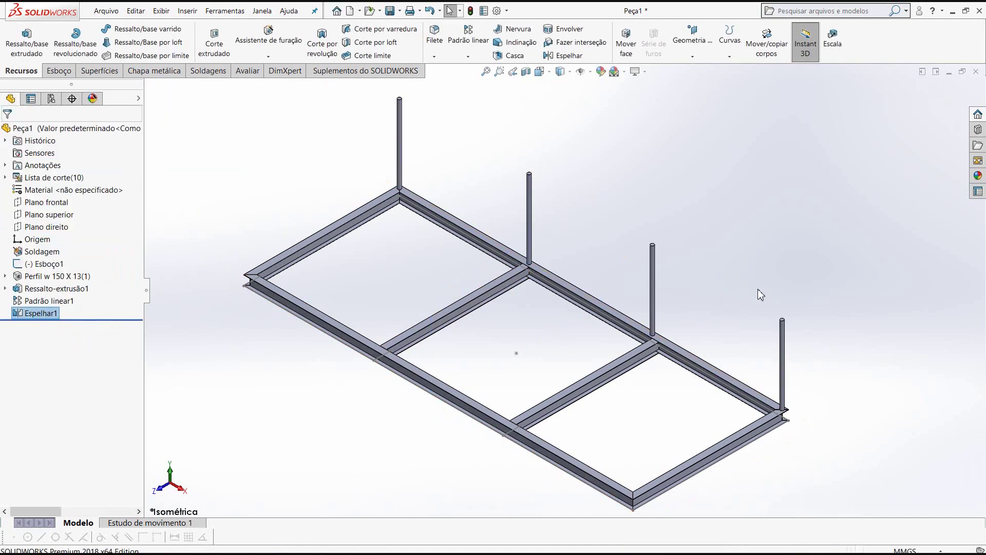
# - Mirror all four post bodies across Plano frontal onto the opposite long side
pyautogui.click(467, 56)
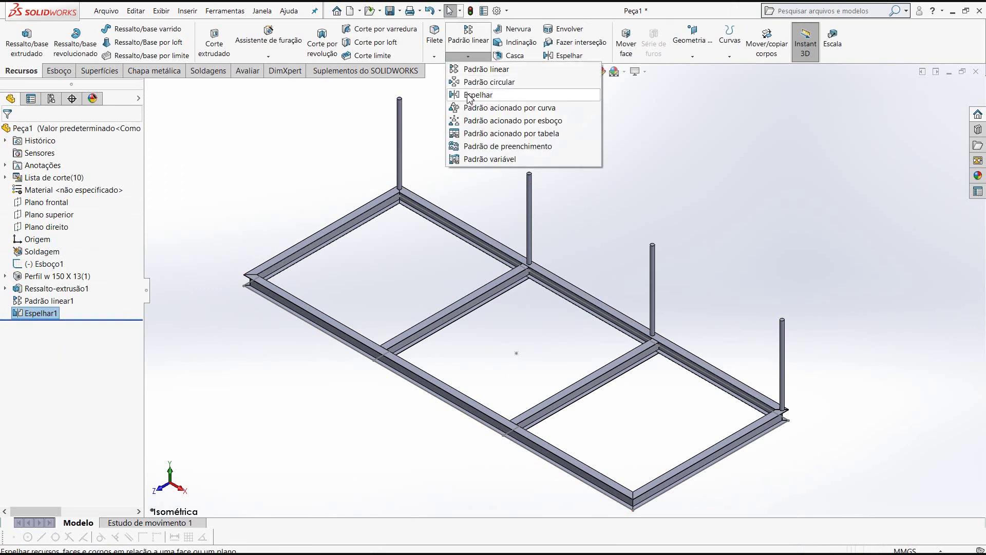
pyautogui.click(475, 94)
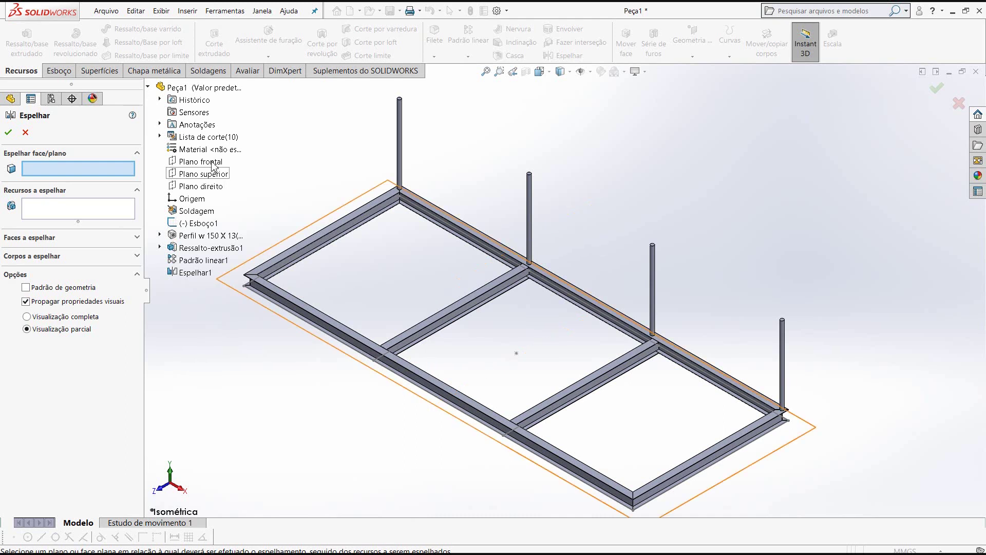
pyautogui.click(210, 162)
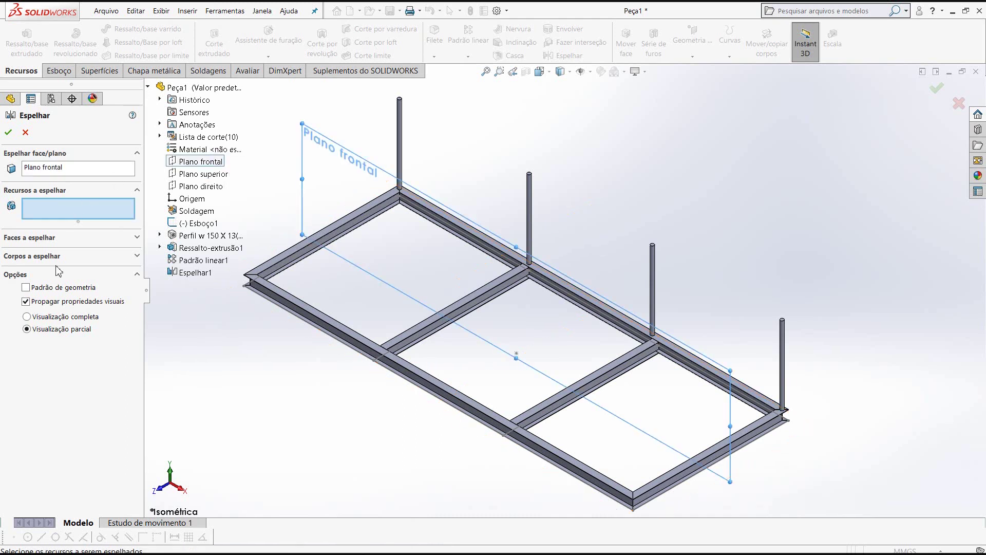
pyautogui.click(138, 257)
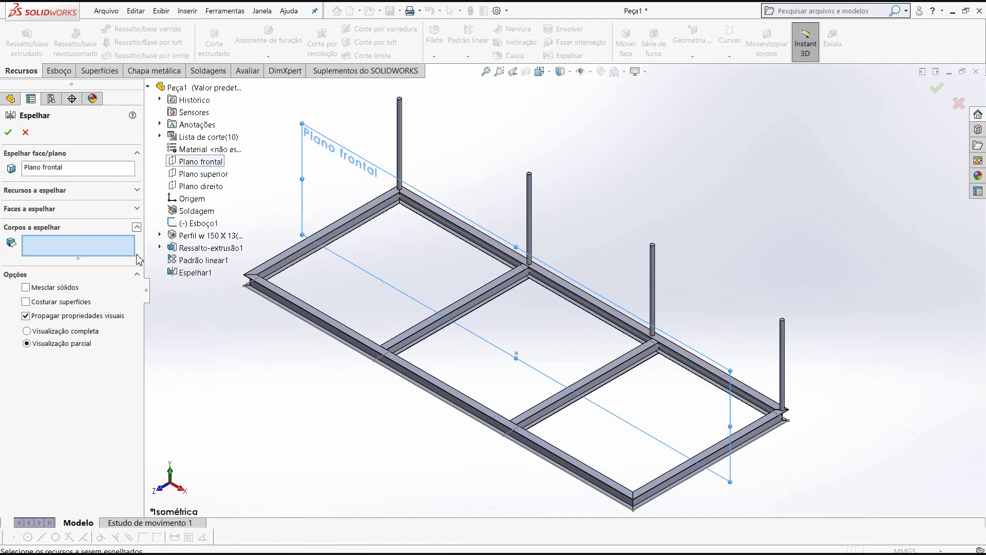
pyautogui.click(400, 123)
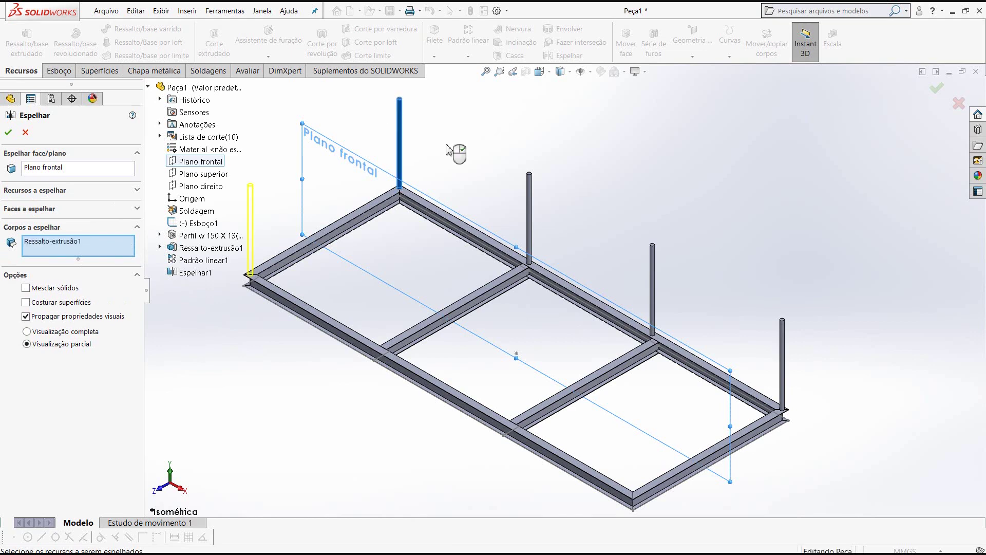
pyautogui.click(529, 197)
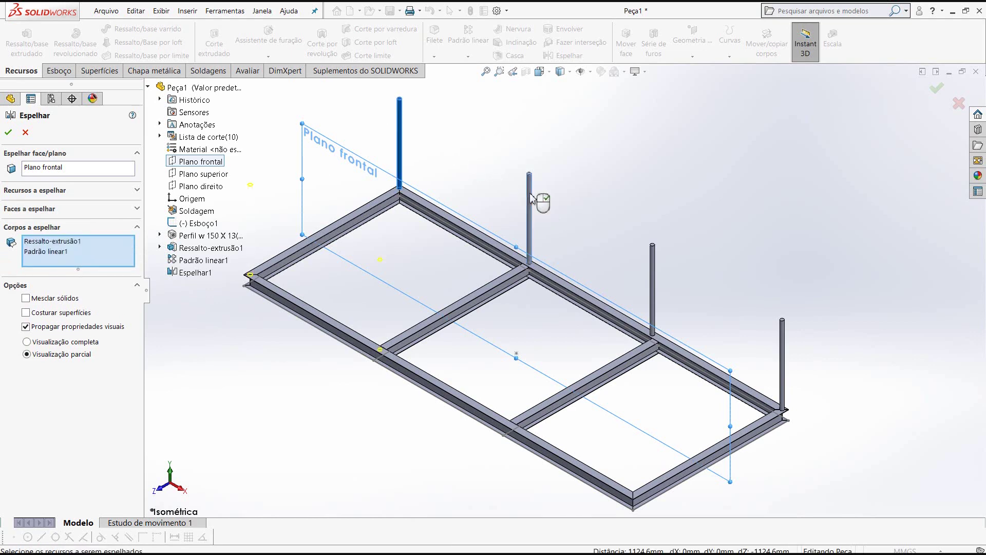
pyautogui.click(651, 267)
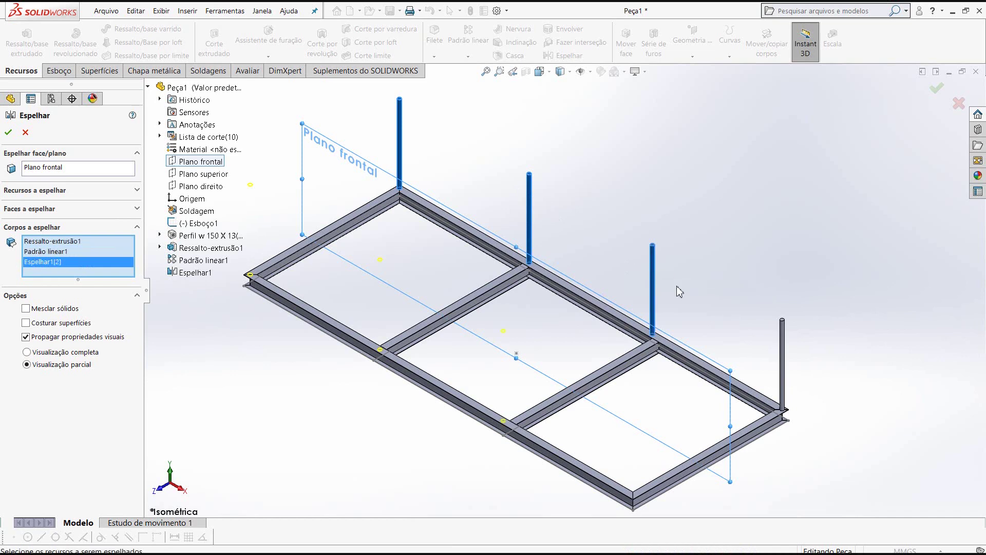
pyautogui.click(782, 349)
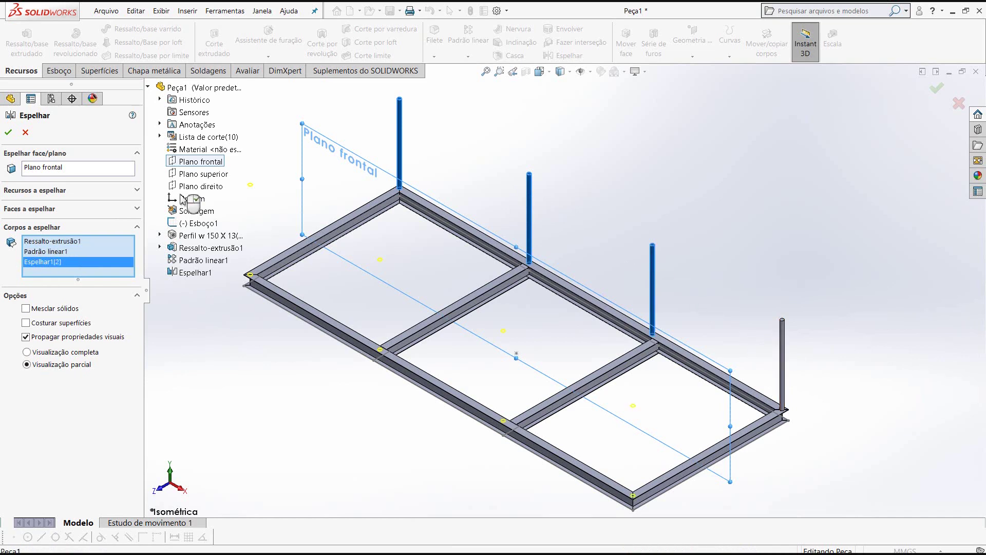
pyautogui.click(8, 132)
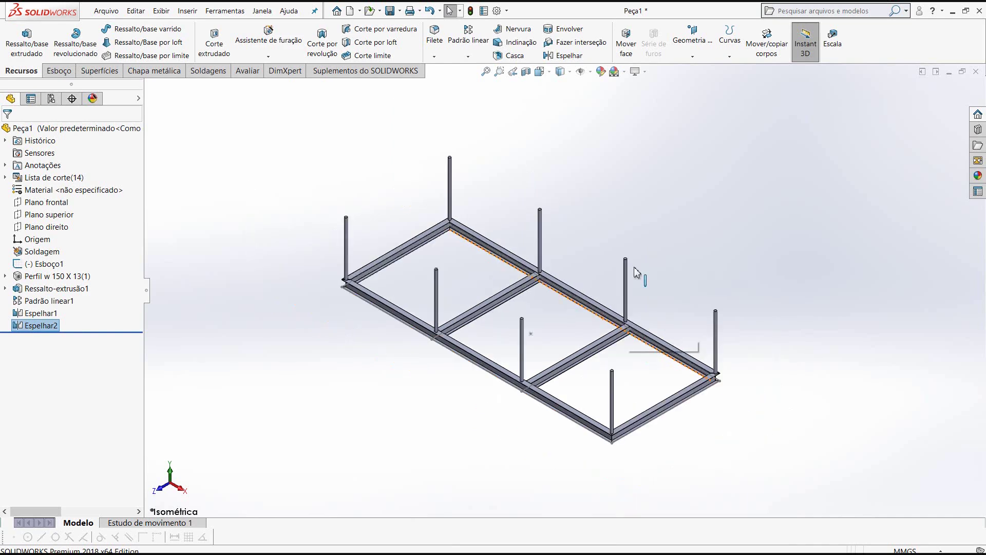
# - Orbit and zoom around the railing frame to inspect the new posts
pyautogui.moveTo(638, 254)
pyautogui.mouseDown(button='middle')
pyautogui.moveTo(714, 200)
pyautogui.moveTo(742, 255)
pyautogui.moveTo(724, 247)
pyautogui.moveTo(719, 225)
pyautogui.moveTo(727, 308)
pyautogui.mouseUp(button='middle')
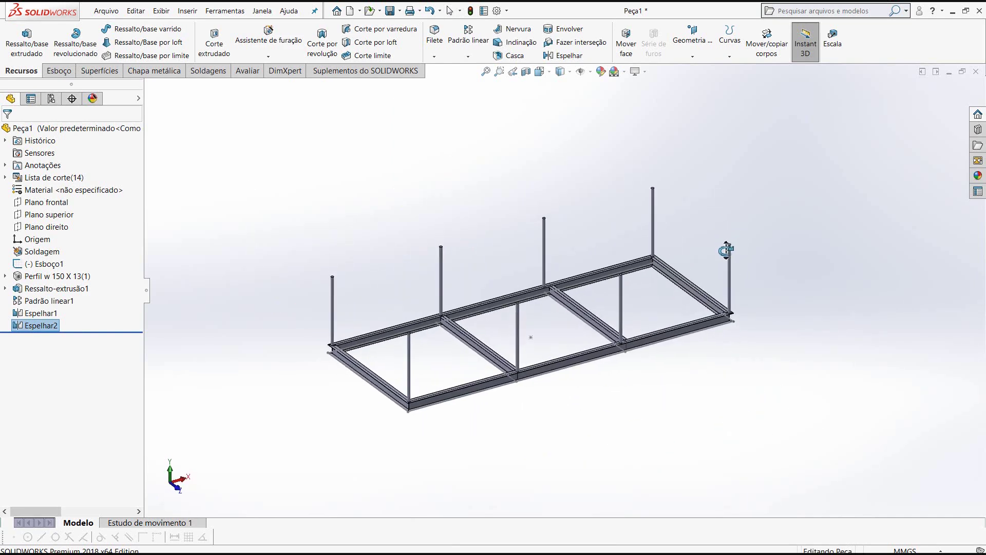
pyautogui.scroll(-3, 451, 341)
pyautogui.scroll(-5, 447, 355)
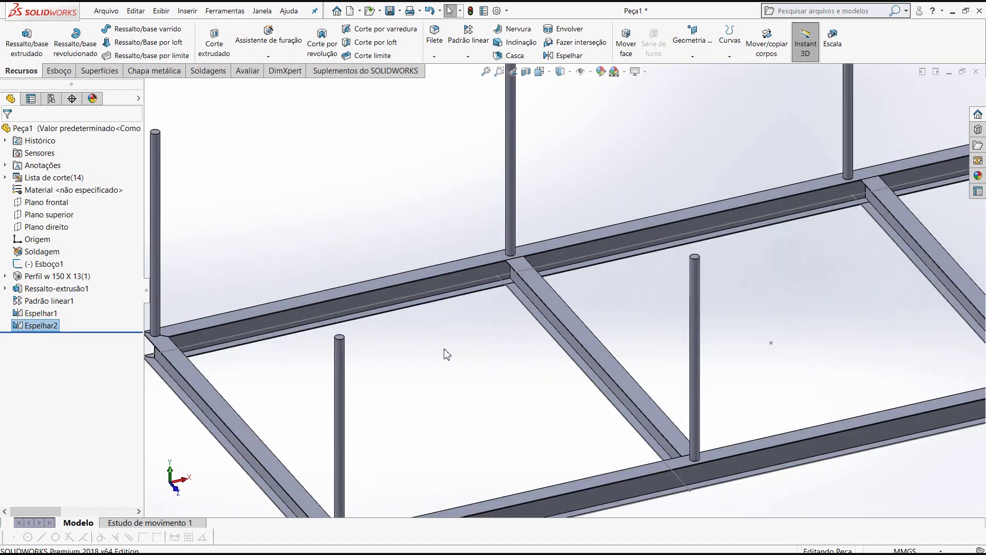
pyautogui.scroll(5, 447, 355)
pyautogui.scroll(2, 445, 352)
pyautogui.moveTo(455, 338)
pyautogui.mouseDown(button='middle')
pyautogui.moveTo(509, 286)
pyautogui.moveTo(431, 308)
pyautogui.moveTo(427, 383)
pyautogui.moveTo(450, 372)
pyautogui.mouseUp(button='middle')
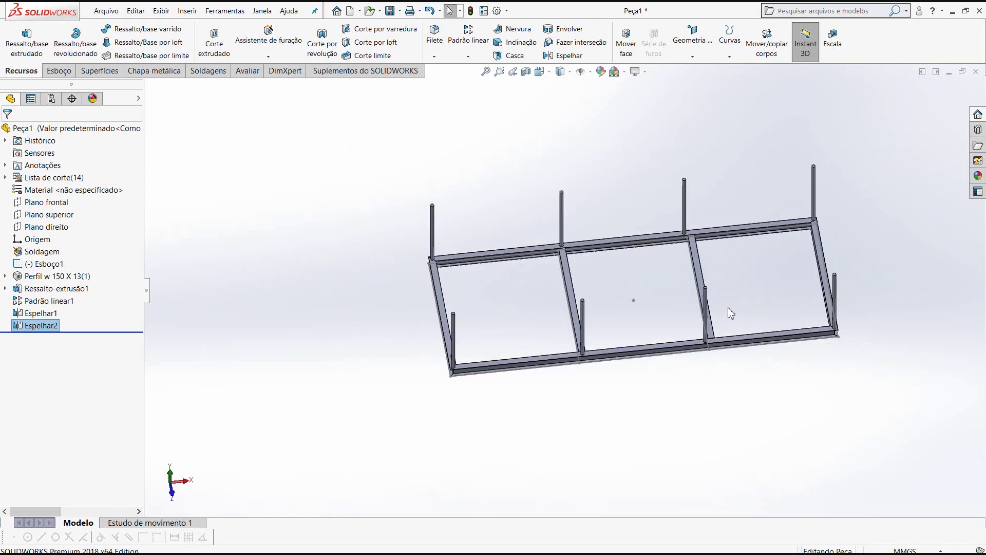
pyautogui.moveTo(736, 242)
pyautogui.mouseDown(button='middle')
pyautogui.moveTo(766, 174)
pyautogui.moveTo(735, 194)
pyautogui.moveTo(737, 206)
pyautogui.mouseUp(button='middle')
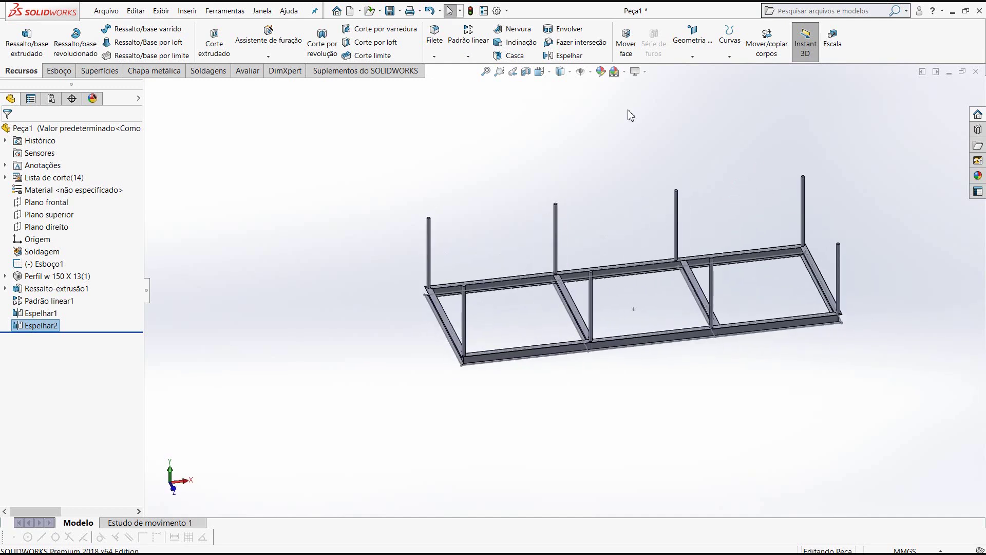
# - Switch to the Superior view and zoom in on the top-left corner post's profile
pyautogui.click(549, 75)
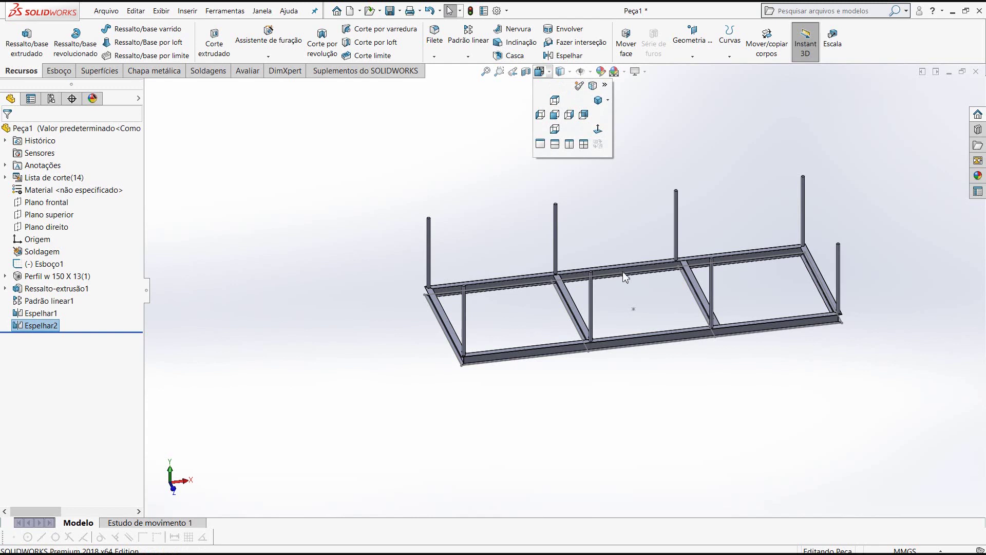
pyautogui.click(556, 103)
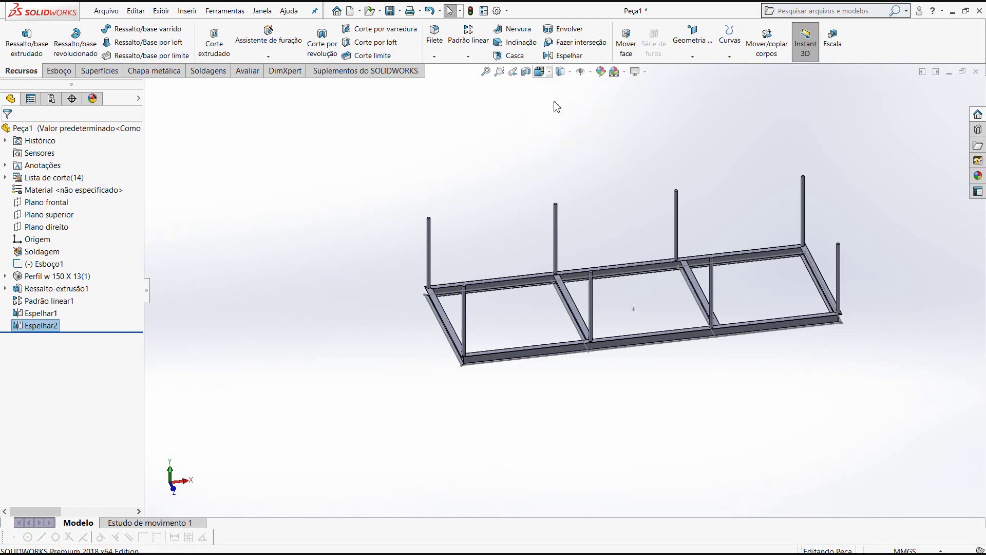
pyautogui.scroll(-2, 386, 265)
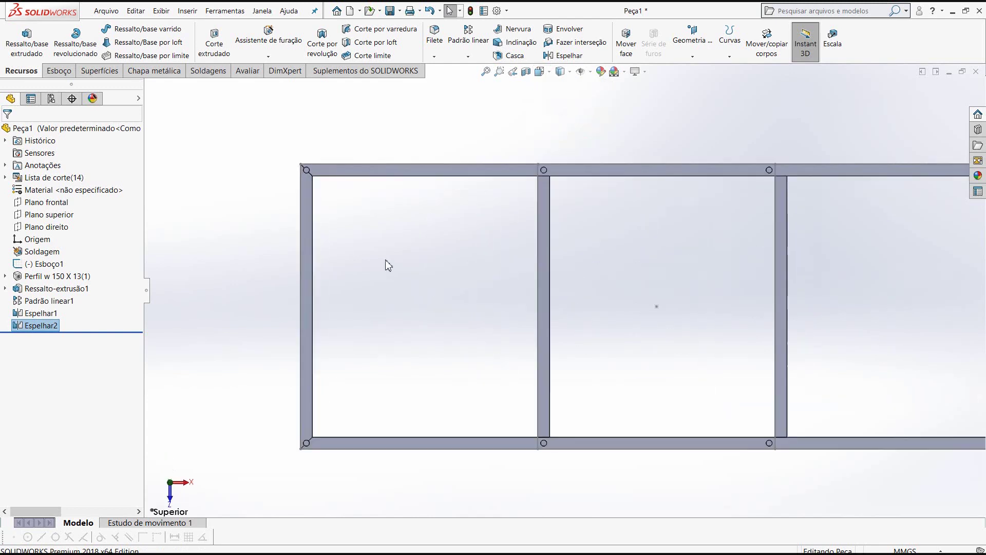
pyautogui.scroll(-2, 388, 266)
pyautogui.scroll(-3, 345, 172)
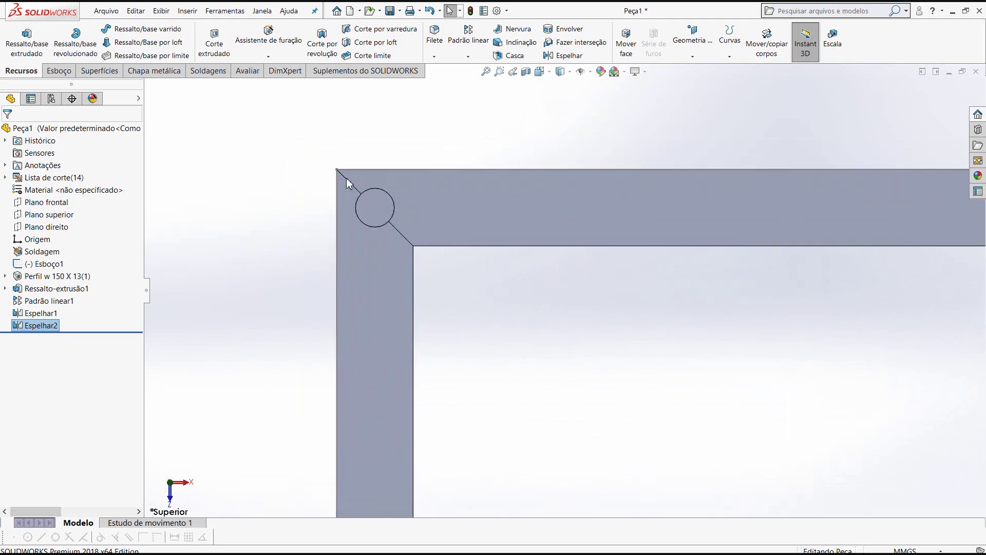
pyautogui.click(374, 211)
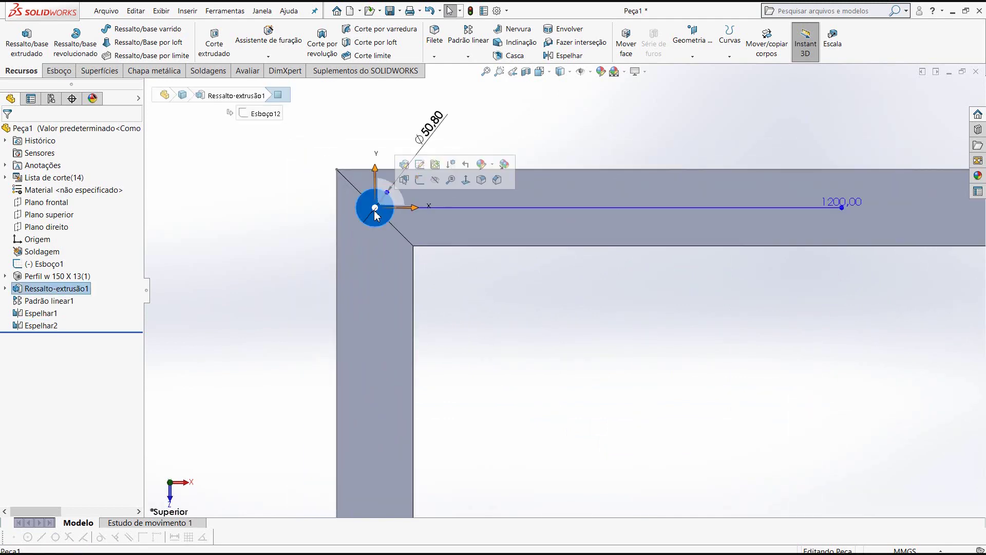
# - Begin a centre rectangle at the origin in a new sketch, then cancel it
pyautogui.click(65, 73)
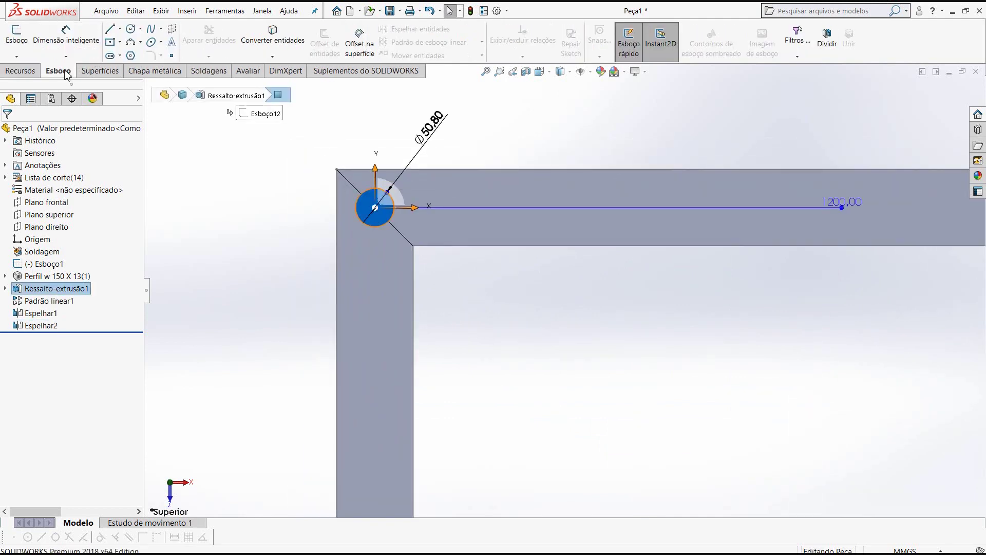
pyautogui.click(122, 43)
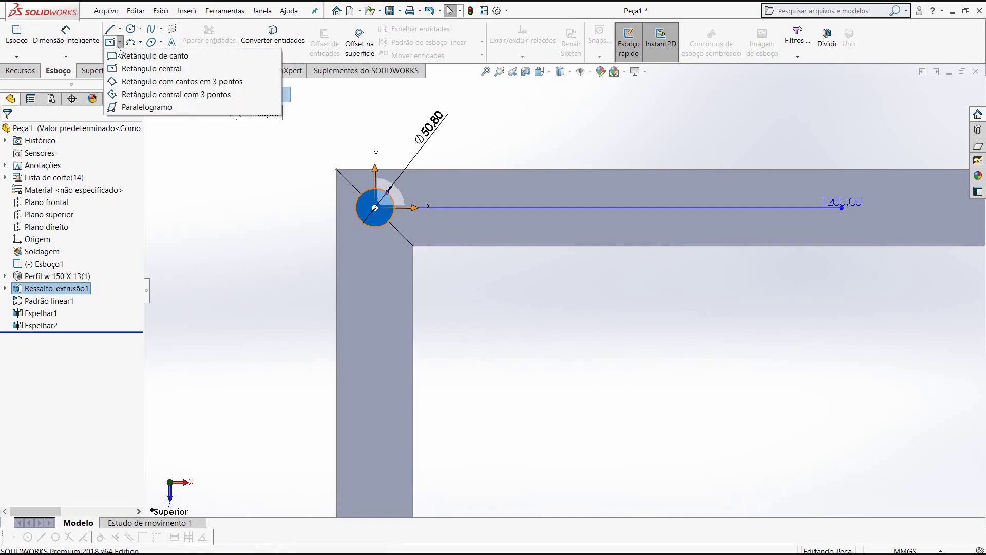
pyautogui.click(113, 69)
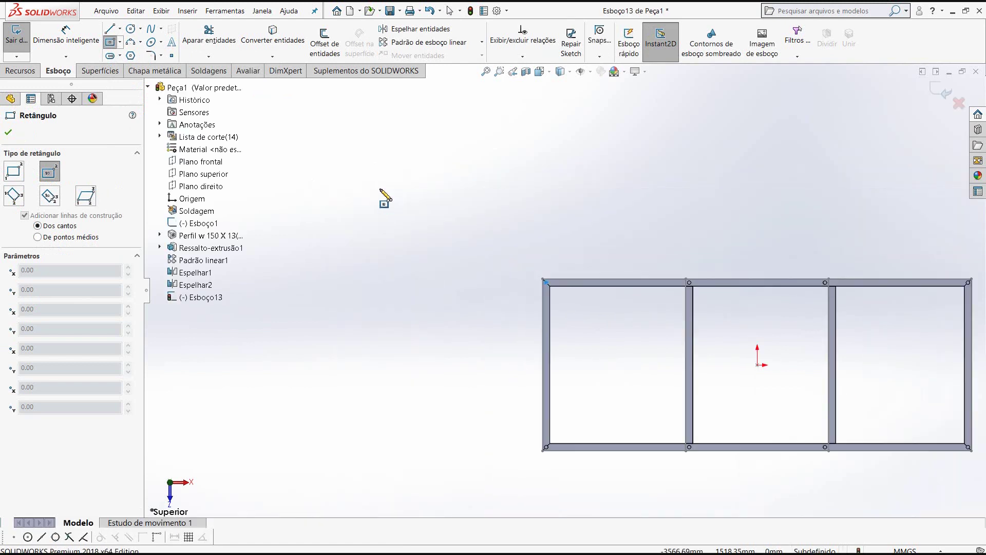
pyautogui.scroll(-3, 699, 344)
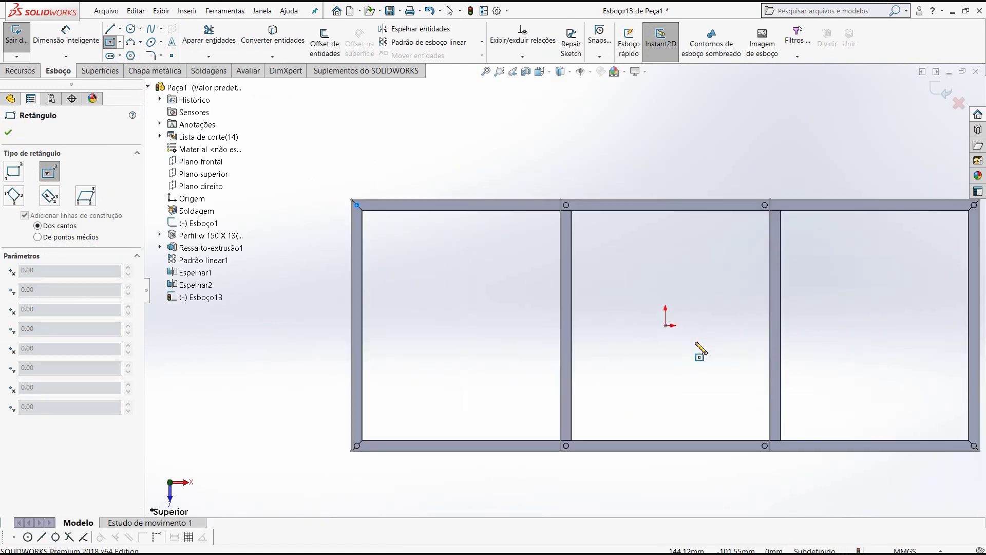
pyautogui.scroll(-3, 632, 323)
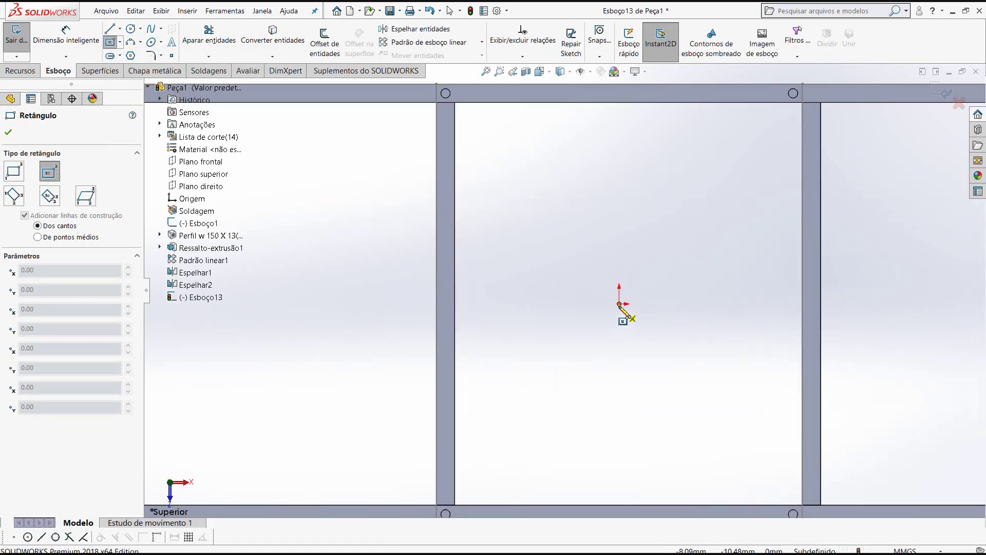
pyautogui.click(619, 304)
pyautogui.scroll(2, 660, 304)
pyautogui.scroll(2, 657, 304)
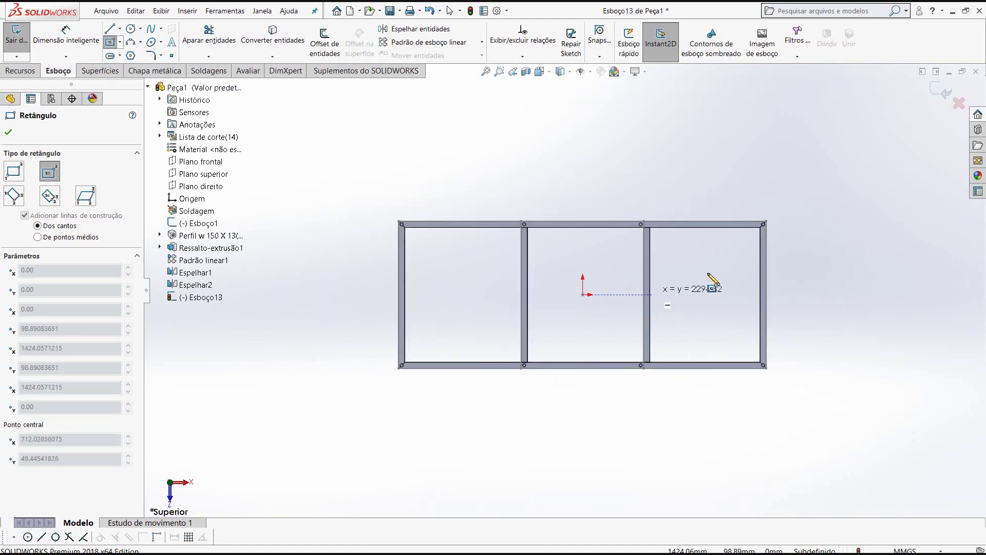
pyautogui.scroll(-2, 730, 267)
pyautogui.scroll(-1, 733, 268)
pyautogui.scroll(-1, 735, 227)
pyautogui.scroll(-1, 733, 227)
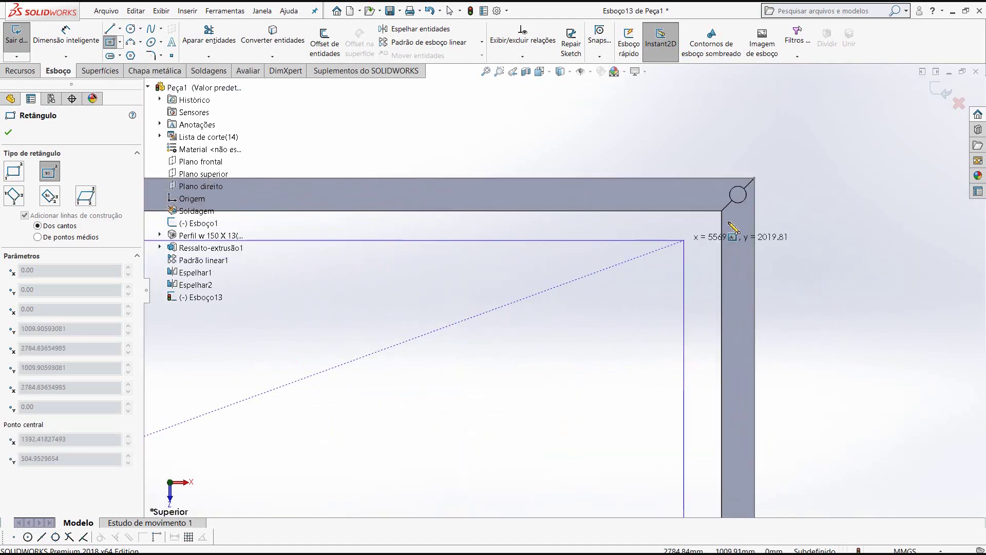
pyautogui.scroll(-2, 733, 218)
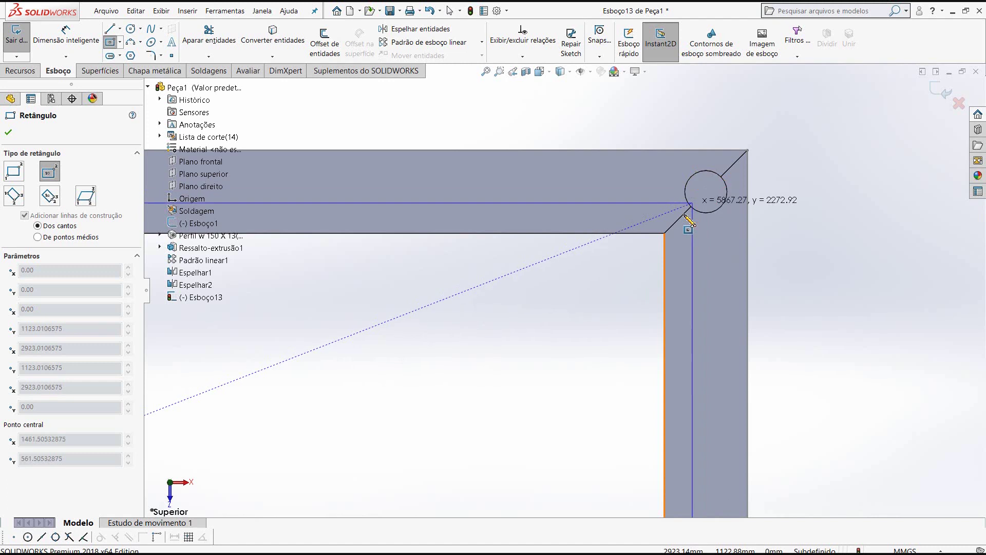
pyautogui.scroll(1, 683, 226)
pyautogui.scroll(1, 691, 227)
pyautogui.scroll(2, 692, 227)
pyautogui.scroll(1, 686, 236)
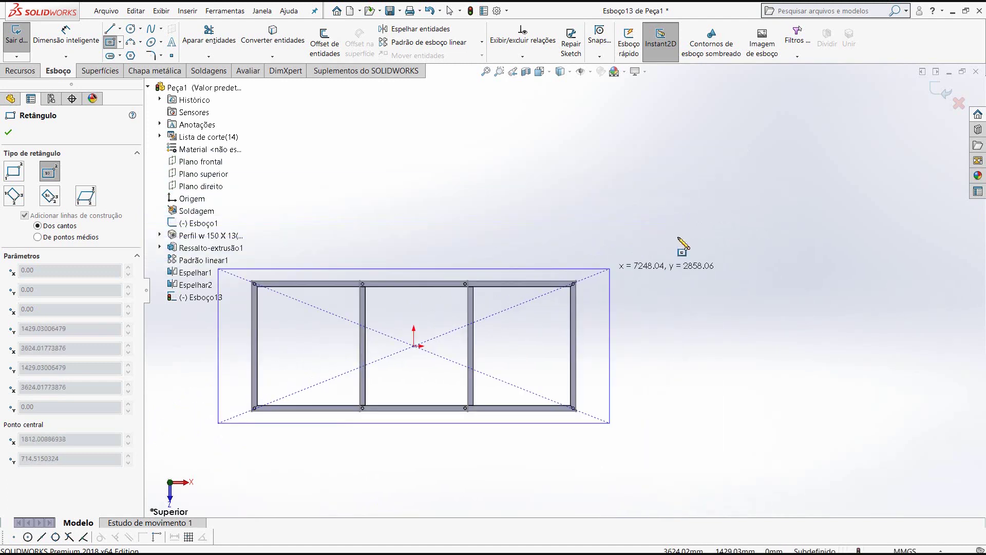
pyautogui.scroll(-2, 279, 308)
pyautogui.scroll(-1, 308, 288)
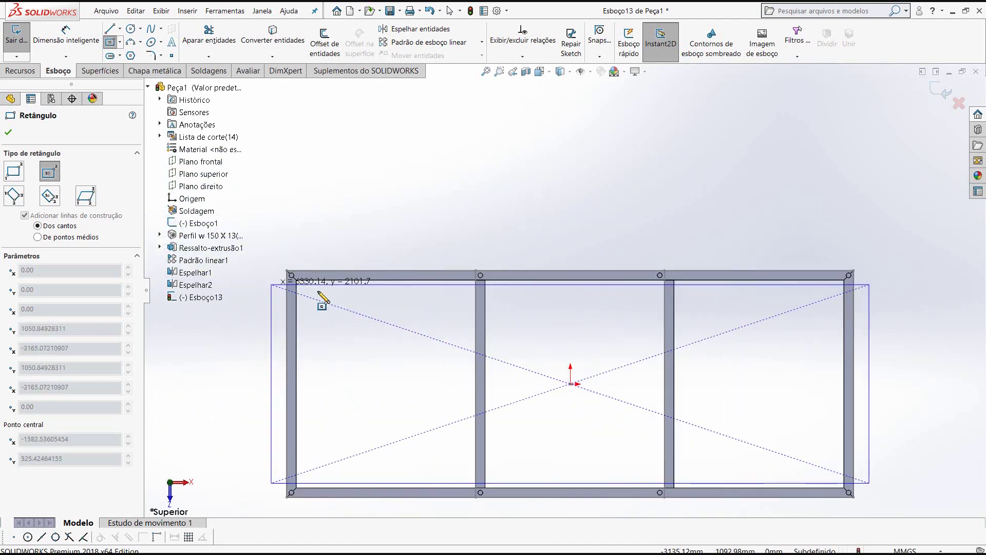
pyautogui.scroll(-2, 322, 292)
pyautogui.press('Escape')
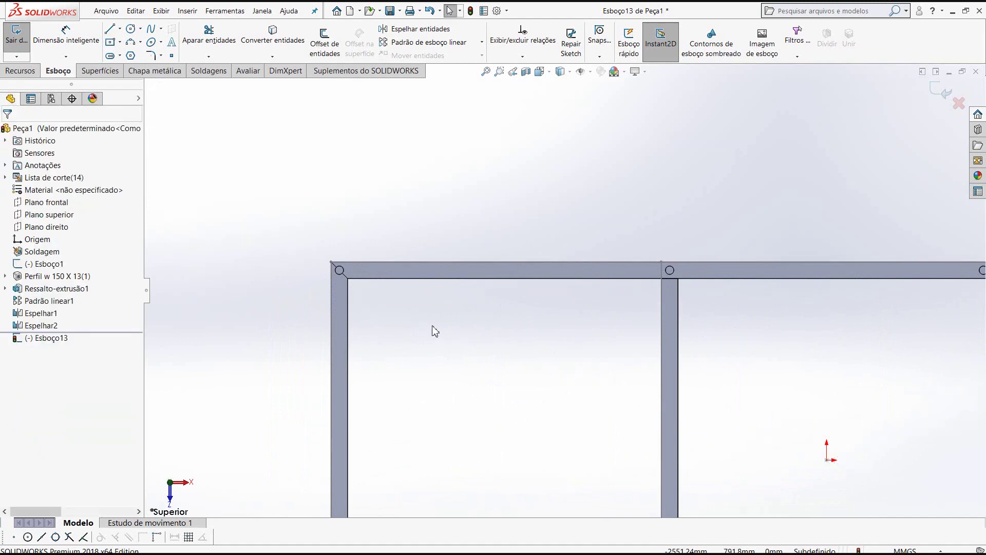
# - Select a column's top face and view the whole frame from Superior (top)
pyautogui.moveTo(456, 266); pyautogui.dragTo(453, 257, button='middle')
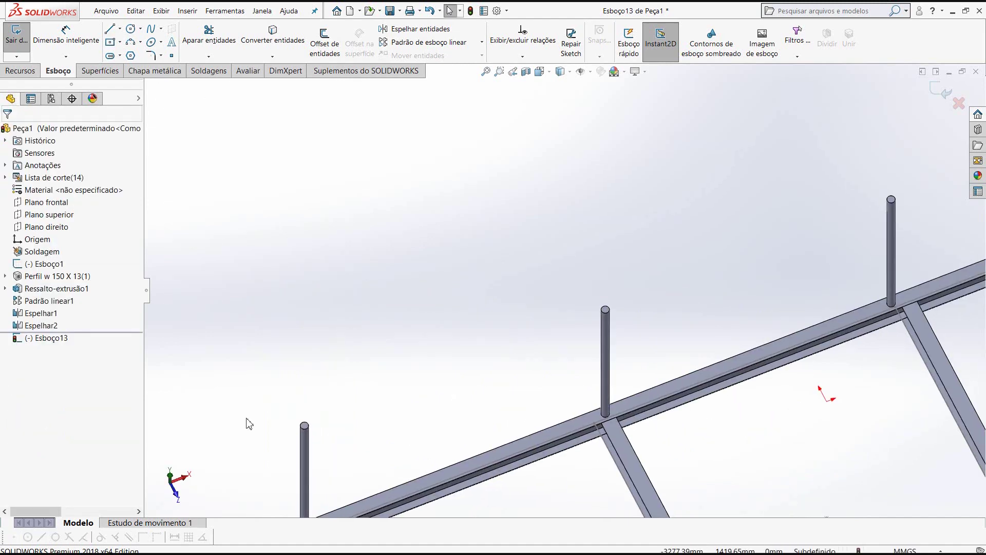
pyautogui.scroll(-4, 458, 451)
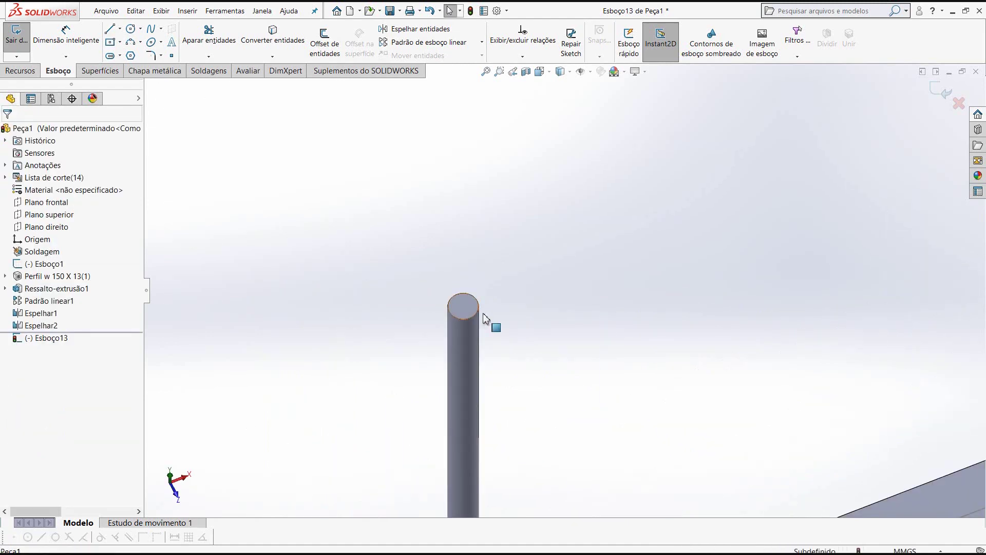
pyautogui.click(463, 307)
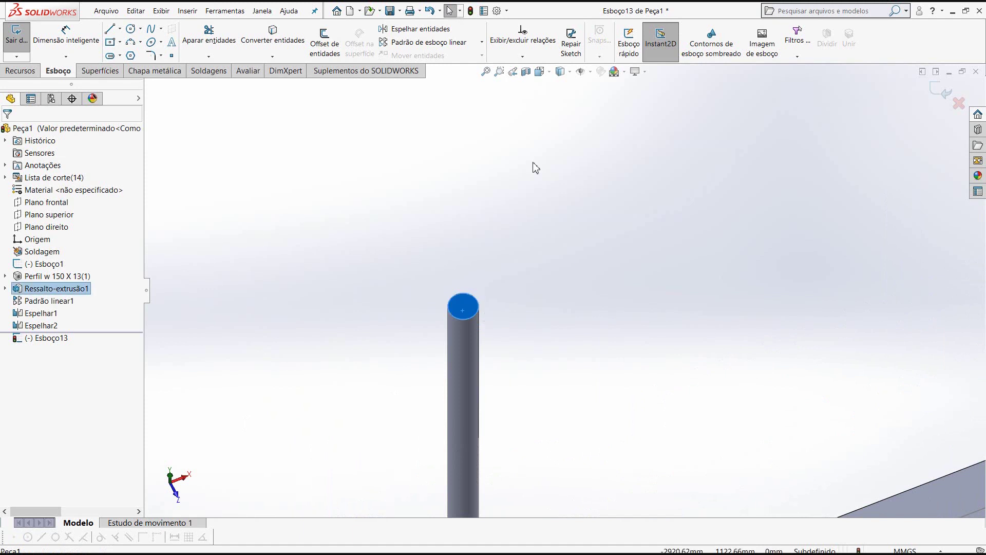
pyautogui.click(549, 75)
pyautogui.click(557, 101)
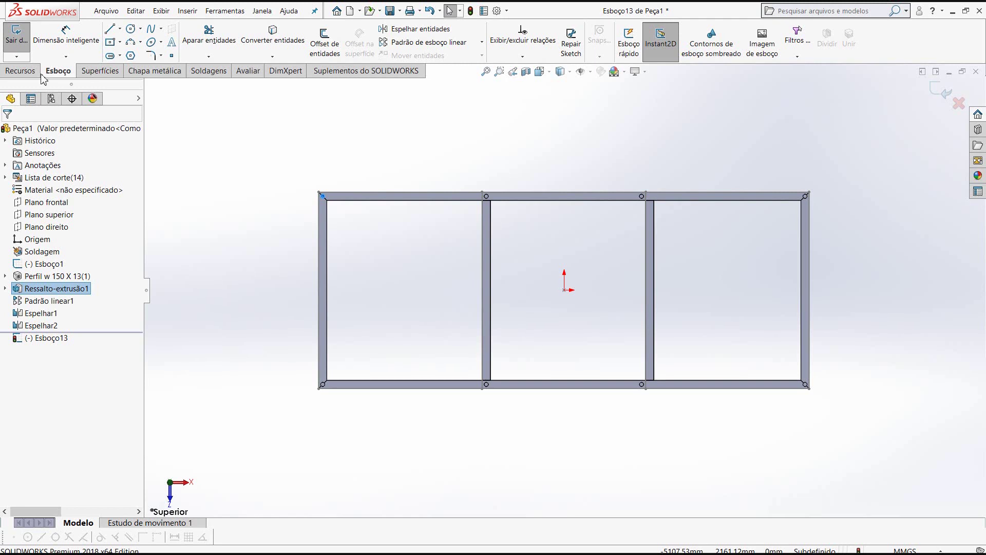
# - Anchor a centre rectangle at the origin and zoom in to the corner post
pyautogui.click(110, 42)
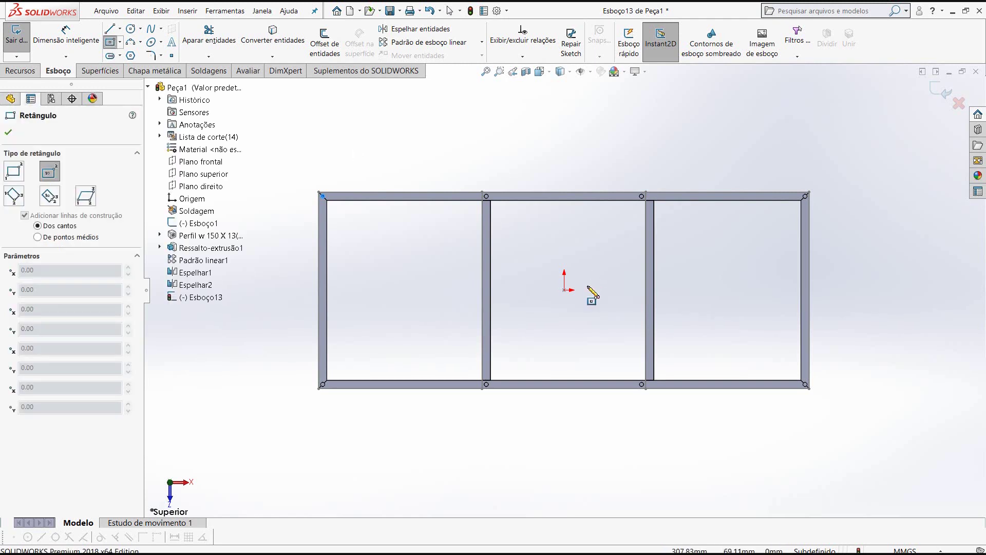
pyautogui.click(564, 290)
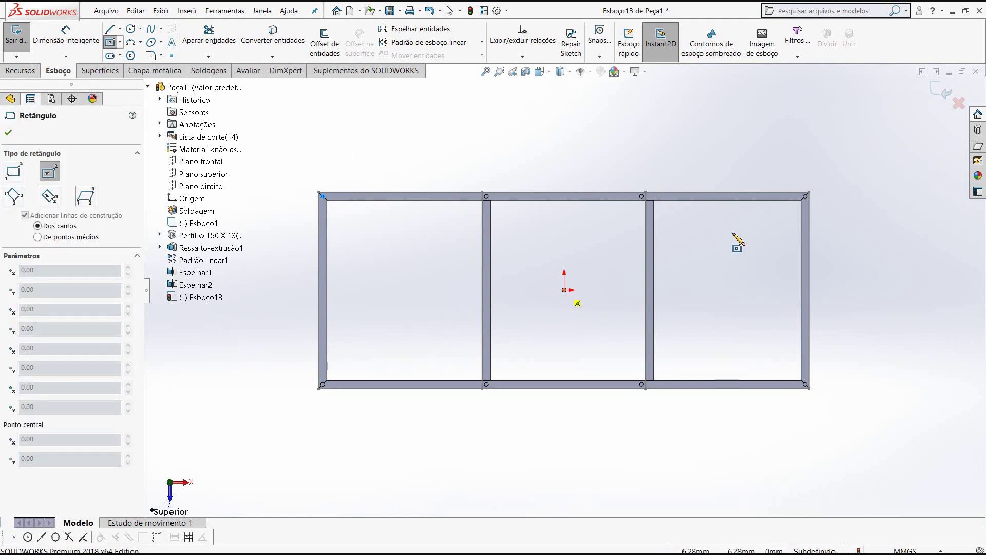
pyautogui.scroll(-3, 735, 242)
pyautogui.scroll(-3, 783, 221)
pyautogui.scroll(-2, 703, 222)
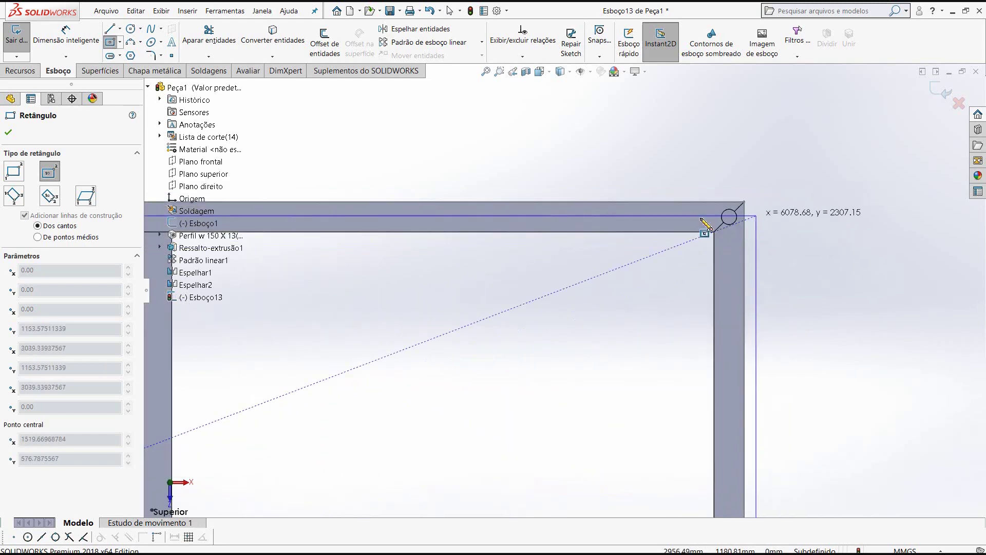
pyautogui.scroll(-1, 705, 225)
pyautogui.scroll(-1, 703, 225)
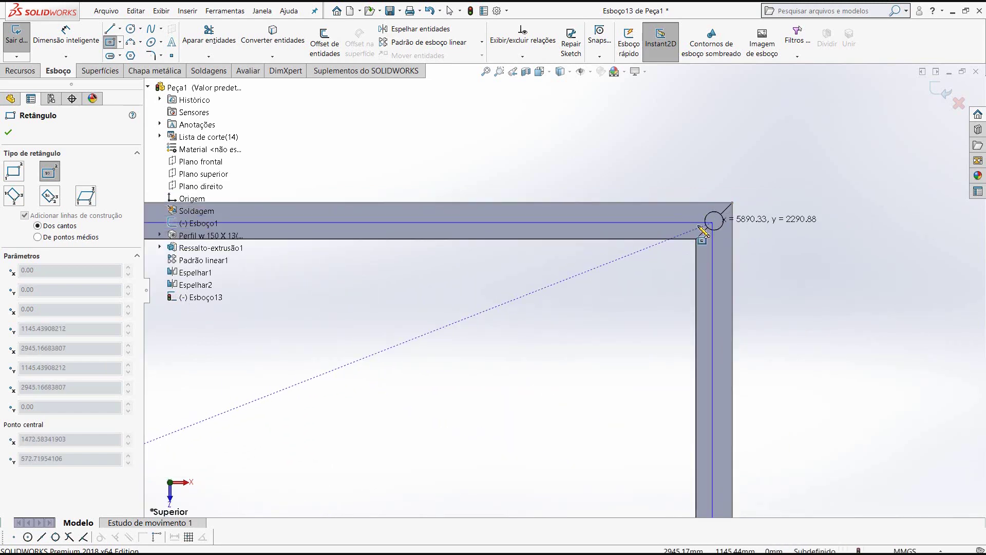
pyautogui.scroll(-1, 714, 220)
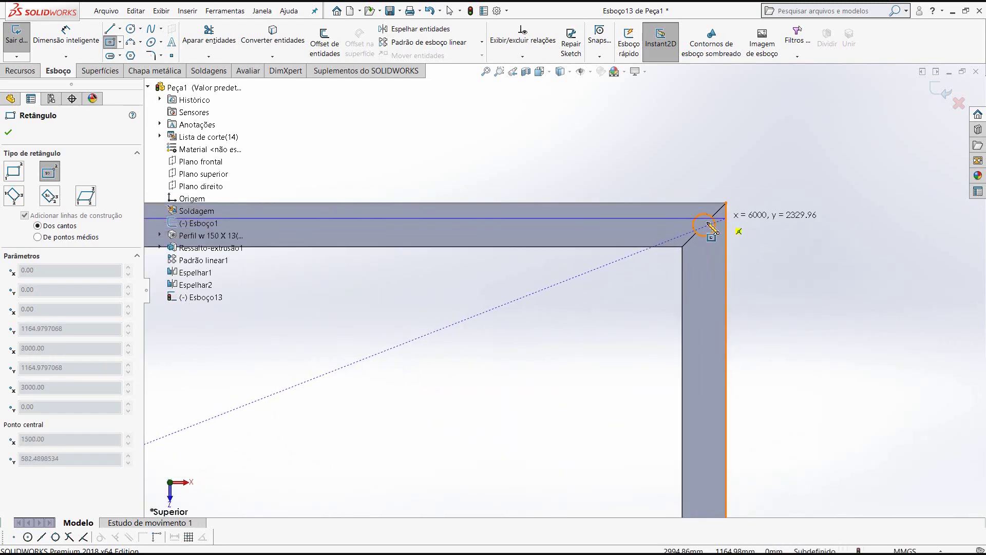
pyautogui.scroll(-1, 712, 217)
pyautogui.scroll(-1, 688, 226)
pyautogui.scroll(-1, 683, 228)
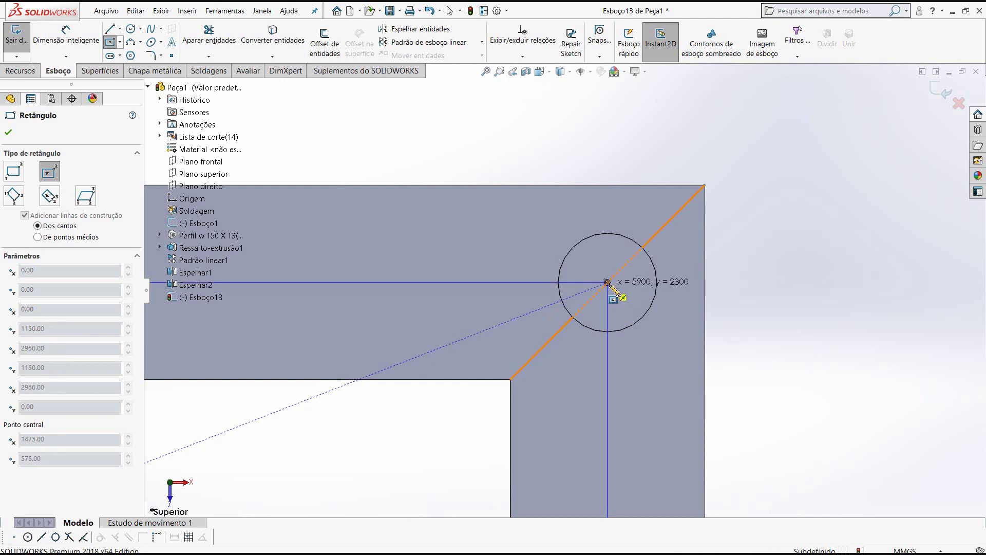
# - Place the rectangle corner on the corner post centre, making it 5900 by 2300
pyautogui.click(608, 284)
pyautogui.rightClick(612, 285)
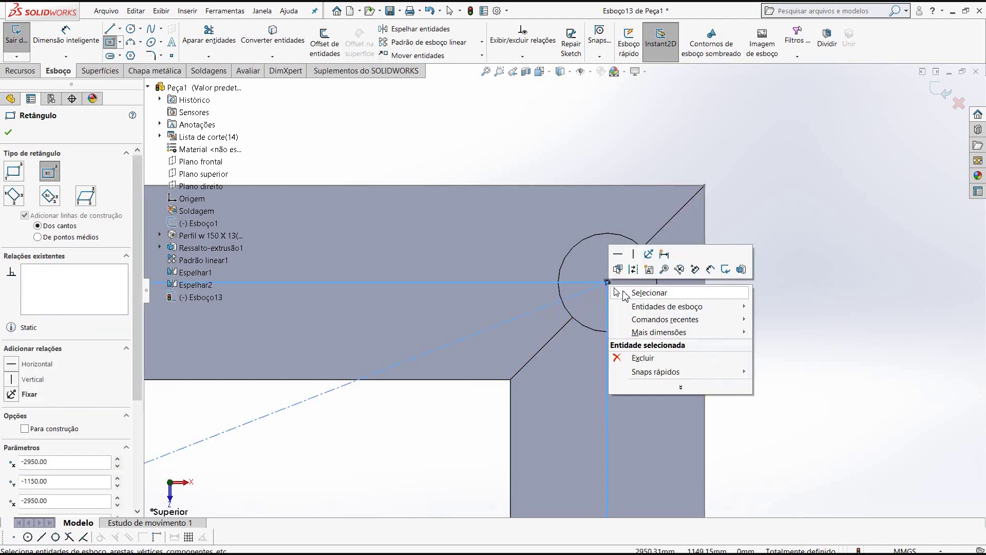
pyautogui.click(631, 292)
pyautogui.scroll(1, 621, 309)
pyautogui.scroll(1, 616, 309)
pyautogui.scroll(1, 605, 310)
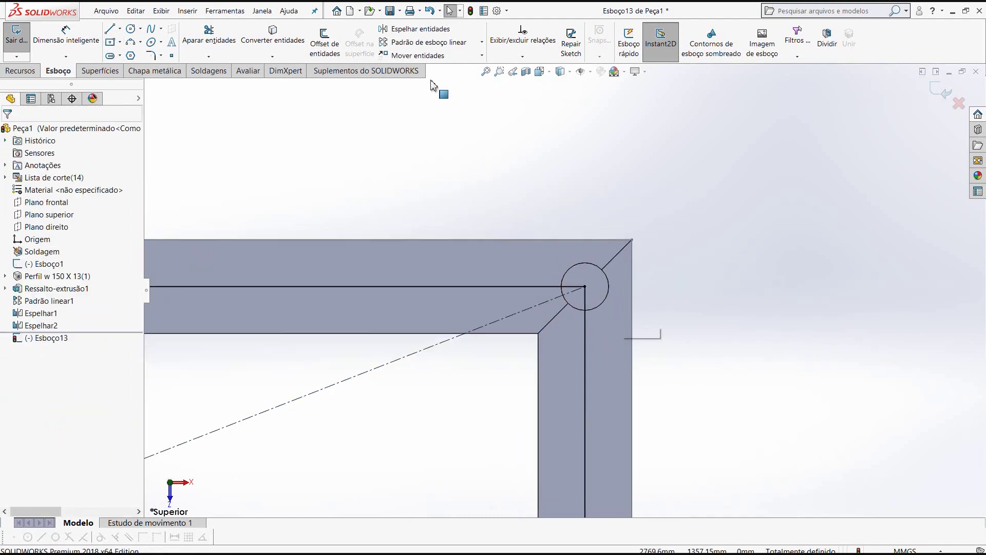
pyautogui.click(551, 72)
# - Switch to Isometric view and zoom to check the rectangle corners on the post tops
pyautogui.click(601, 104)
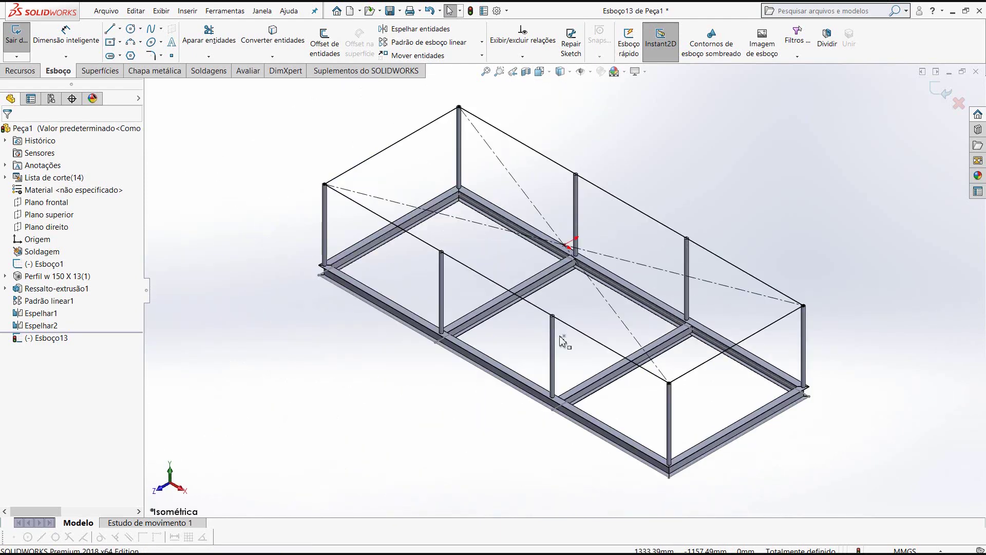
pyautogui.scroll(-3, 469, 137)
pyautogui.scroll(-2, 469, 138)
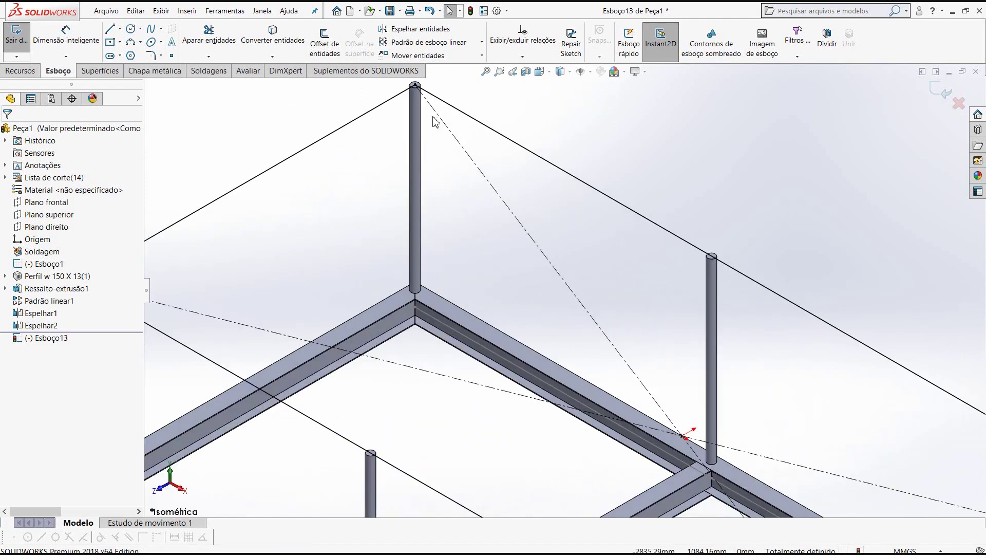
pyautogui.scroll(-3, 467, 138)
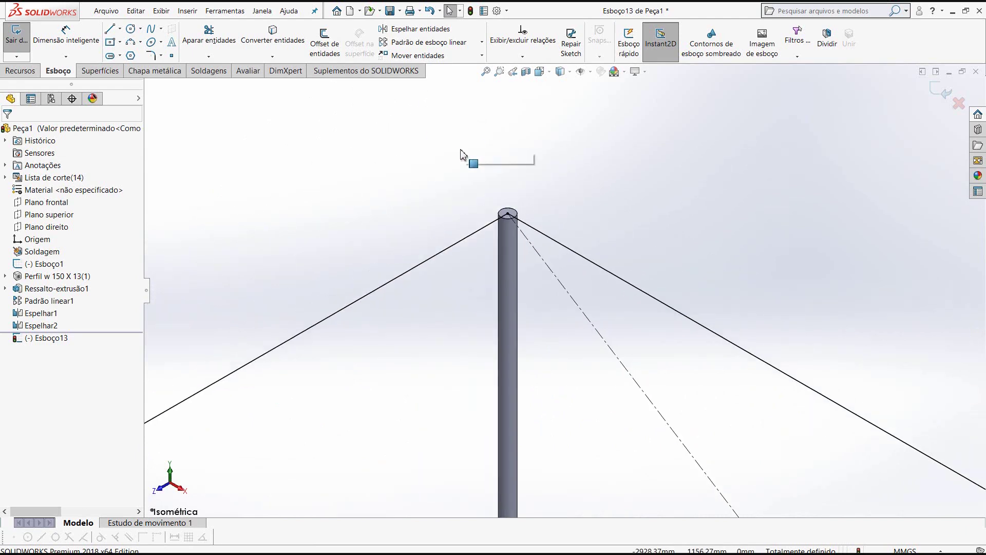
pyautogui.scroll(3, 487, 213)
pyautogui.scroll(1, 479, 202)
pyautogui.scroll(2, 562, 291)
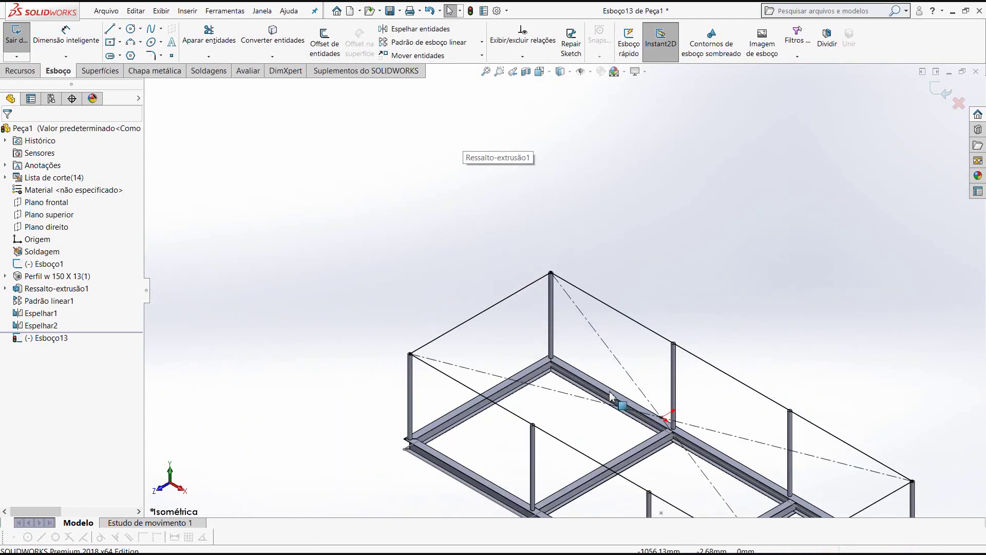
pyautogui.scroll(1, 717, 458)
pyautogui.scroll(1, 640, 287)
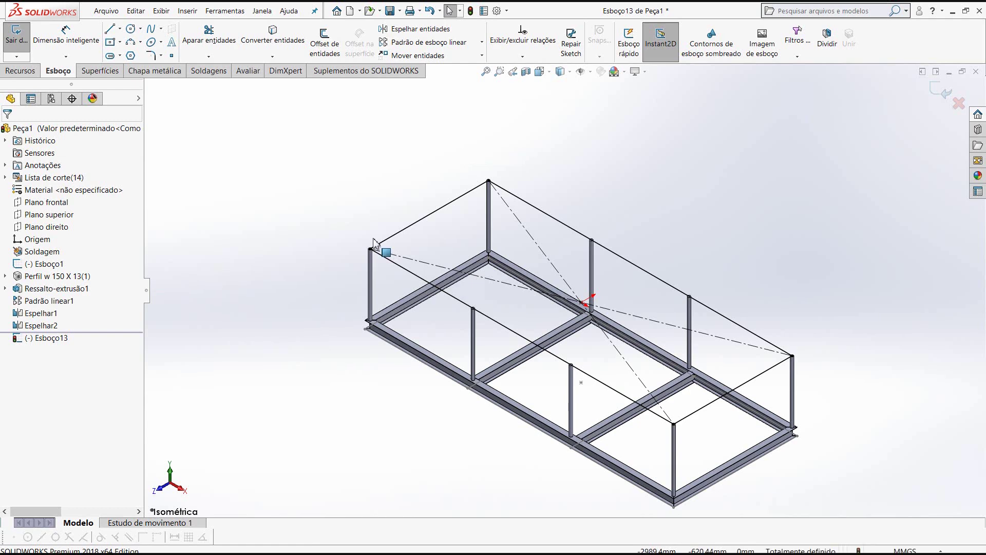
pyautogui.scroll(-3, 387, 252)
pyautogui.scroll(-2, 320, 279)
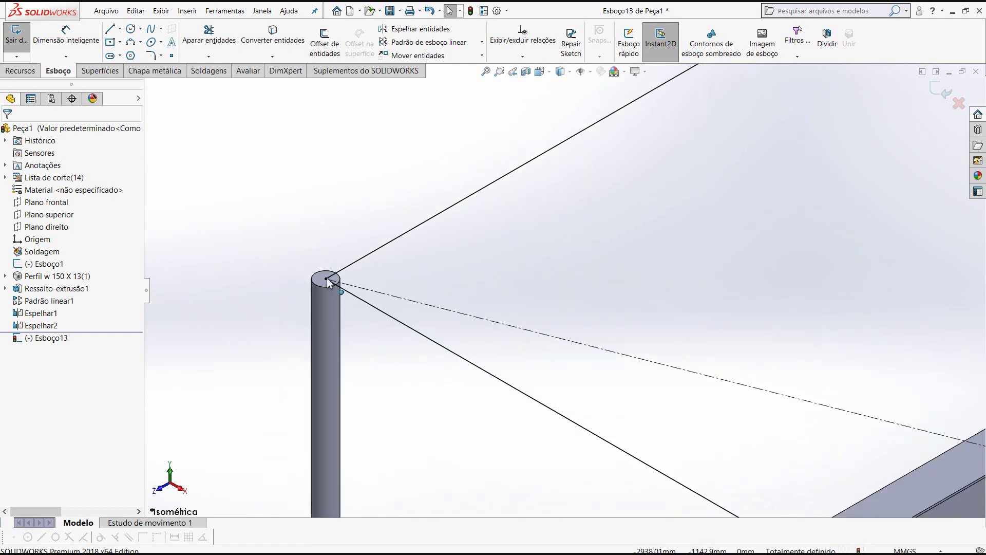
pyautogui.scroll(3, 421, 242)
pyautogui.scroll(3, 459, 220)
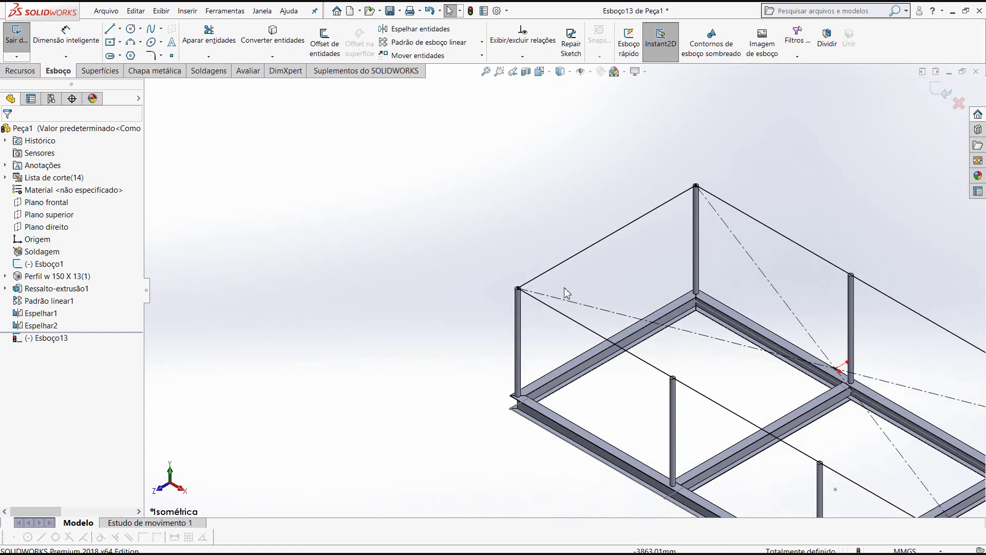
pyautogui.scroll(-2, 811, 386)
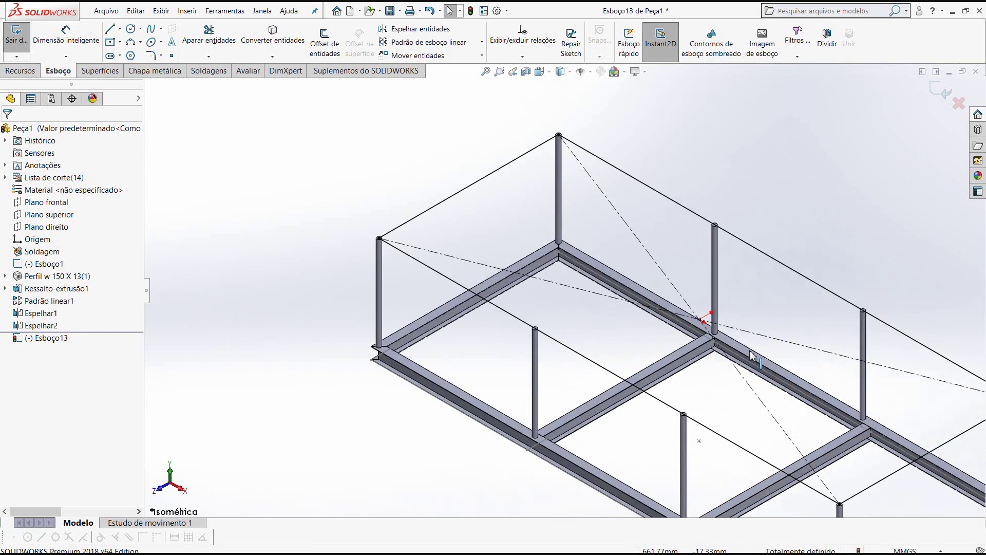
pyautogui.scroll(2, 752, 354)
pyautogui.scroll(-2, 735, 400)
pyautogui.scroll(3, 694, 360)
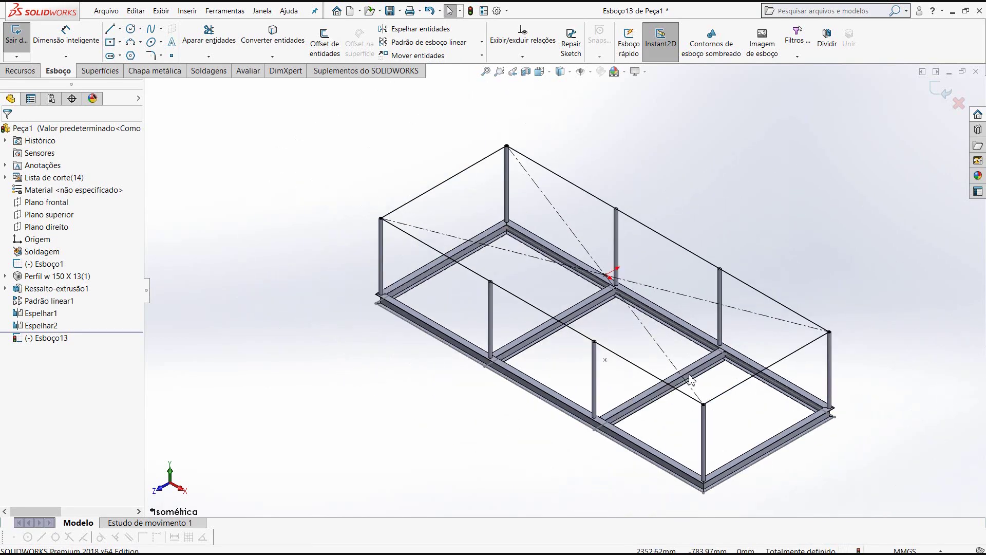
pyautogui.scroll(-1, 654, 316)
pyautogui.scroll(1, 654, 315)
pyautogui.scroll(-1, 591, 216)
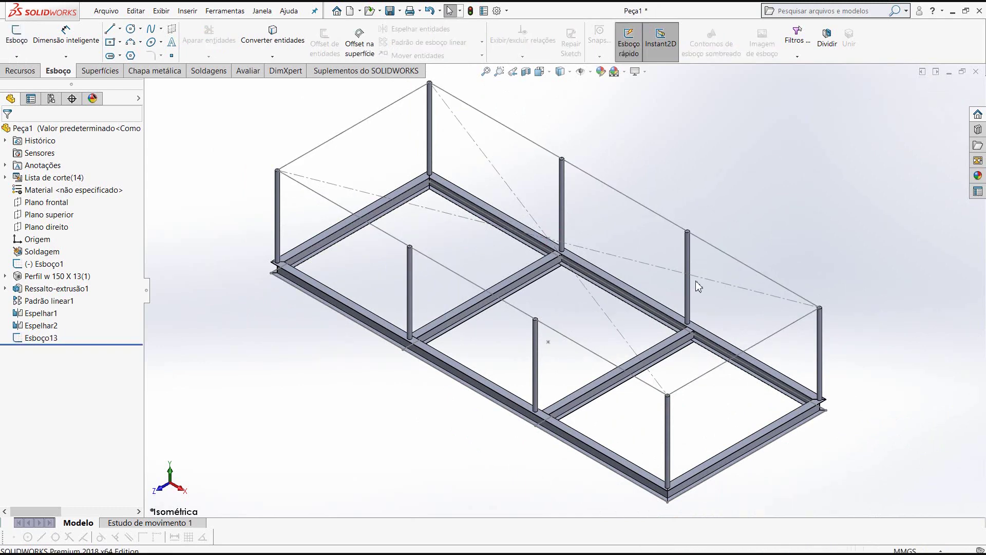
# - Reopen Esboço13, delete both diagonal construction lines, and exit the sketch
pyautogui.moveTo(681, 303)
pyautogui.mouseDown(button='middle')
pyautogui.moveTo(669, 226)
pyautogui.moveTo(700, 226)
pyautogui.moveTo(713, 273)
pyautogui.moveTo(636, 276)
pyautogui.moveTo(657, 219)
pyautogui.moveTo(700, 319)
pyautogui.moveTo(516, 174)
pyautogui.mouseUp(button='middle')
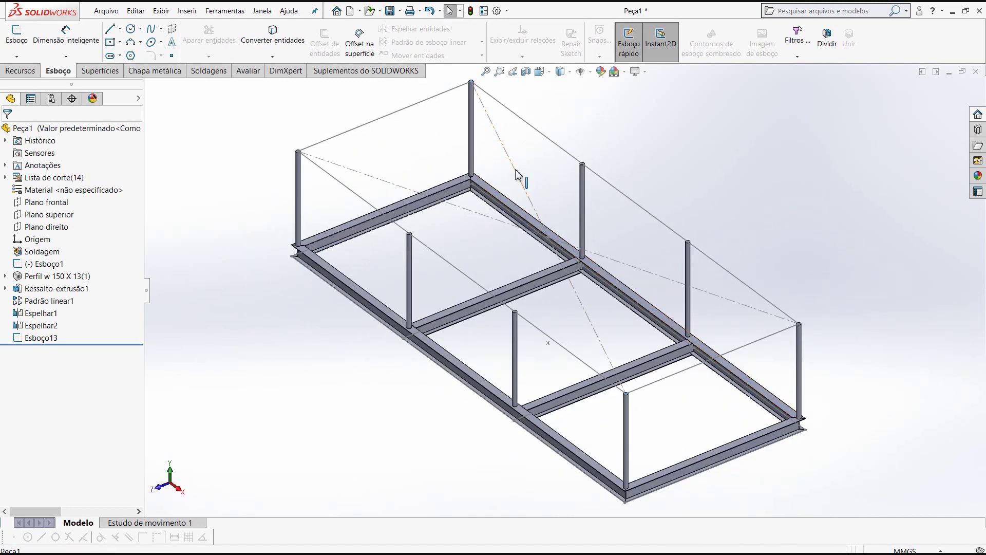
pyautogui.rightClick(516, 174)
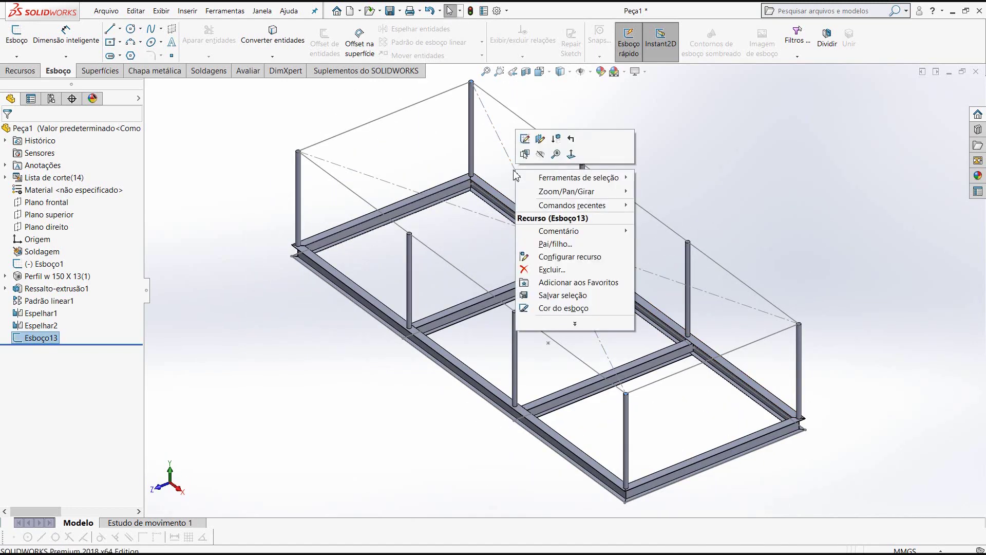
pyautogui.click(525, 139)
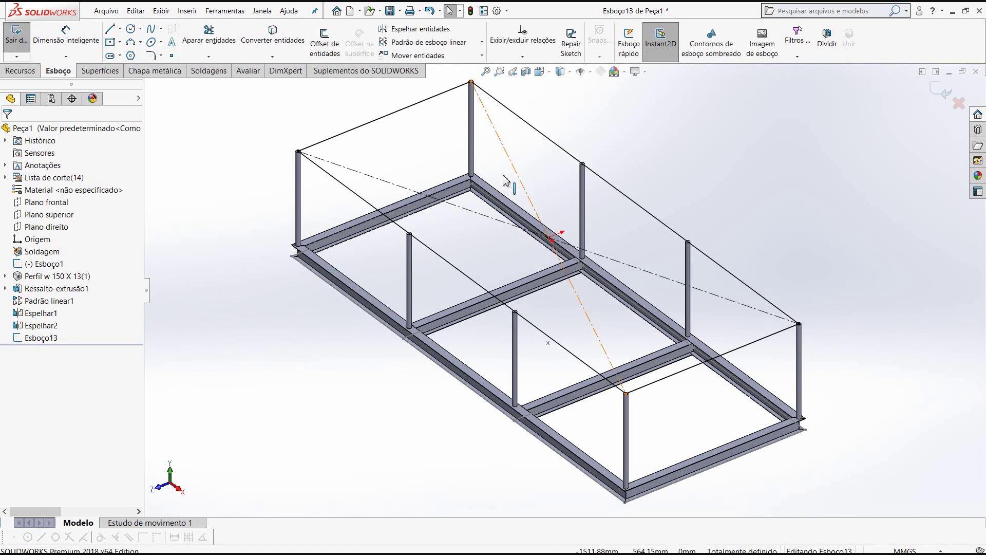
pyautogui.press('Delete')
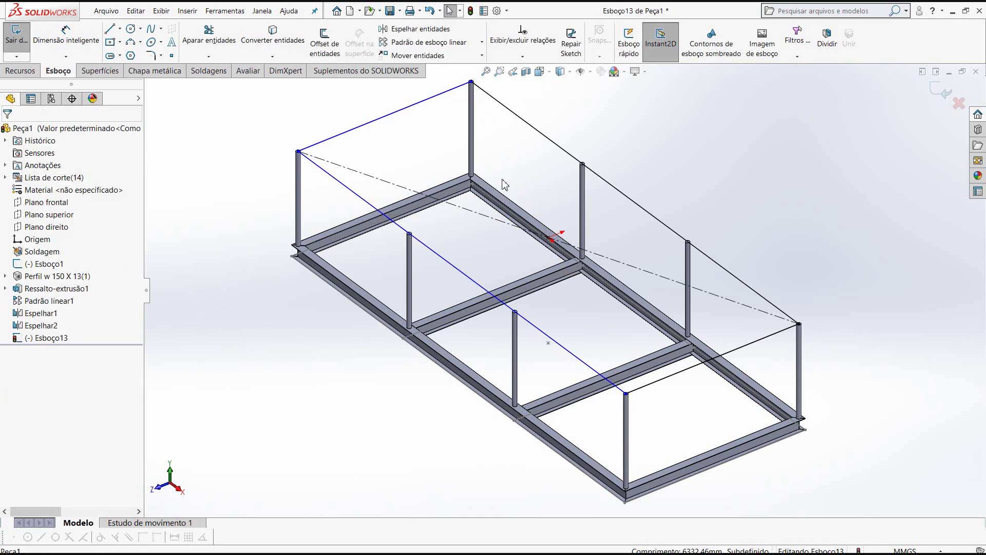
pyautogui.click(389, 182)
pyautogui.press('Delete')
pyautogui.click(942, 98)
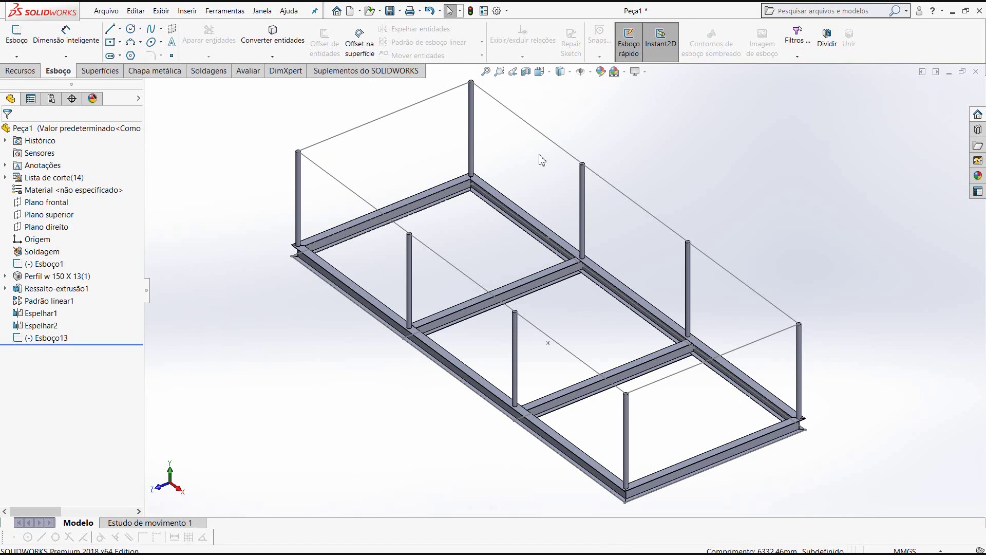
# - Show the Frontal view zoomed onto the left post top, cancelling a started sketch
pyautogui.click(551, 78)
pyautogui.click(569, 144)
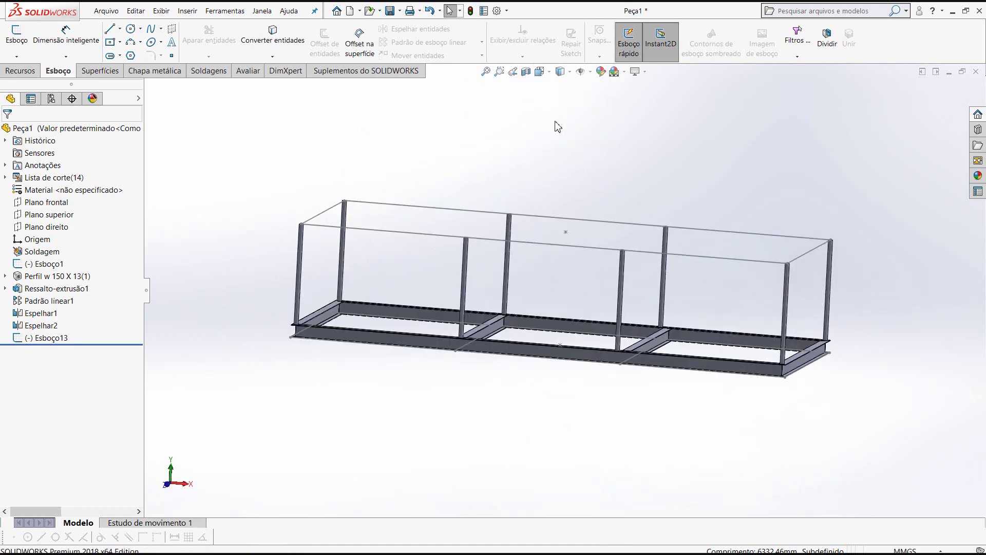
pyautogui.scroll(-2, 364, 254)
pyautogui.scroll(-2, 376, 234)
pyautogui.scroll(-2, 429, 236)
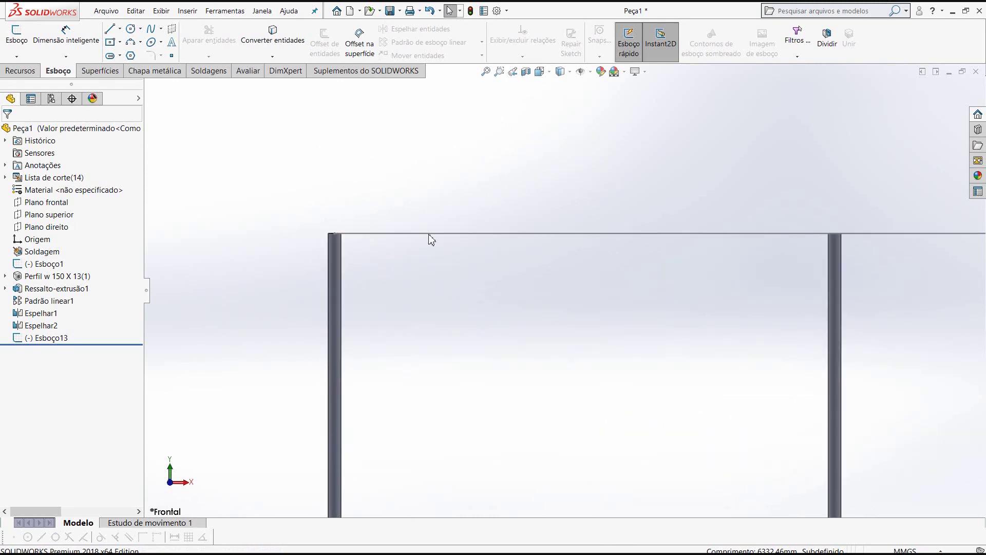
pyautogui.scroll(-2, 434, 242)
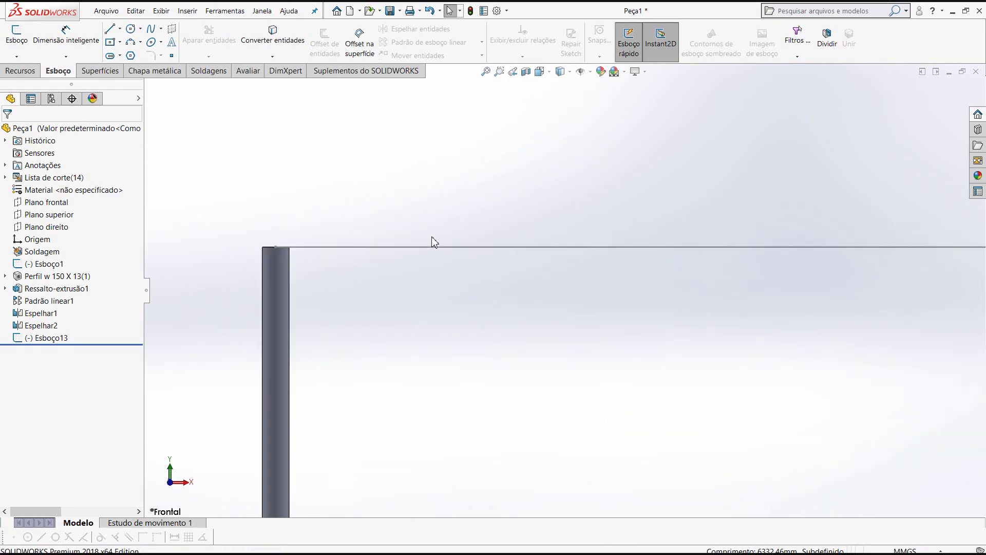
pyautogui.scroll(-1, 303, 185)
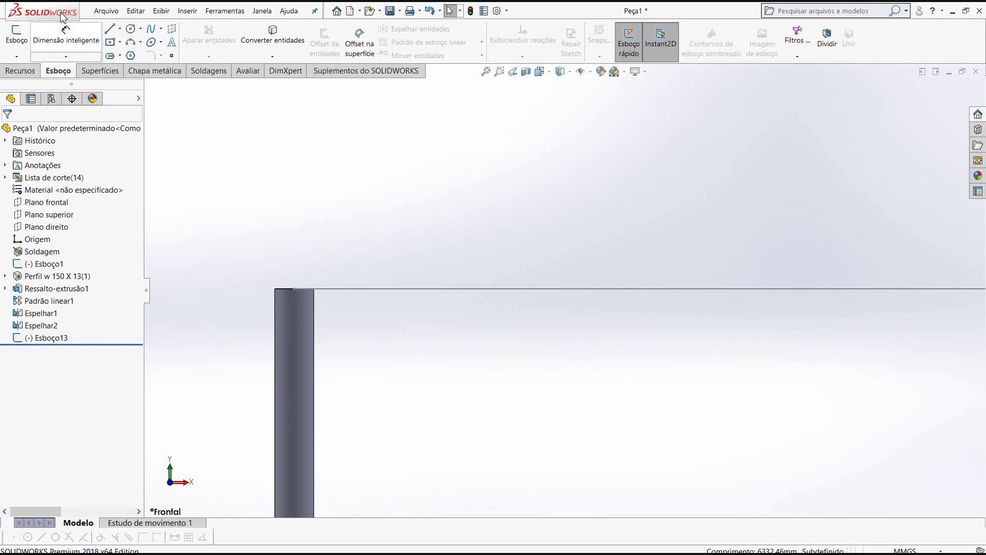
pyautogui.click(130, 28)
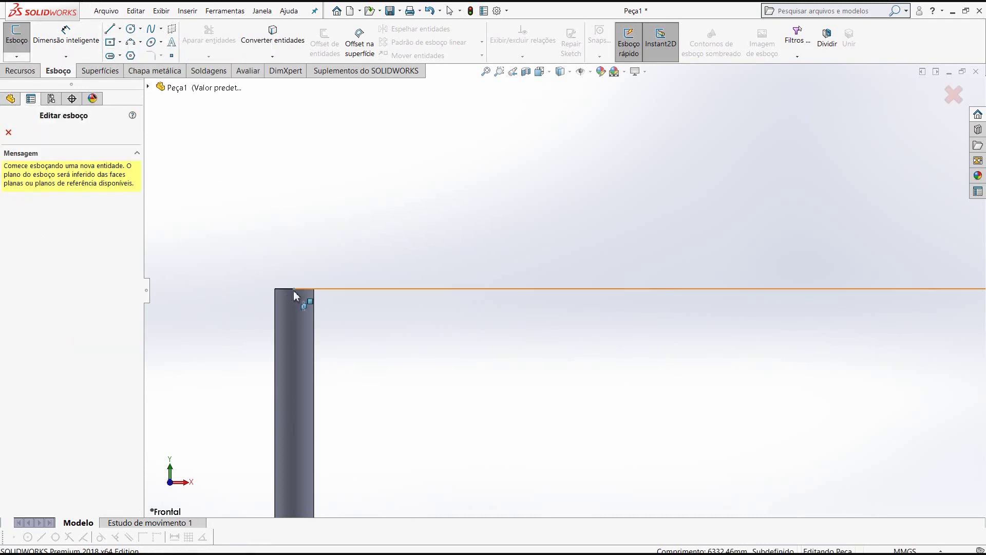
pyautogui.click(10, 133)
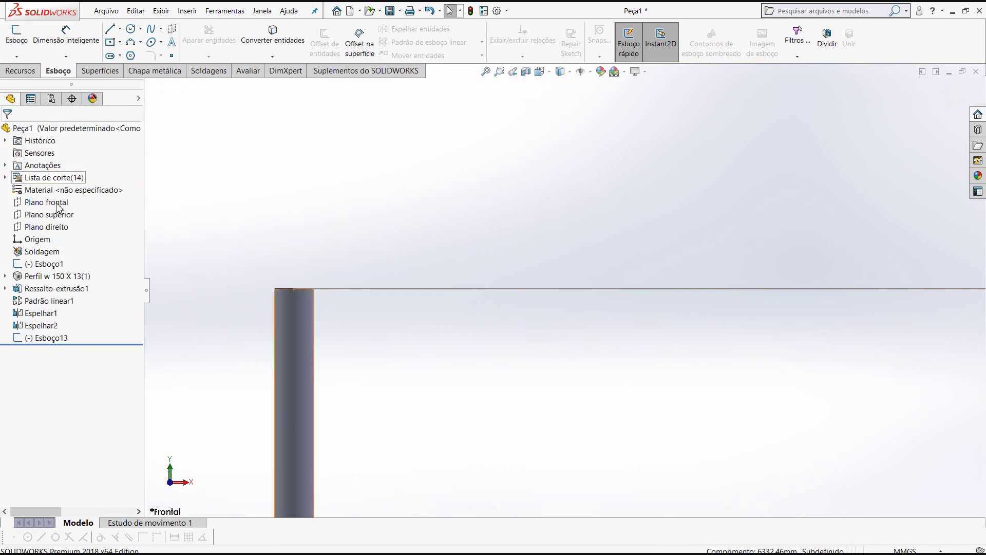
# - Select Plano frontal and turn the view normal to the sketch plane
pyautogui.click(49, 227)
pyautogui.hotkey('ctrl', '8')
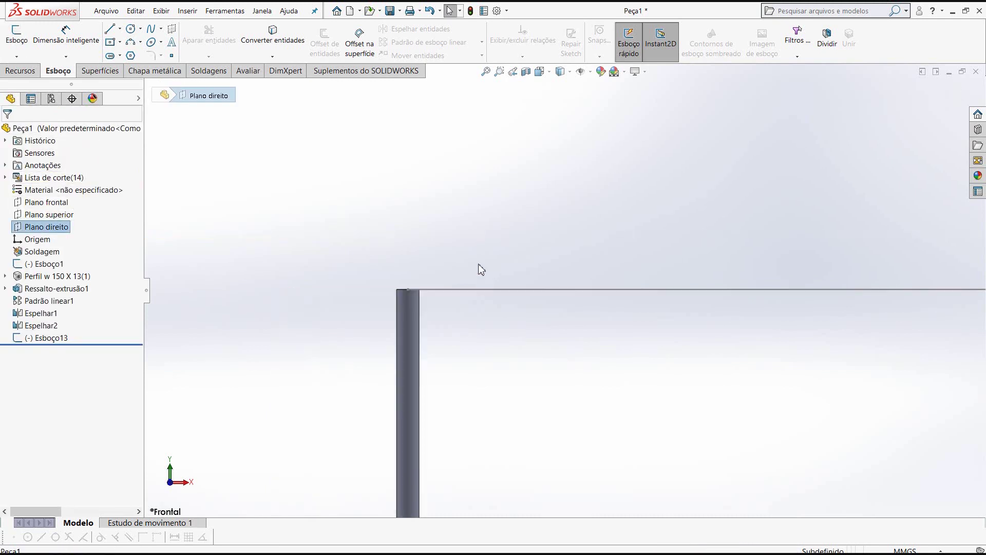
pyautogui.scroll(5, 486, 267)
pyautogui.scroll(3, 755, 307)
pyautogui.scroll(-2, 335, 234)
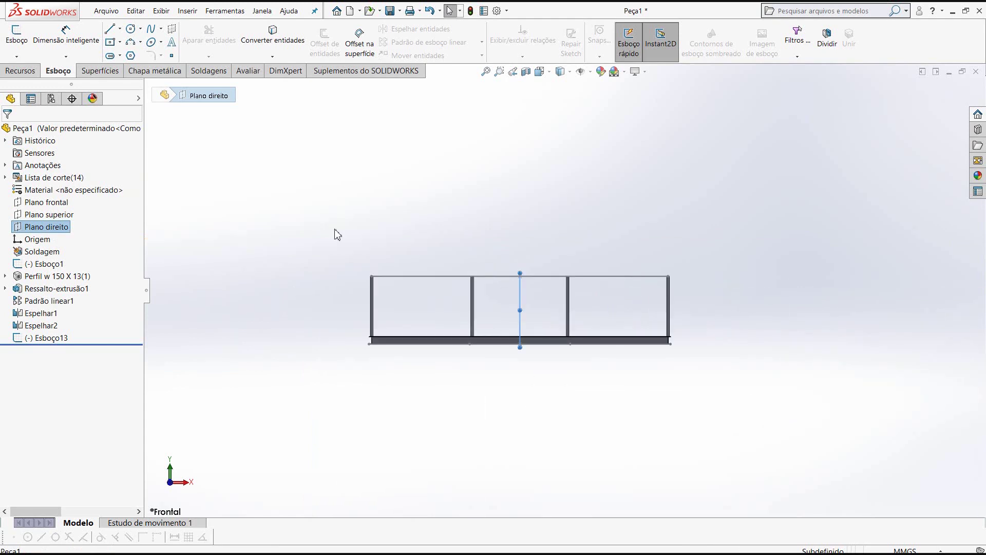
pyautogui.scroll(-2, 913, 409)
pyautogui.scroll(-2, 913, 409)
pyautogui.scroll(2, 559, 297)
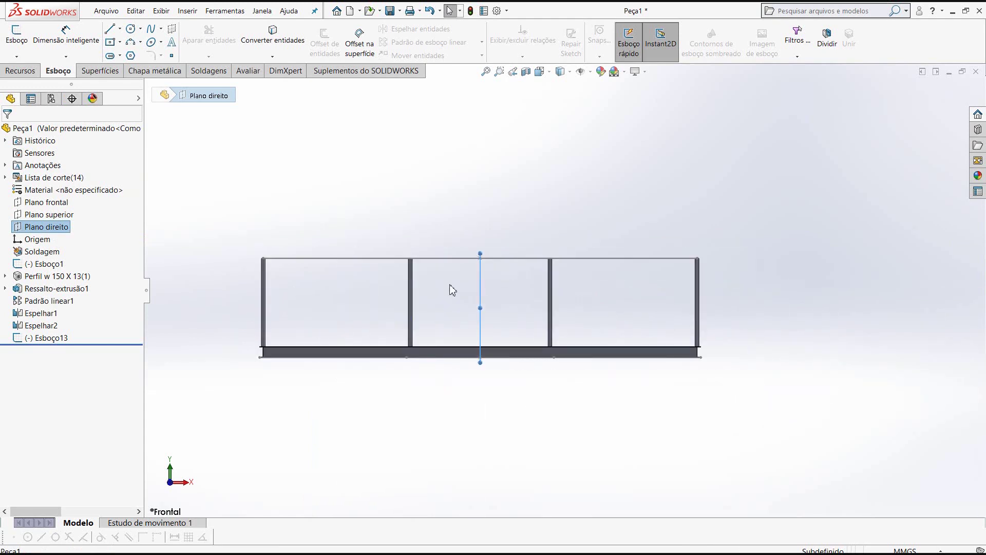
pyautogui.scroll(-1, 410, 302)
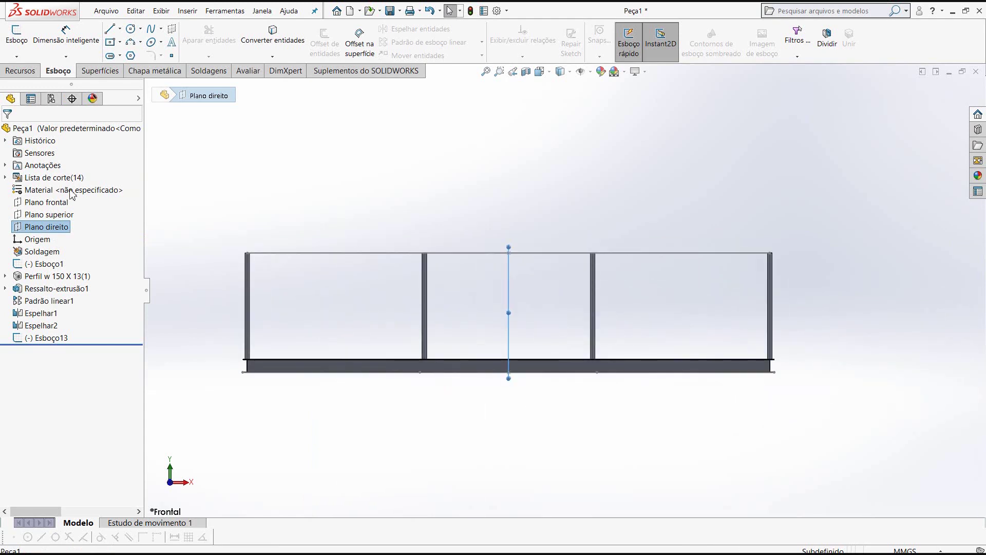
pyautogui.click(43, 204)
pyautogui.scroll(-3, 257, 257)
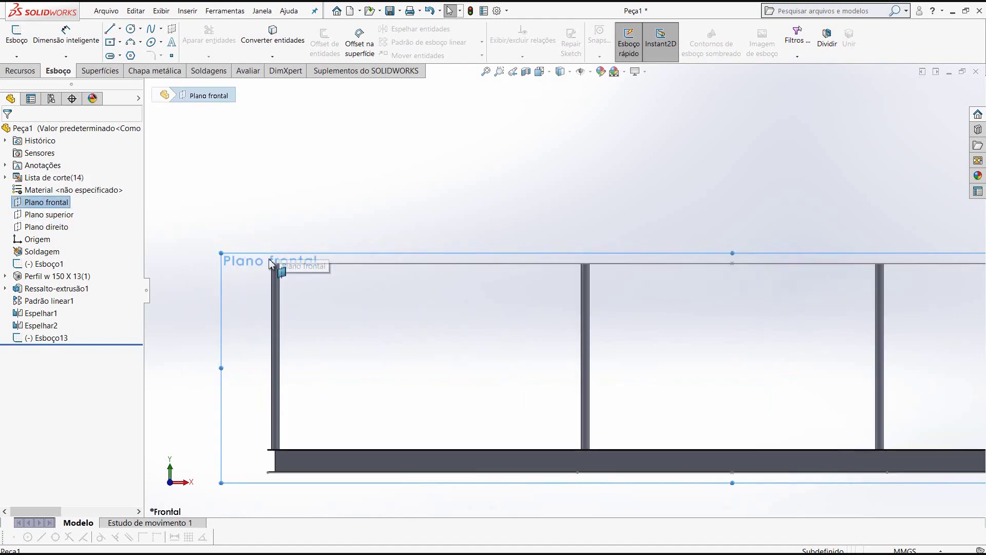
pyautogui.scroll(-2, 308, 278)
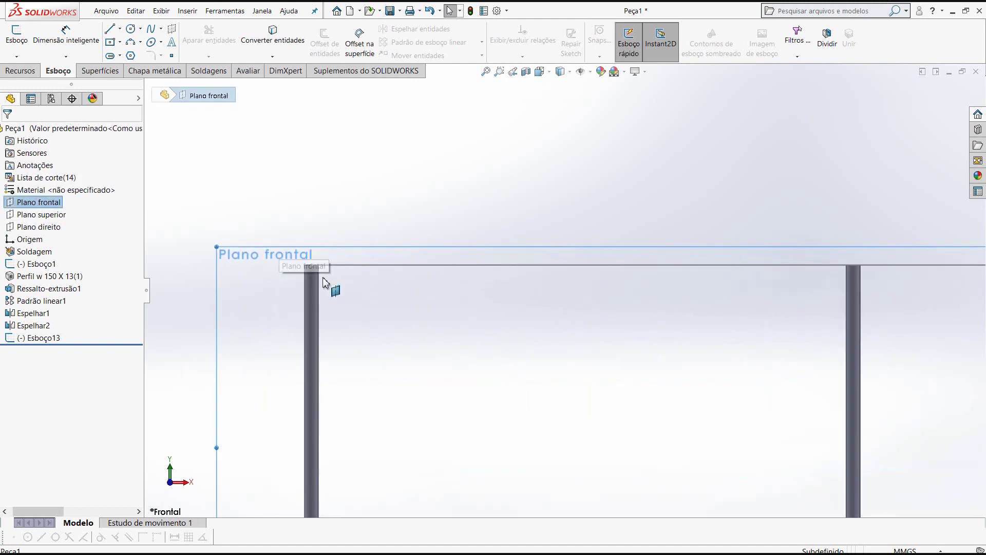
# - Draw a 25.40 mm radius circle centred on the left post's top corner
pyautogui.click(131, 29)
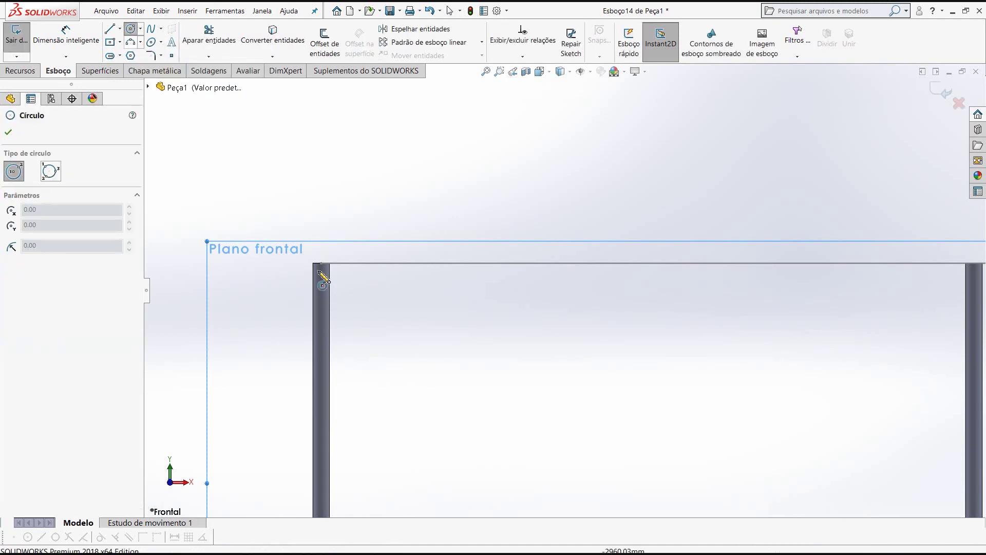
pyautogui.scroll(-1, 322, 278)
pyautogui.scroll(-1, 329, 280)
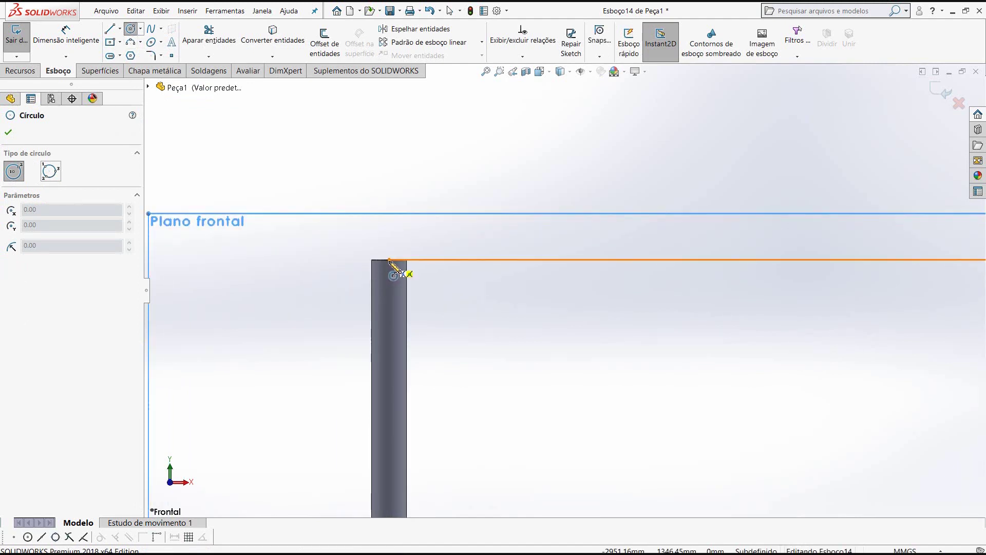
pyautogui.click(389, 261)
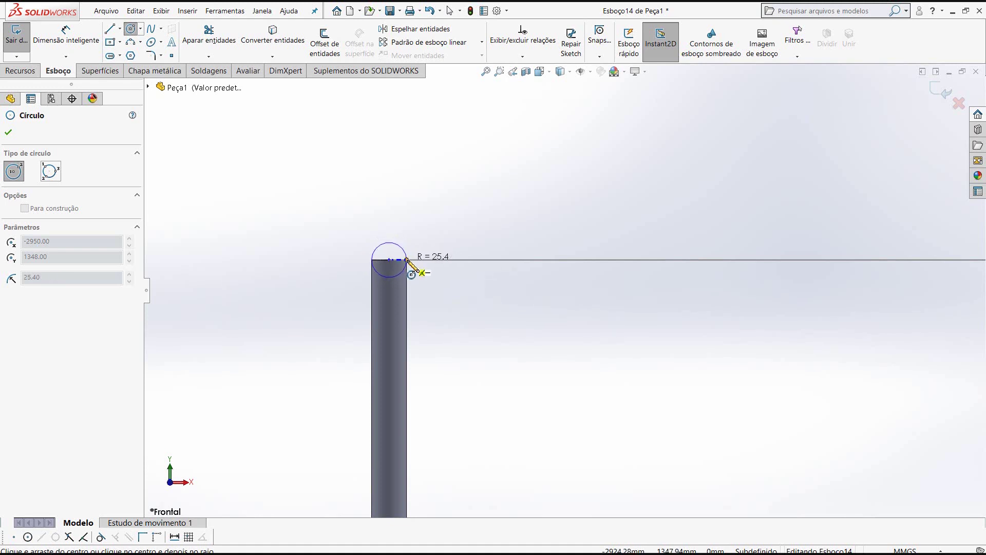
pyautogui.click(406, 259)
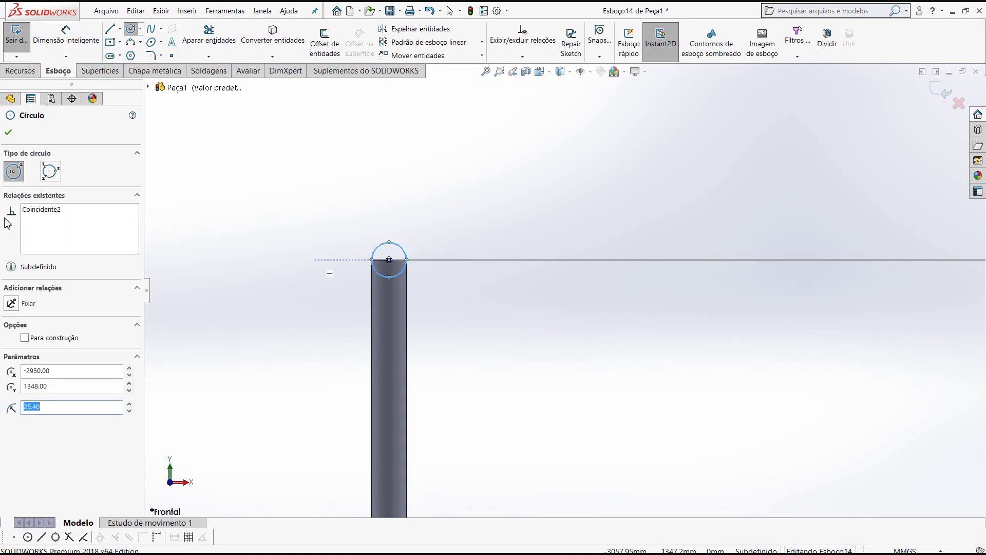
pyautogui.click(8, 133)
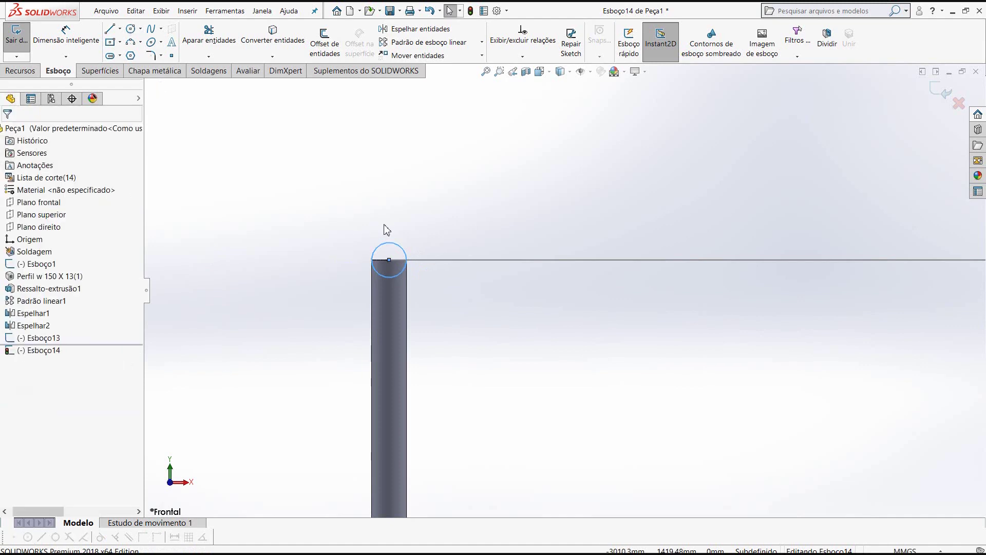
pyautogui.scroll(3, 591, 240)
# - Close Esboço14, orbit and zoom to see the whole frame in 3D, and show Recursos
pyautogui.moveTo(595, 220)
pyautogui.mouseDown(button='middle')
pyautogui.moveTo(563, 253)
pyautogui.moveTo(585, 277)
pyautogui.moveTo(690, 170)
pyautogui.mouseUp(button='middle')
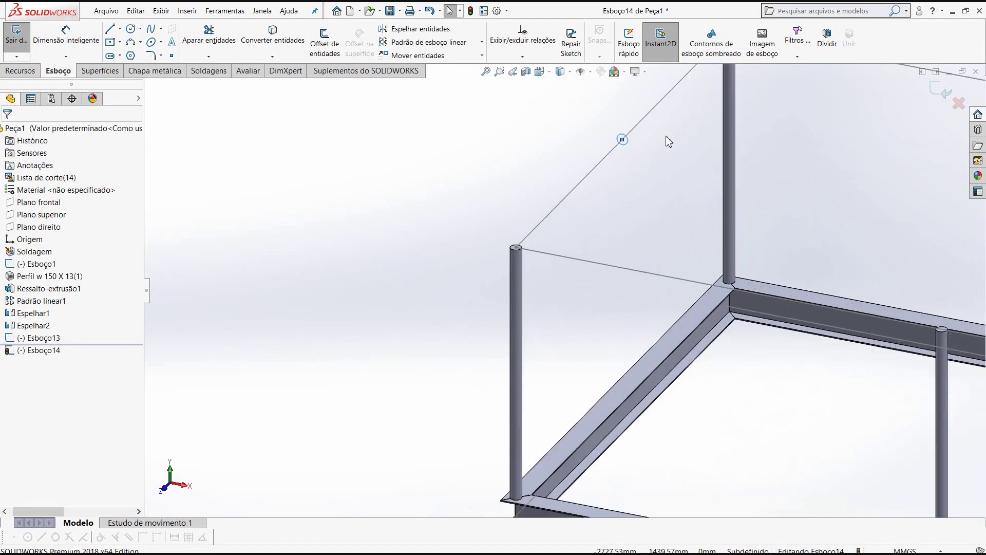
pyautogui.scroll(3, 663, 142)
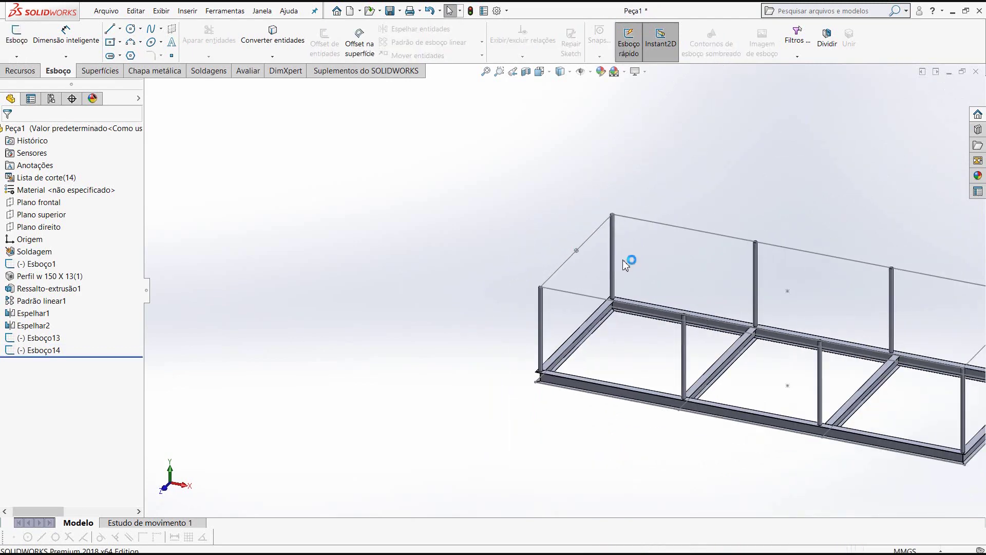
pyautogui.scroll(2, 706, 286)
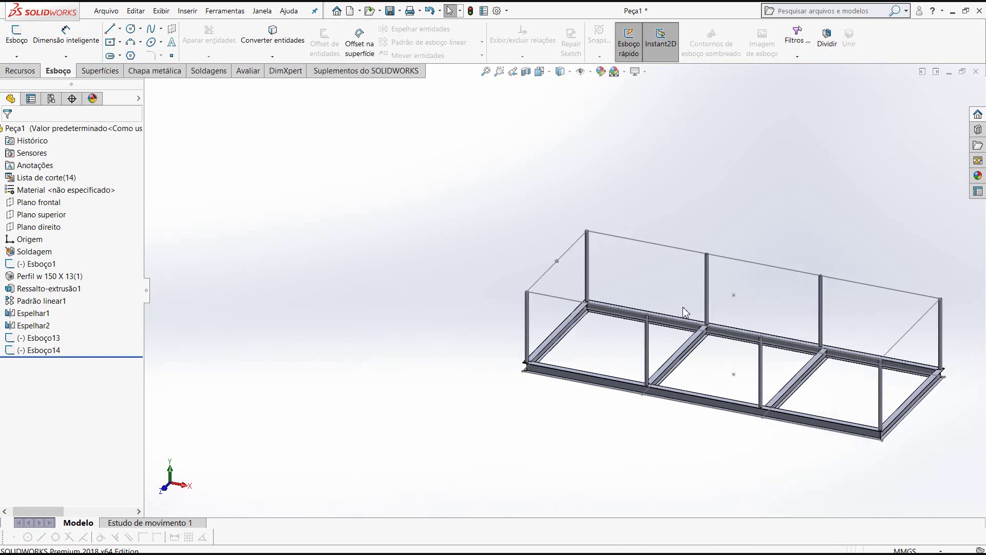
pyautogui.scroll(-2, 774, 336)
pyautogui.scroll(-1, 939, 322)
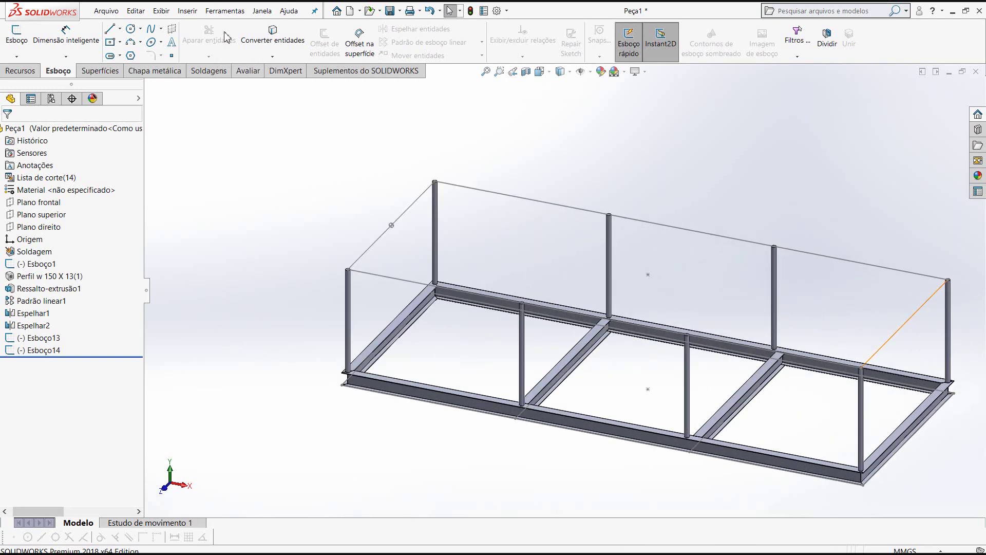
pyautogui.click(27, 73)
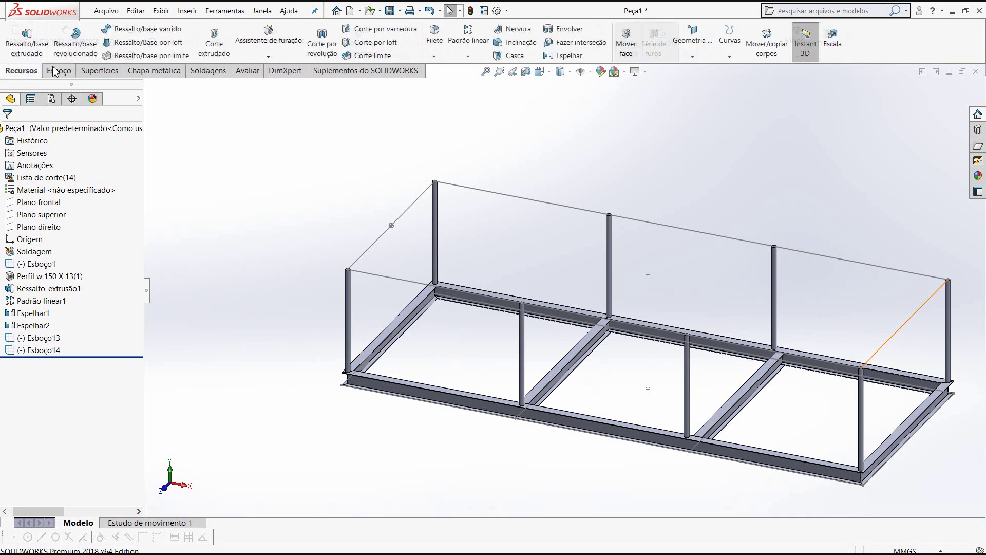
# - Sweep the Esboço14 circle along the Esboço13 path to create the Varredura1 tube rail
pyautogui.click(142, 30)
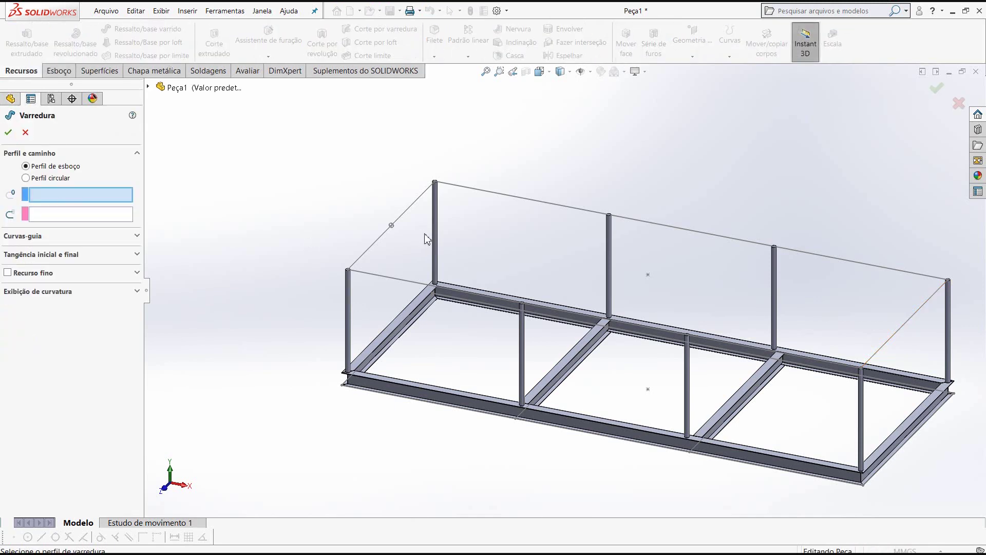
pyautogui.scroll(-3, 424, 239)
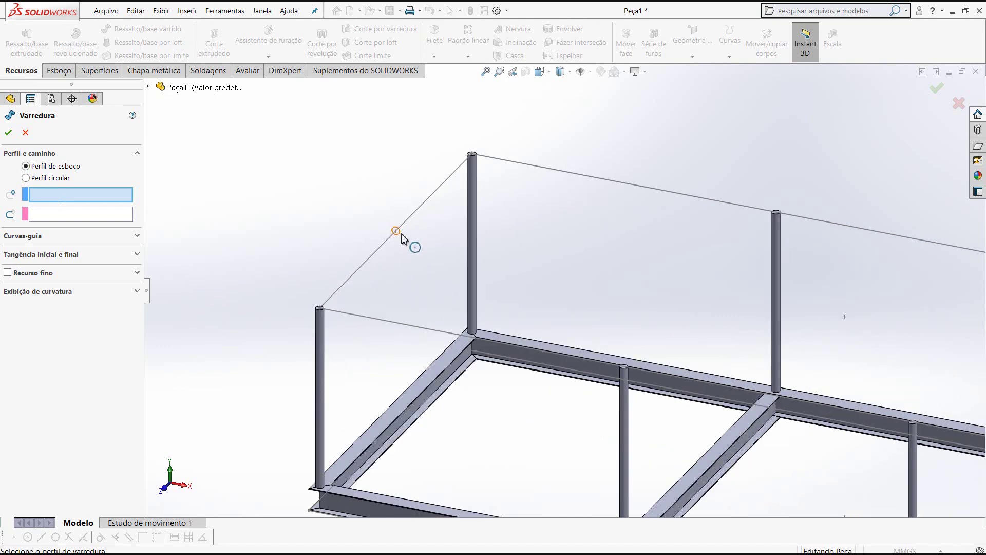
pyautogui.click(403, 237)
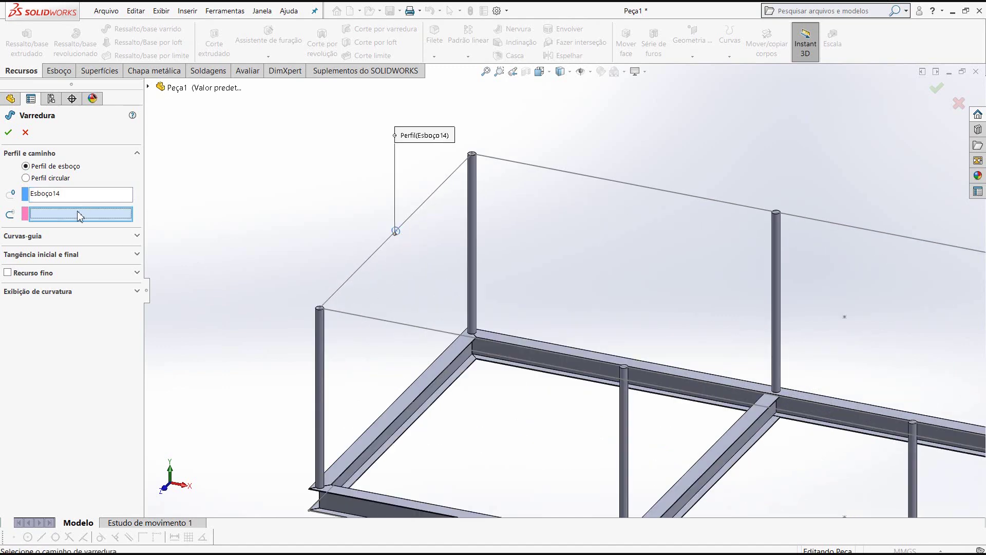
pyautogui.click(422, 211)
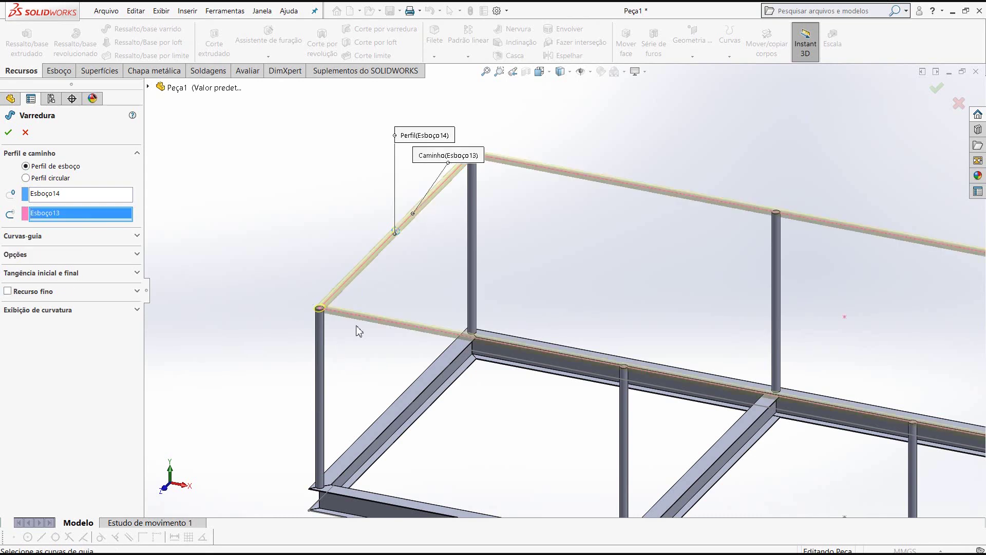
pyautogui.scroll(-3, 386, 250)
pyautogui.moveTo(386, 250)
pyautogui.mouseDown(button='middle')
pyautogui.moveTo(419, 161)
pyautogui.moveTo(396, 220)
pyautogui.moveTo(360, 220)
pyautogui.mouseUp(button='middle')
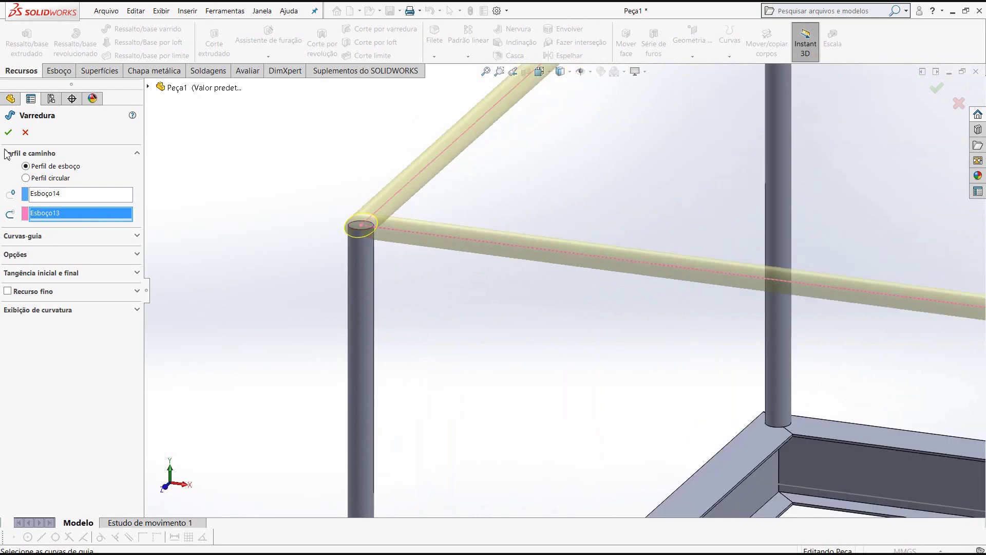
pyautogui.click(9, 132)
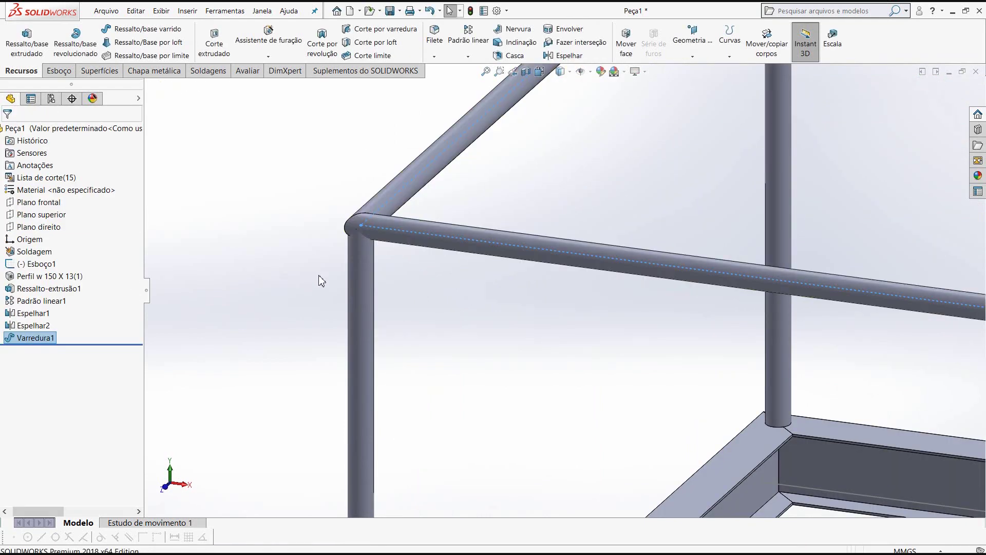
pyautogui.scroll(3, 416, 251)
pyautogui.scroll(3, 416, 251)
pyautogui.scroll(2, 414, 246)
pyautogui.scroll(2, 424, 253)
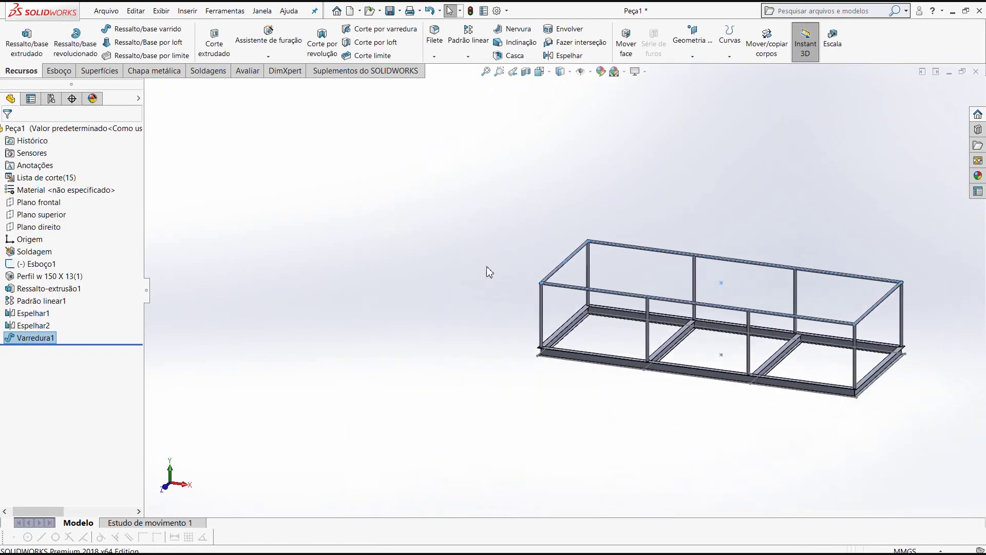
pyautogui.moveTo(486, 267)
pyautogui.mouseDown(button='middle')
pyautogui.moveTo(687, 235)
pyautogui.moveTo(870, 334)
pyautogui.mouseUp(button='middle')
pyautogui.scroll(-3, 511, 353)
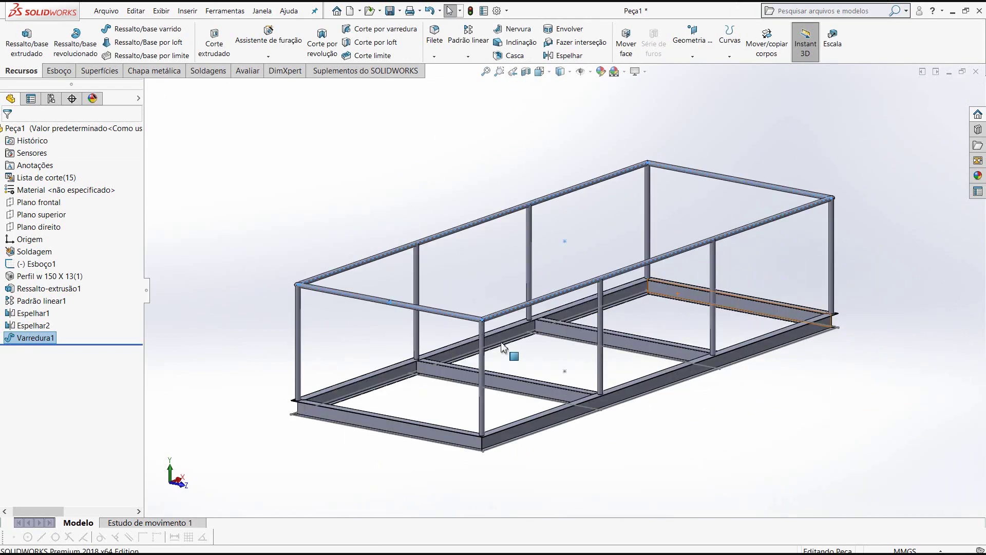
pyautogui.scroll(-4, 467, 322)
pyautogui.scroll(2, 475, 324)
pyautogui.scroll(2, 468, 322)
pyautogui.scroll(2, 483, 315)
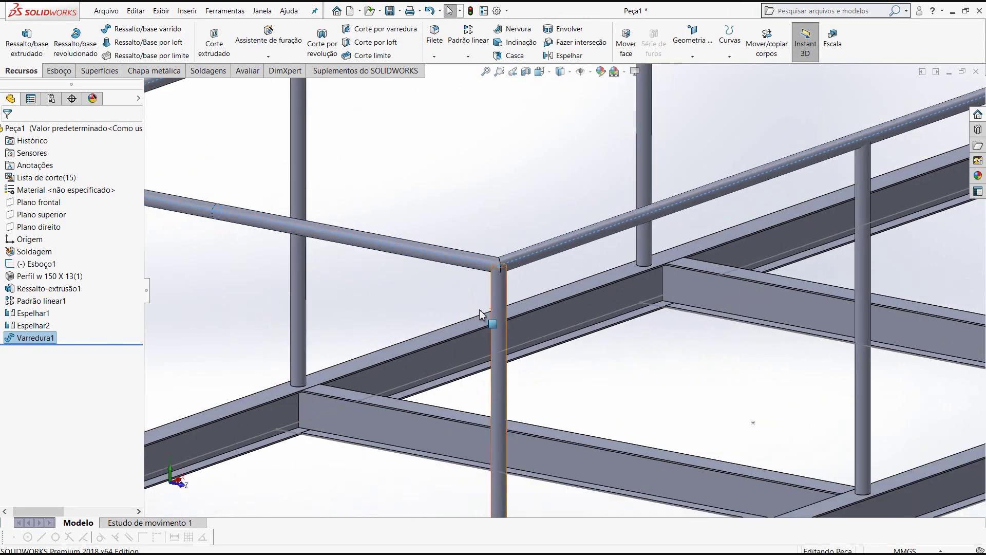
pyautogui.scroll(2, 535, 297)
pyautogui.scroll(2, 535, 297)
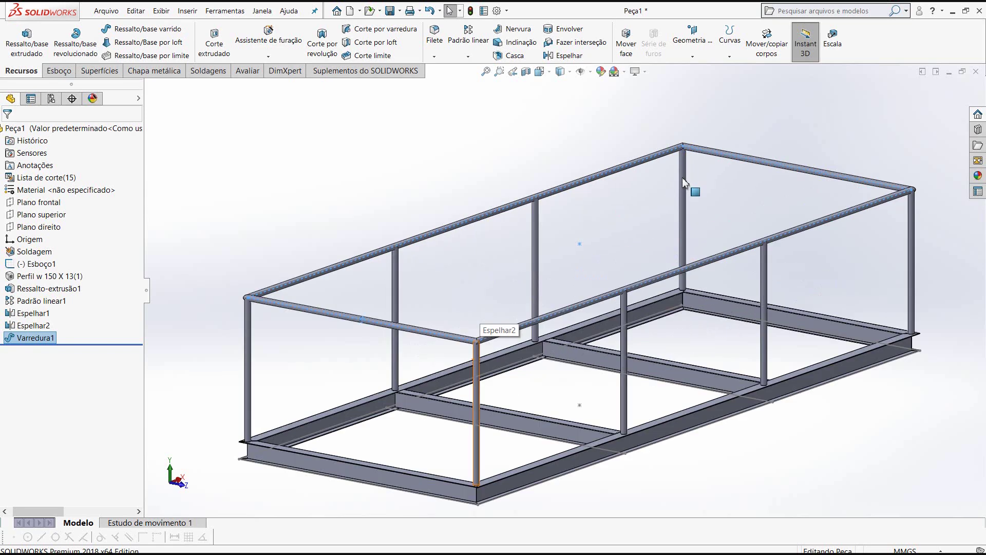
pyautogui.scroll(-5, 503, 355)
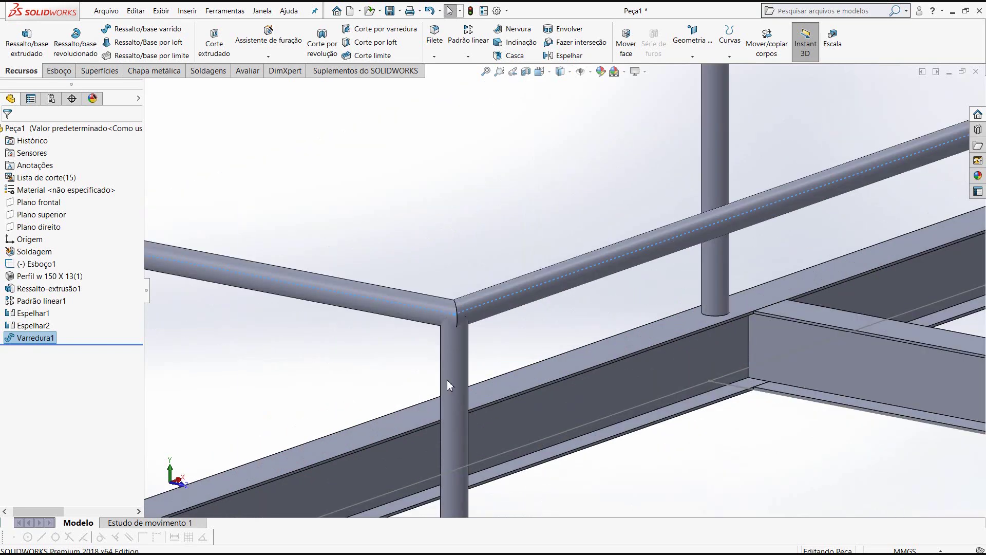
pyautogui.scroll(2, 462, 360)
pyautogui.scroll(2, 466, 363)
pyautogui.scroll(2, 467, 365)
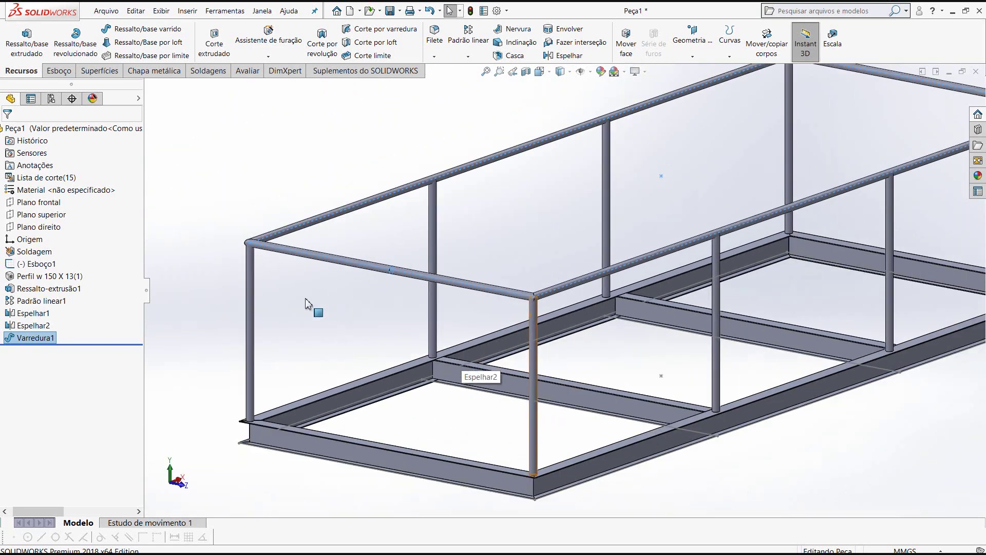
pyautogui.scroll(-2, 326, 236)
pyautogui.scroll(-1, 326, 236)
pyautogui.scroll(-1, 329, 239)
pyautogui.scroll(-1, 332, 241)
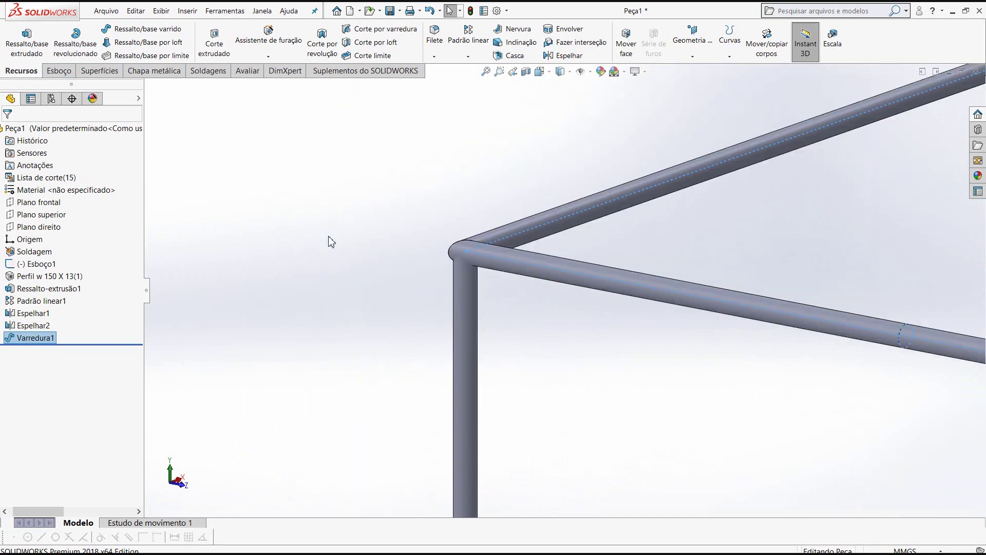
pyautogui.scroll(2, 332, 241)
pyautogui.scroll(2, 342, 255)
pyautogui.scroll(-1, 855, 311)
pyautogui.scroll(1, 814, 305)
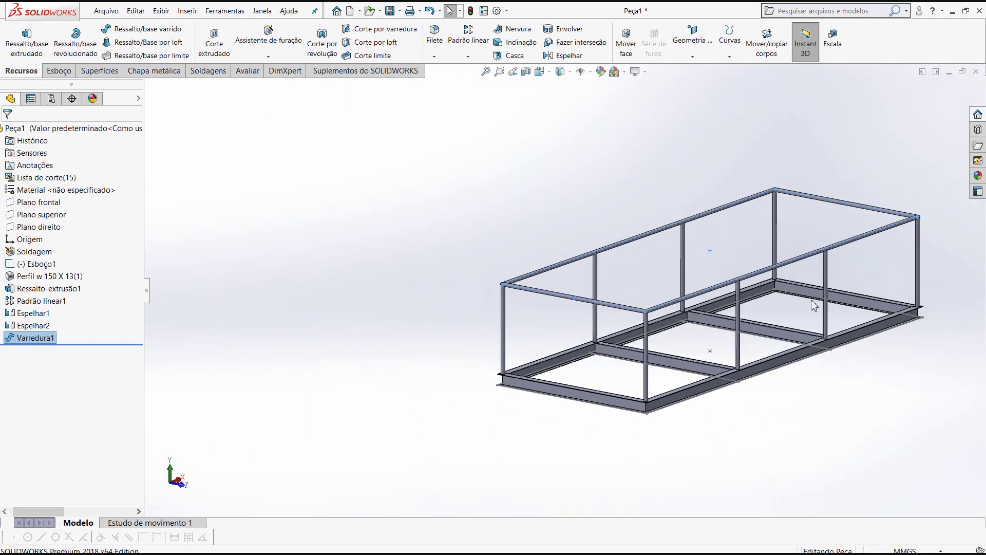
pyautogui.press('f')
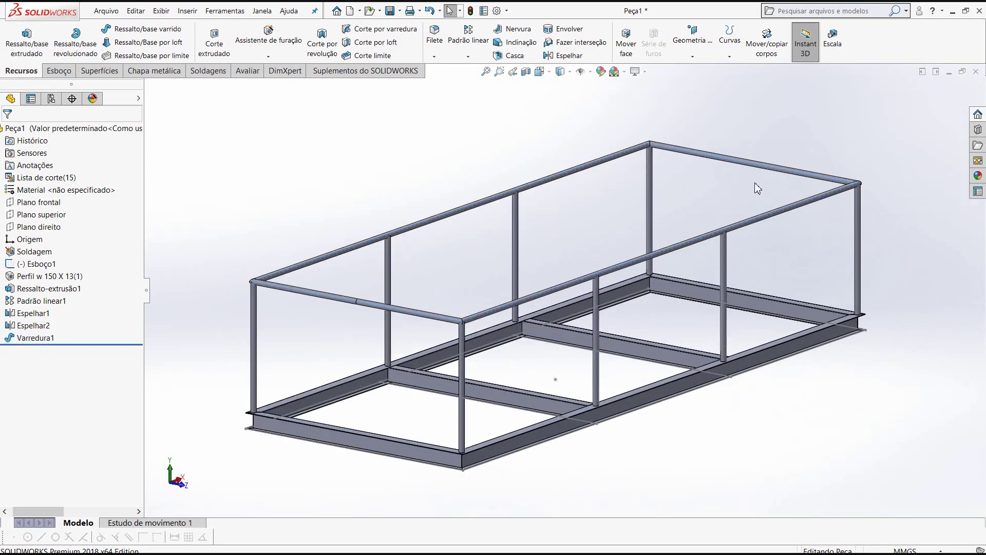
# - Set up a linear pattern of the Varredura1 body along a vertical post edge
pyautogui.click(472, 46)
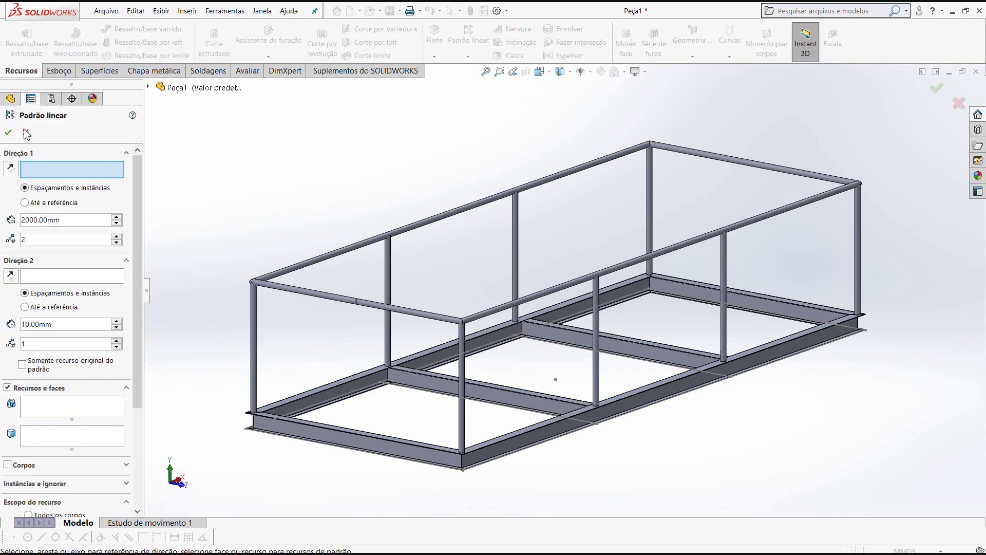
pyautogui.scroll(-5, 292, 436)
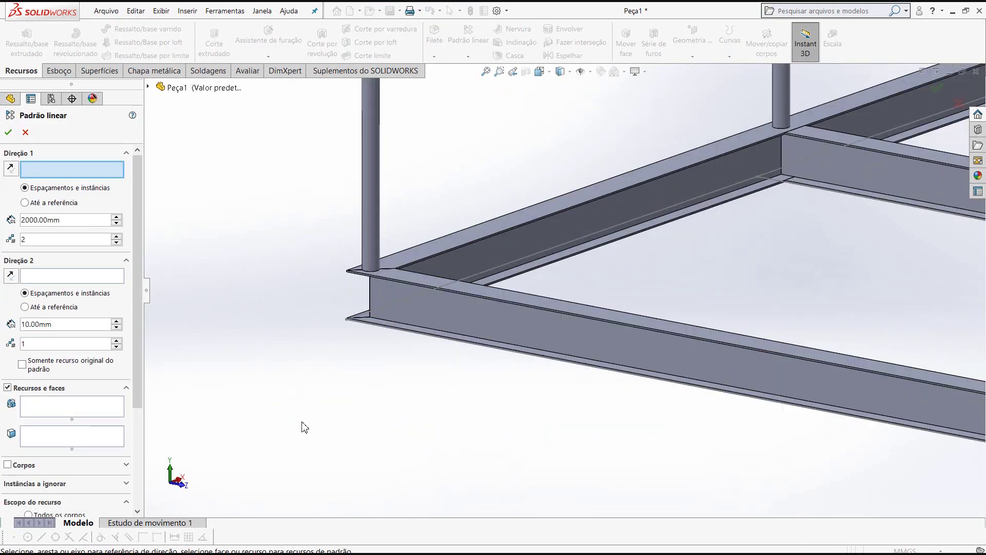
pyautogui.click(370, 297)
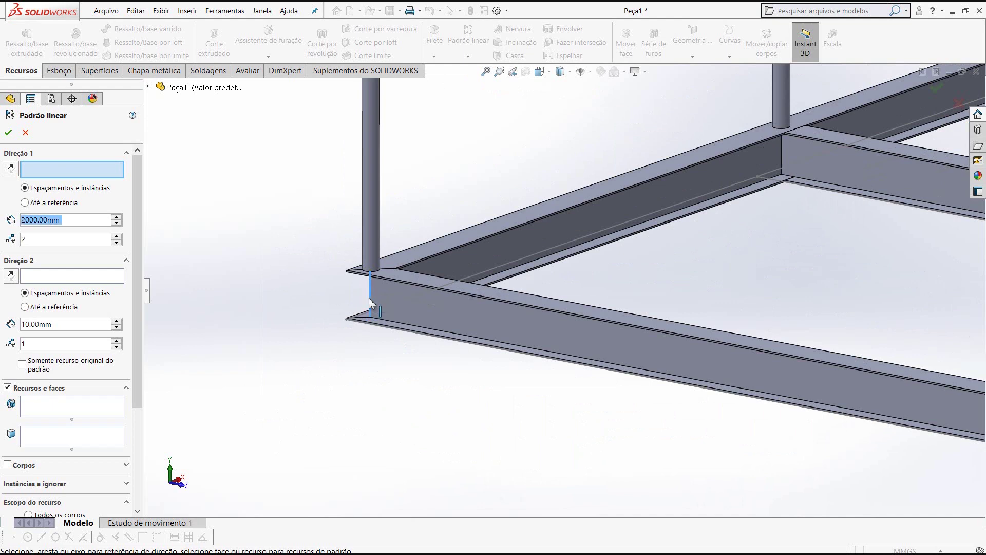
pyautogui.click(7, 465)
pyautogui.scroll(2, 494, 158)
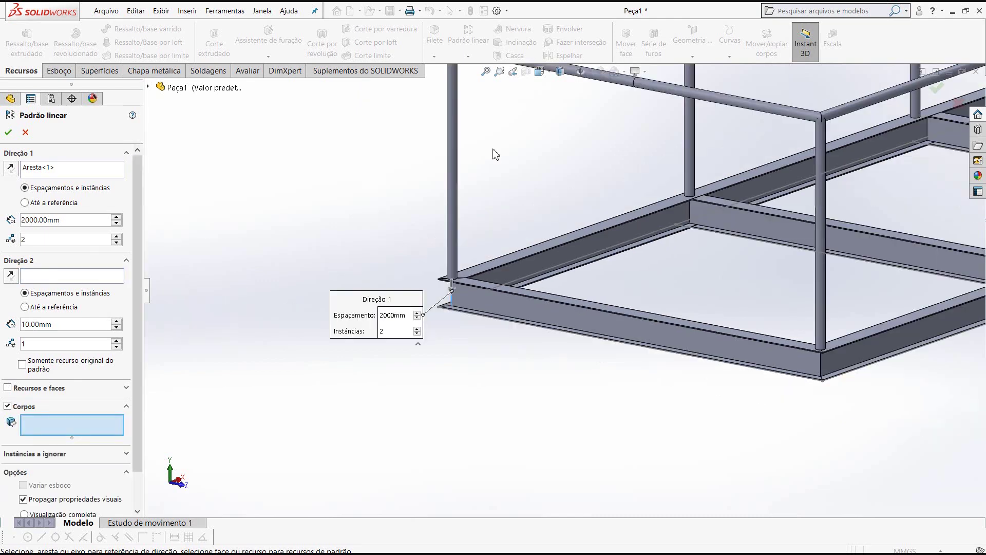
pyautogui.scroll(2, 744, 196)
pyautogui.scroll(2, 747, 198)
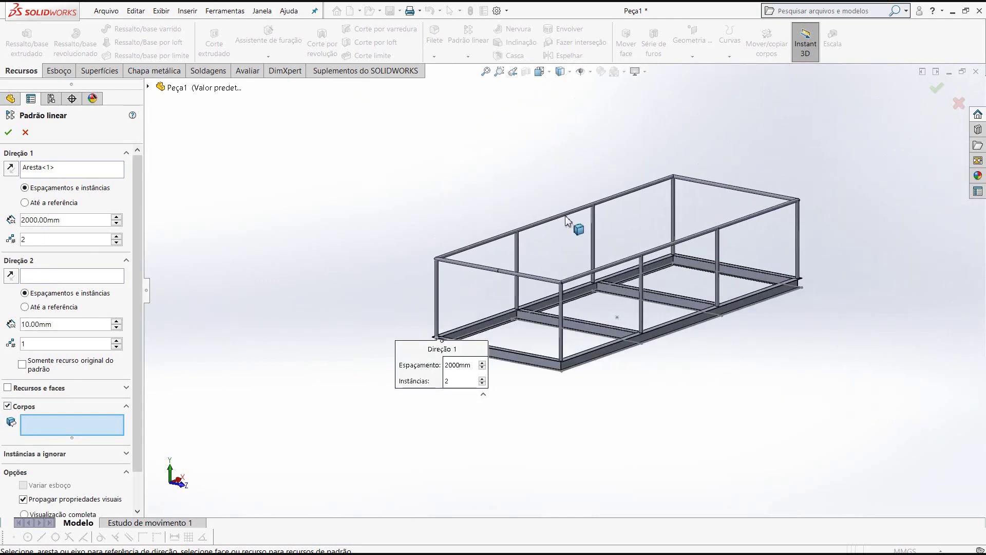
pyautogui.click(573, 223)
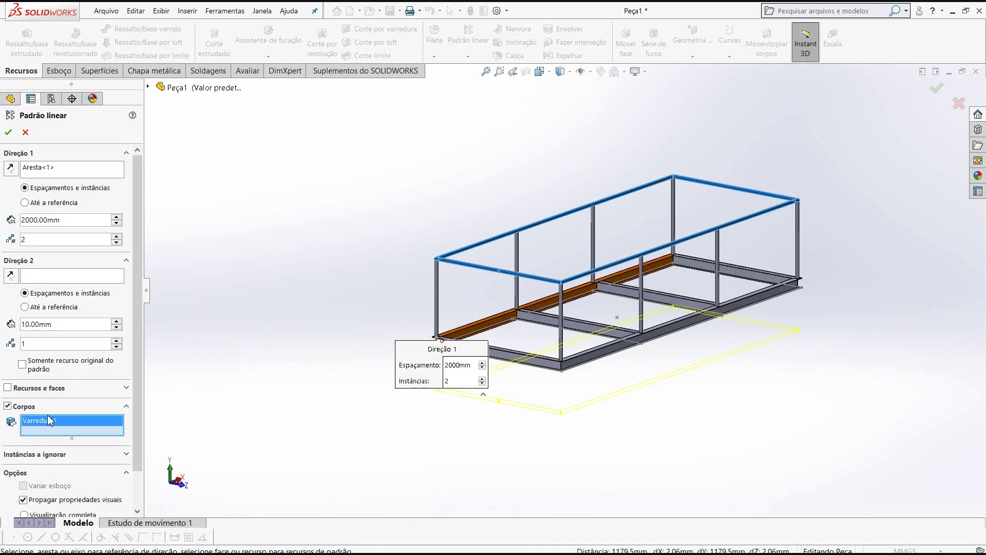
# - Set the pattern spacing to 600 mm and confirm Padrão linear2
pyautogui.doubleClick(71, 222)
pyautogui.write('600')
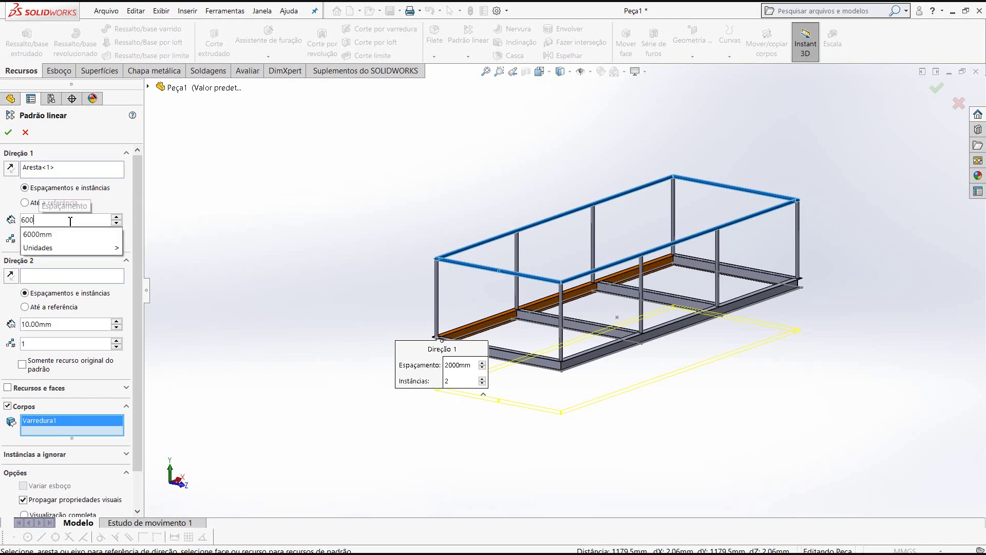
pyautogui.press('Return')
pyautogui.scroll(-2, 716, 334)
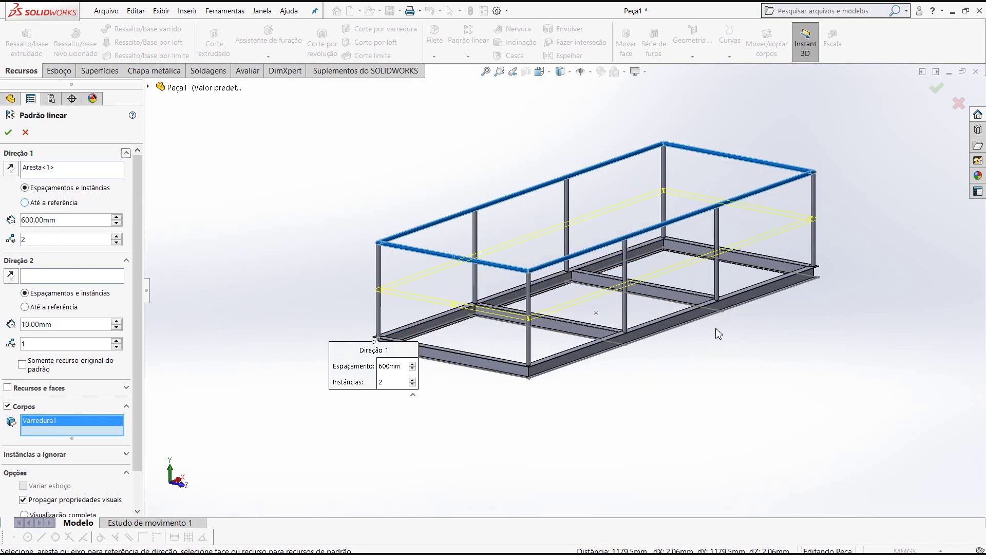
pyautogui.click(8, 132)
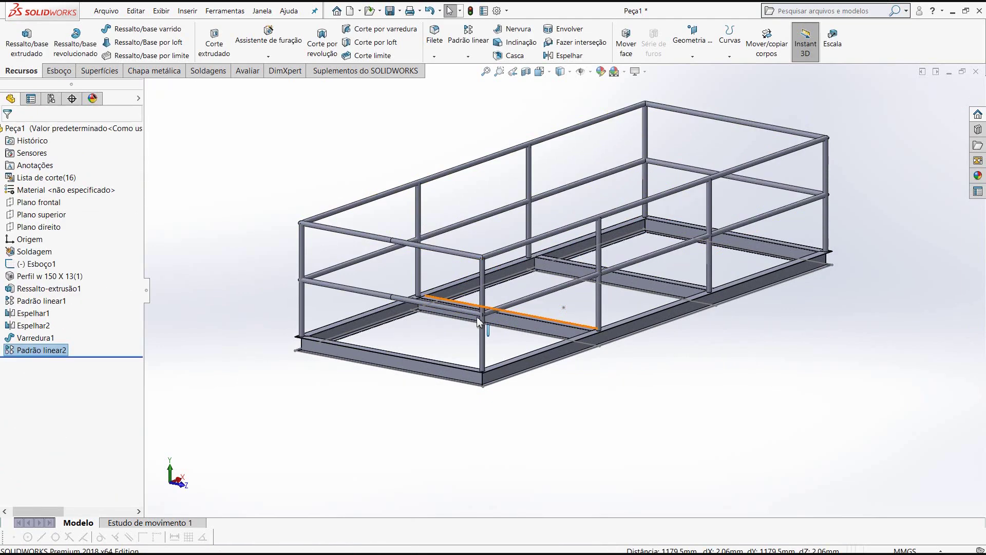
# - Orbit around the two-rail frame and select the corner base beam's top face
pyautogui.scroll(-3, 477, 316)
pyautogui.scroll(-2, 502, 316)
pyautogui.moveTo(516, 319)
pyautogui.mouseDown(button='middle')
pyautogui.moveTo(563, 289)
pyautogui.moveTo(517, 243)
pyautogui.moveTo(513, 254)
pyautogui.moveTo(249, 219)
pyautogui.mouseUp(button='middle')
pyautogui.scroll(1, 557, 233)
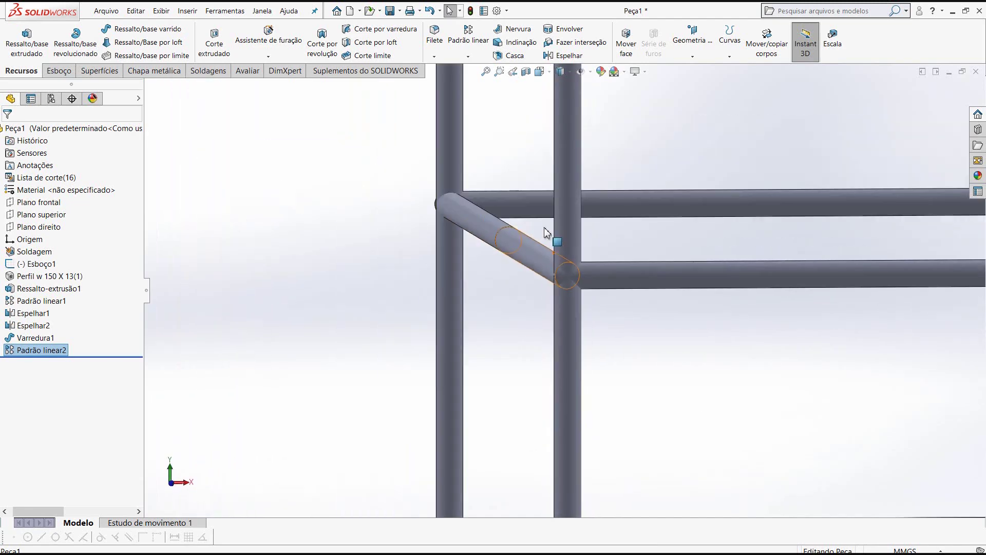
pyautogui.scroll(3, 557, 236)
pyautogui.scroll(2, 559, 238)
pyautogui.moveTo(560, 239)
pyautogui.mouseDown(button='middle')
pyautogui.moveTo(594, 284)
pyautogui.moveTo(590, 260)
pyautogui.moveTo(623, 247)
pyautogui.moveTo(629, 258)
pyautogui.moveTo(694, 191)
pyautogui.mouseUp(button='middle')
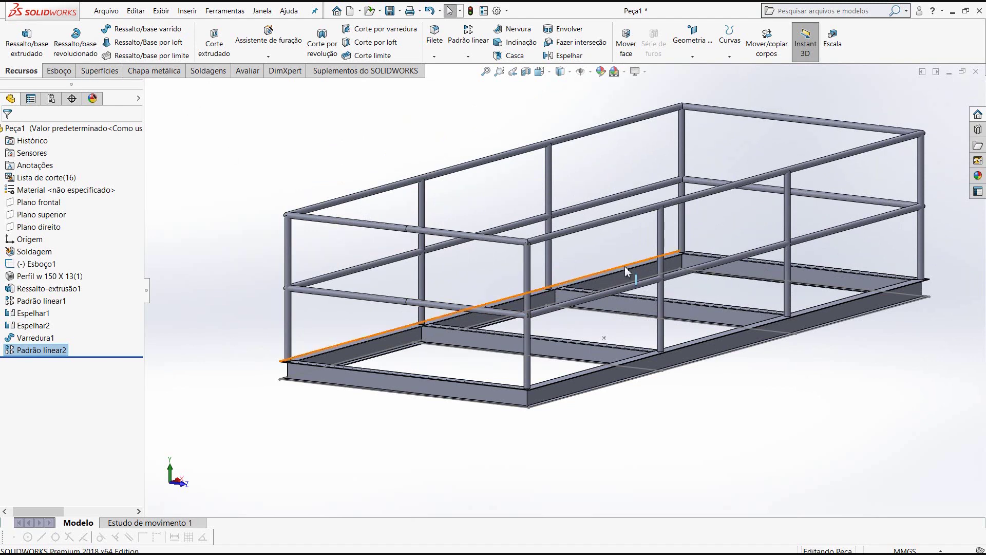
pyautogui.moveTo(618, 264)
pyautogui.mouseDown(button='middle')
pyautogui.moveTo(607, 275)
pyautogui.moveTo(440, 255)
pyautogui.moveTo(474, 172)
pyautogui.moveTo(560, 246)
pyautogui.moveTo(583, 326)
pyautogui.moveTo(574, 330)
pyautogui.moveTo(568, 310)
pyautogui.moveTo(590, 264)
pyautogui.moveTo(546, 279)
pyautogui.moveTo(568, 242)
pyautogui.moveTo(588, 258)
pyautogui.moveTo(538, 300)
pyautogui.mouseUp(button='middle')
pyautogui.scroll(-2, 335, 312)
pyautogui.scroll(-4, 335, 312)
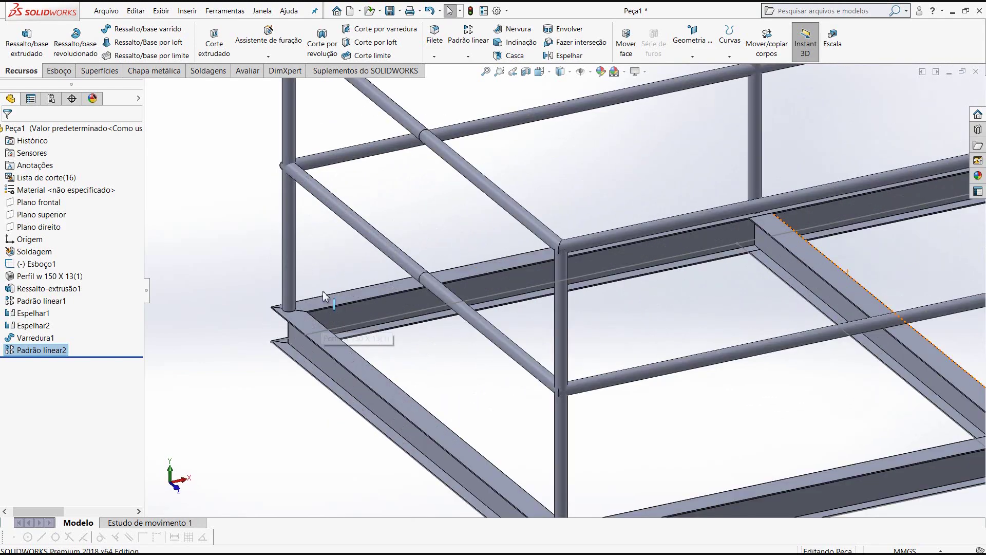
pyautogui.scroll(-3, 322, 290)
pyautogui.scroll(-1, 324, 304)
pyautogui.click(324, 304)
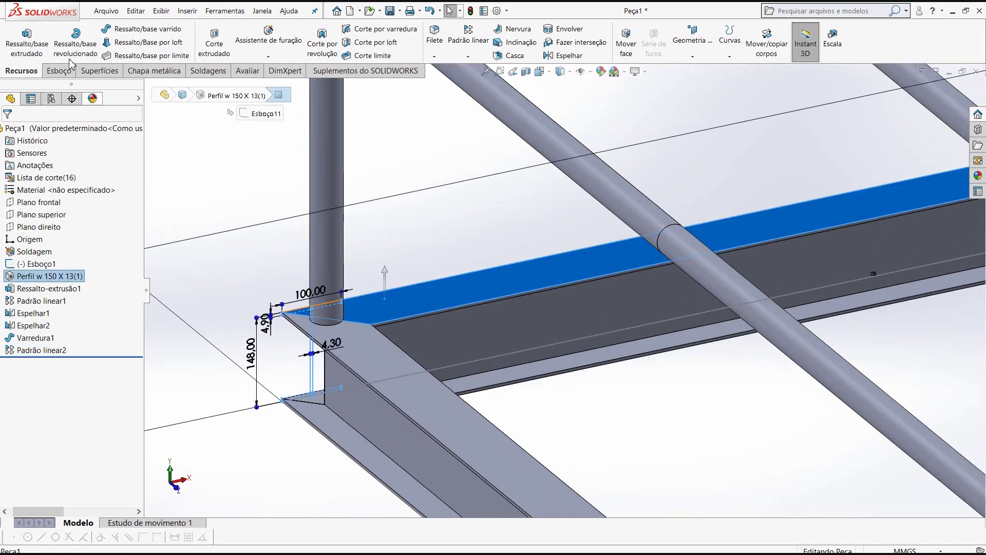
# - Start a corner rectangle anchored at one corner of the base beam
pyautogui.click(62, 73)
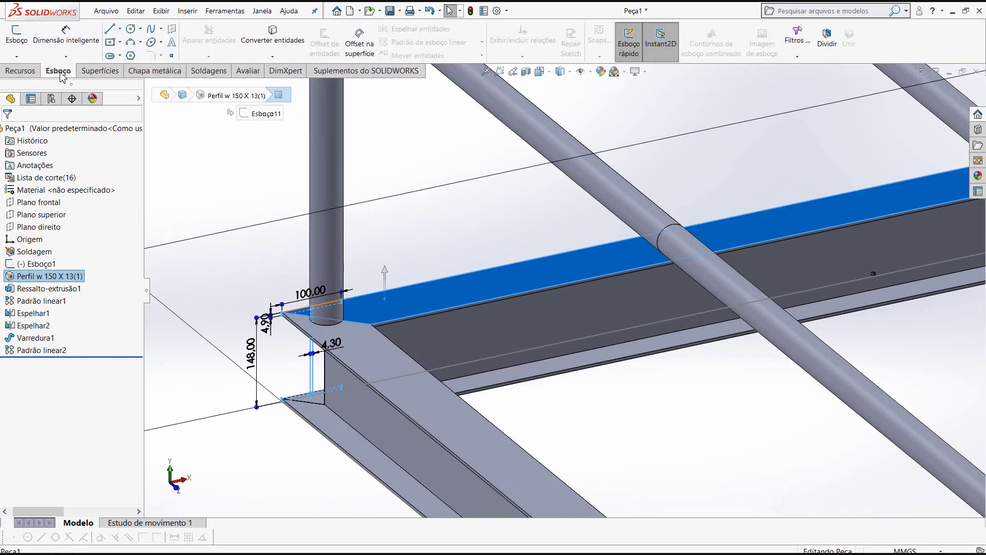
pyautogui.click(119, 42)
pyautogui.click(123, 53)
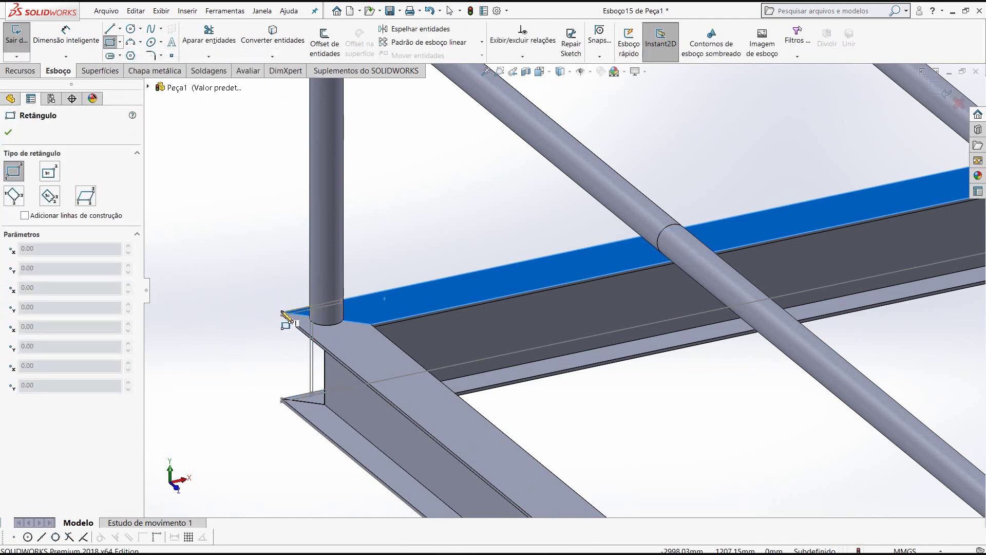
pyautogui.click(284, 314)
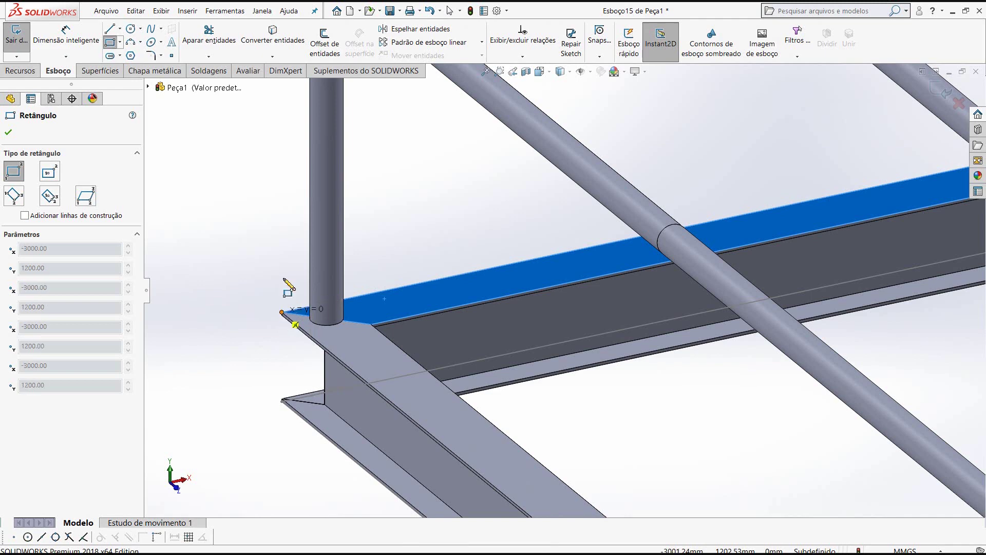
# - Snap the opposite corner to finish the 6000 × 2400 mm rectangle and end the tool
pyautogui.scroll(1, 286, 282)
pyautogui.scroll(-3, 261, 294)
pyautogui.scroll(-2, 261, 294)
pyautogui.scroll(-1, 906, 337)
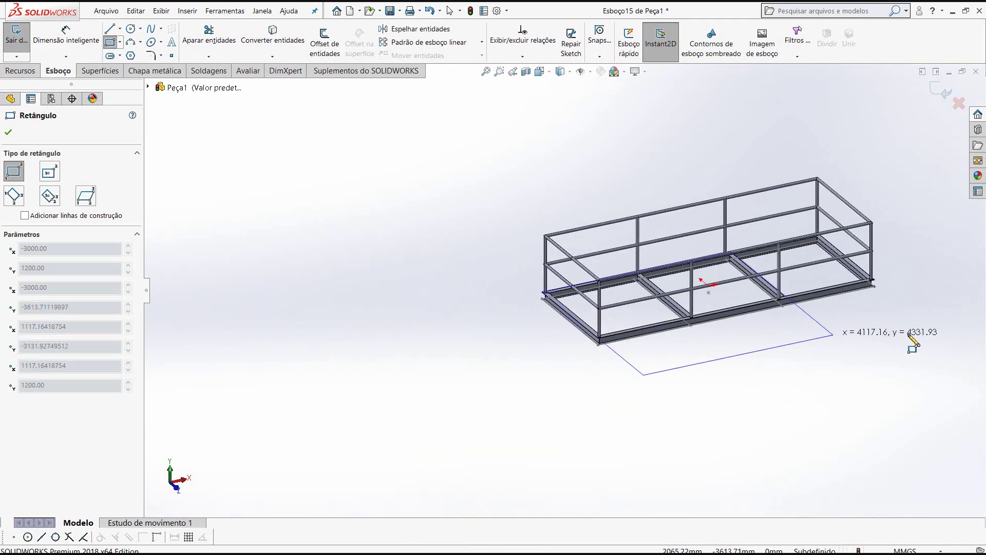
pyautogui.scroll(2, 795, 256)
pyautogui.scroll(2, 795, 257)
pyautogui.scroll(2, 709, 272)
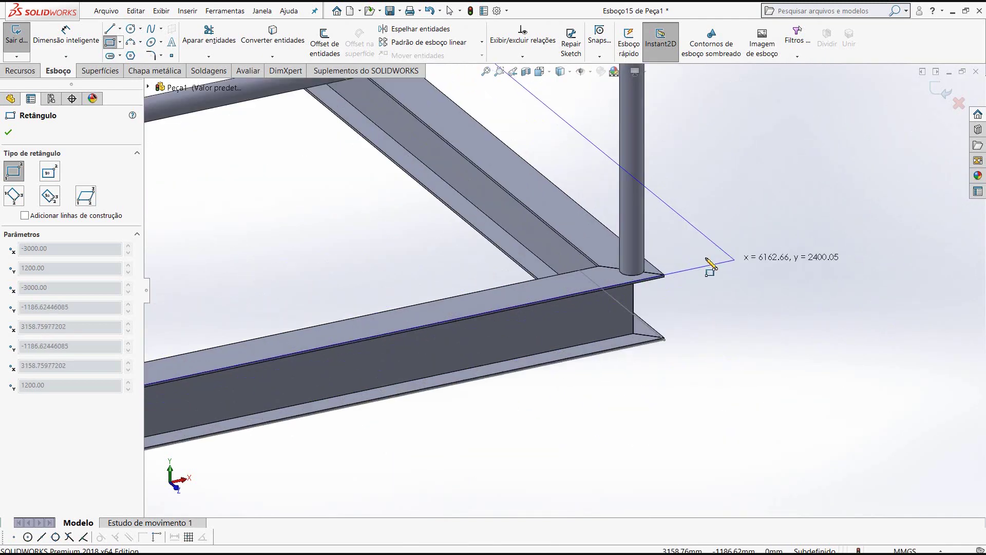
pyautogui.scroll(1, 708, 269)
pyautogui.scroll(1, 668, 278)
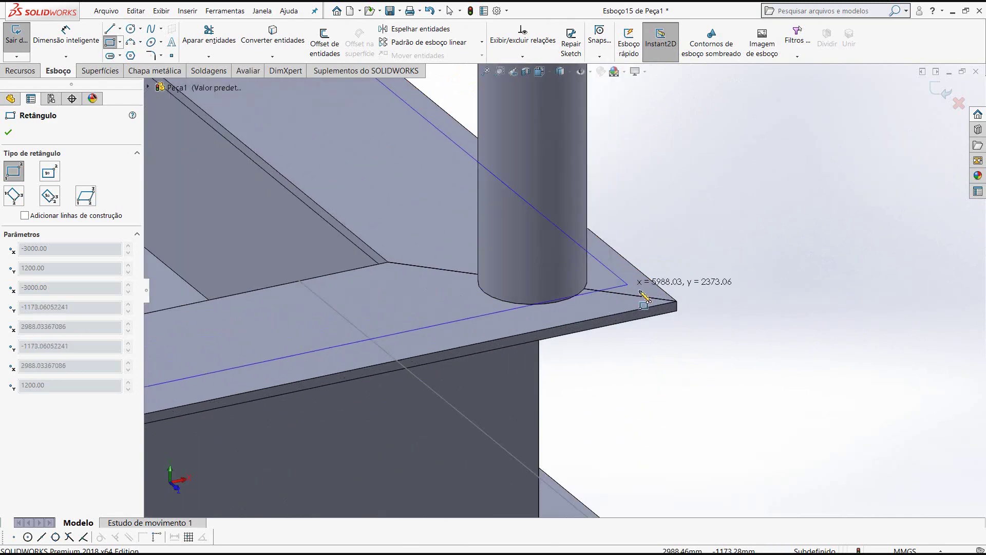
pyautogui.click(677, 301)
pyautogui.rightClick(685, 310)
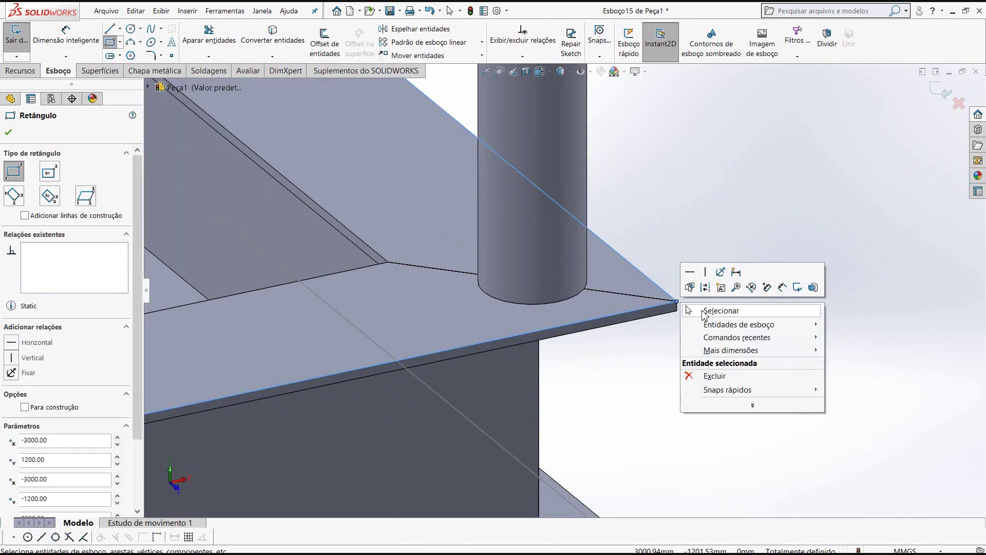
pyautogui.click(700, 311)
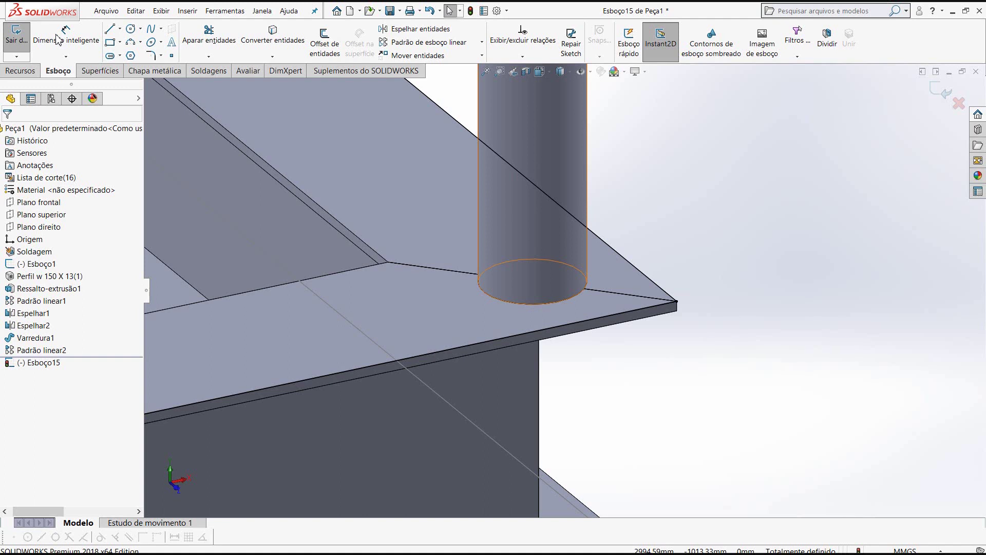
# - Extrude Esboço15 as a 1.5 mm blind boss to form the floor plate
pyautogui.click(26, 70)
pyautogui.click(26, 41)
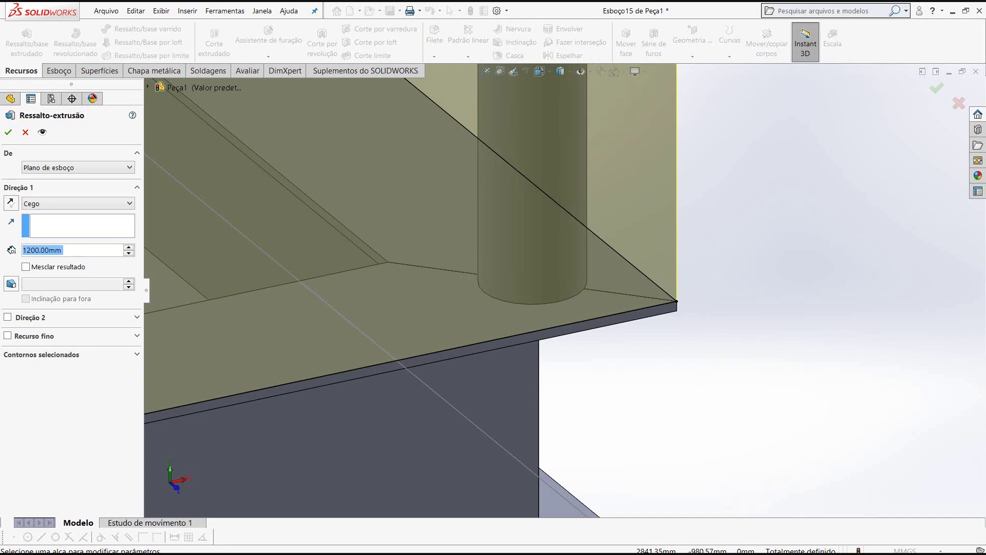
pyautogui.write('1.5')
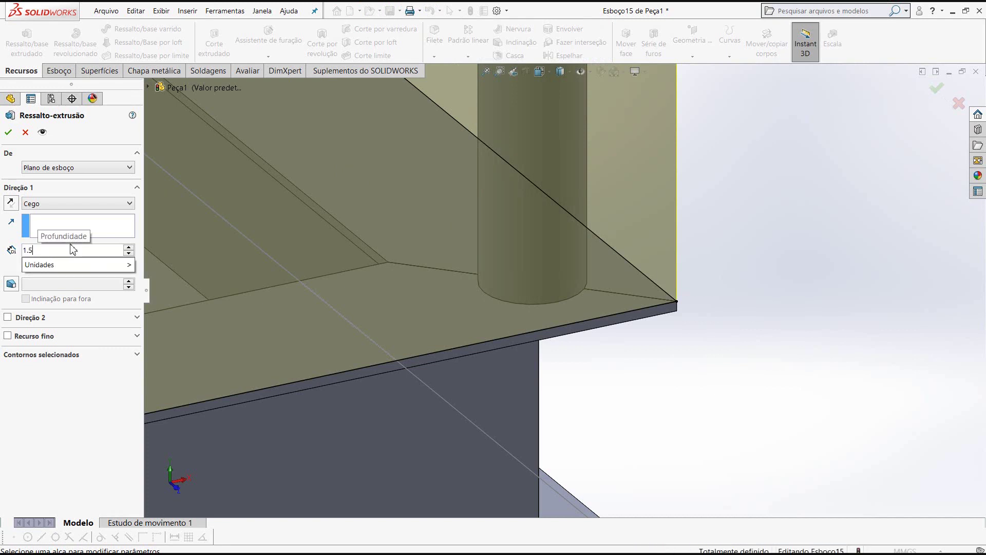
pyautogui.press('Return')
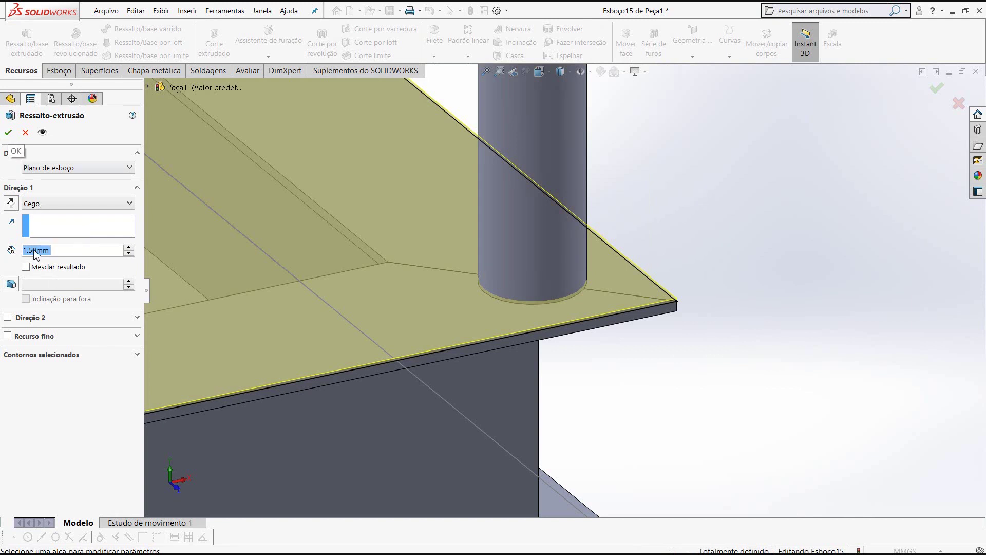
pyautogui.click(10, 133)
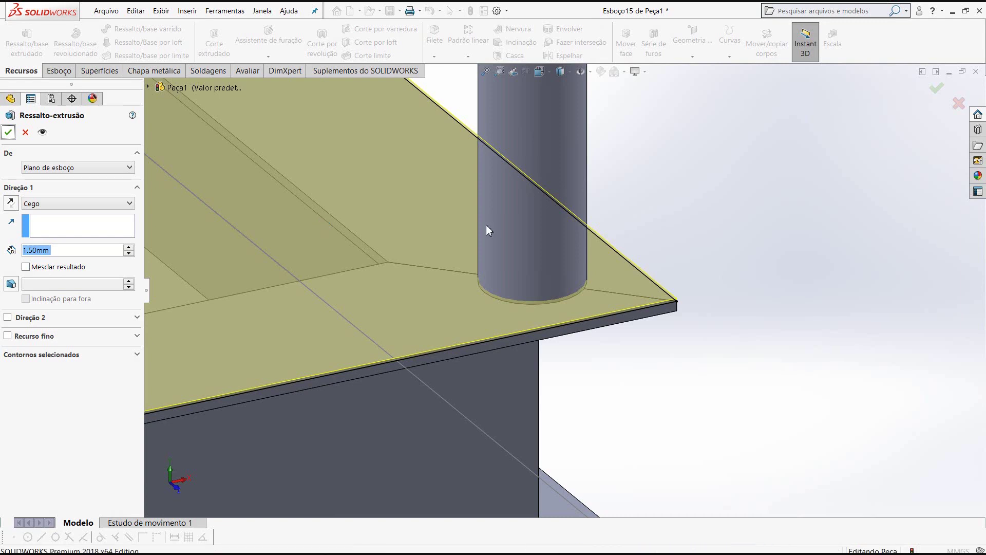
# - Try recolouring the whole part from Appearances, then cancel that colour change
pyautogui.scroll(5, 584, 195)
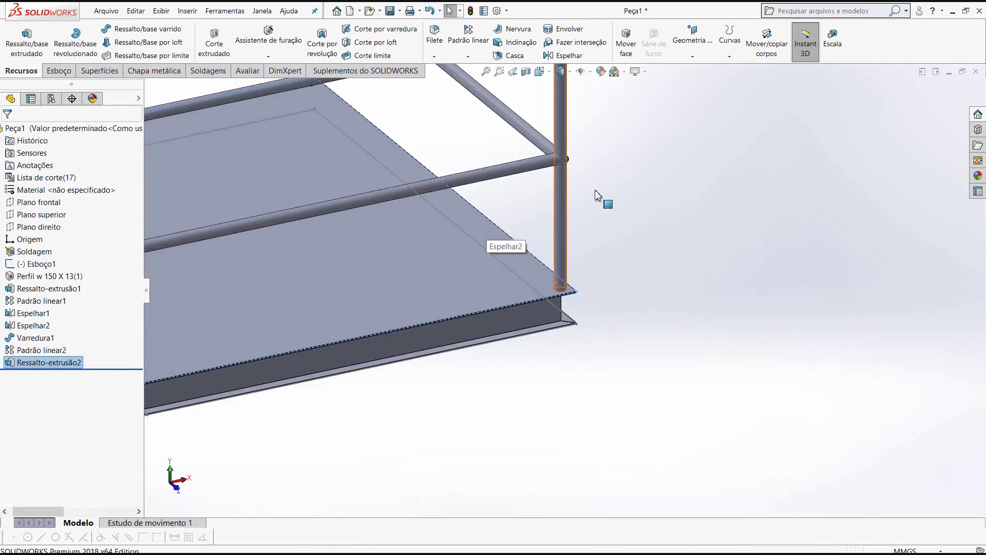
pyautogui.scroll(2, 337, 263)
pyautogui.moveTo(337, 263); pyautogui.dragTo(376, 257, button='middle')
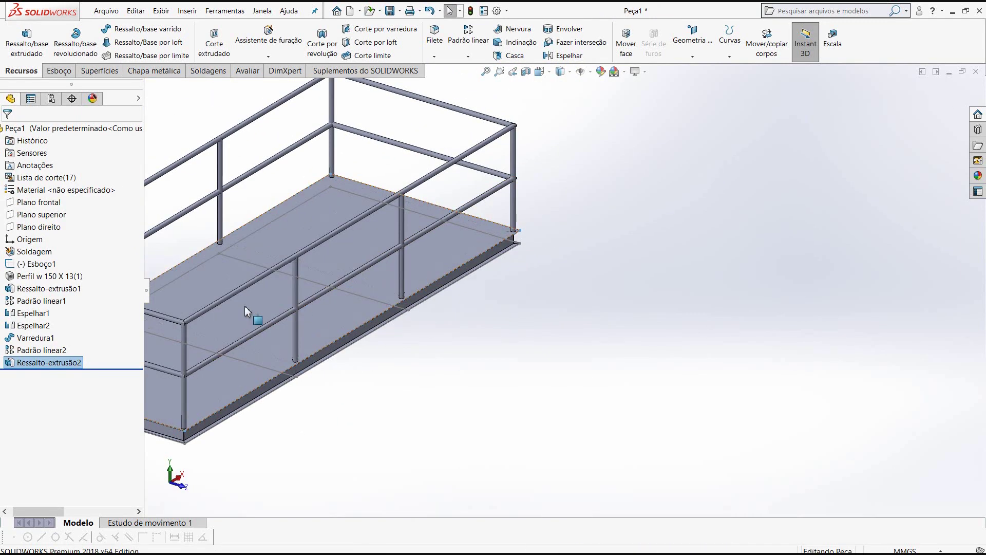
pyautogui.scroll(2, 258, 319)
pyautogui.scroll(-2, 265, 366)
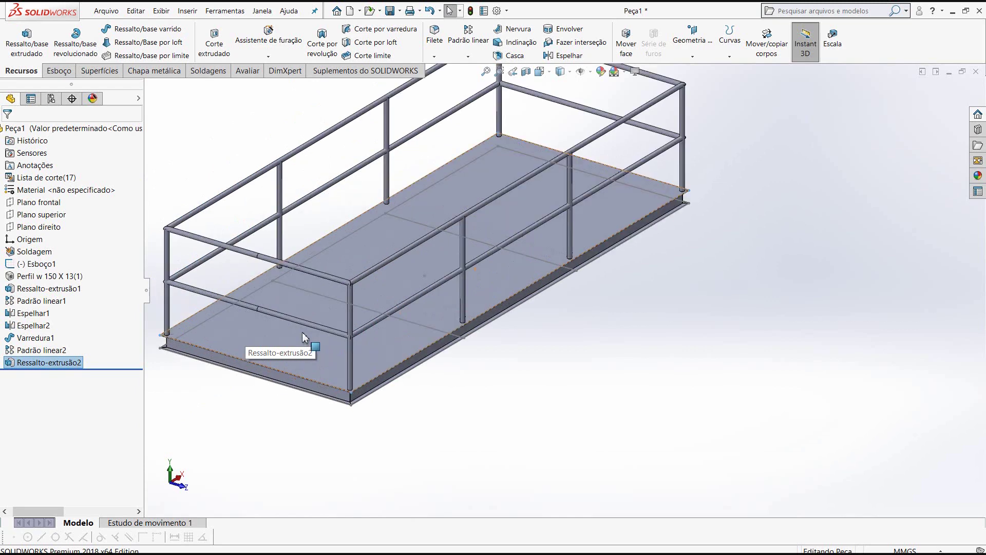
pyautogui.scroll(-2, 304, 337)
pyautogui.scroll(-1, 307, 335)
pyautogui.rightClick(302, 336)
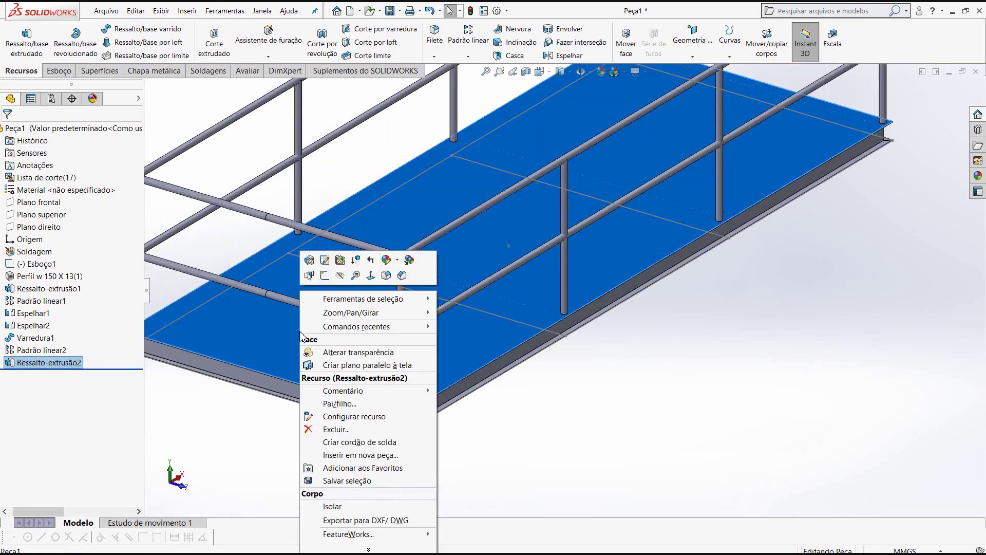
pyautogui.click(398, 261)
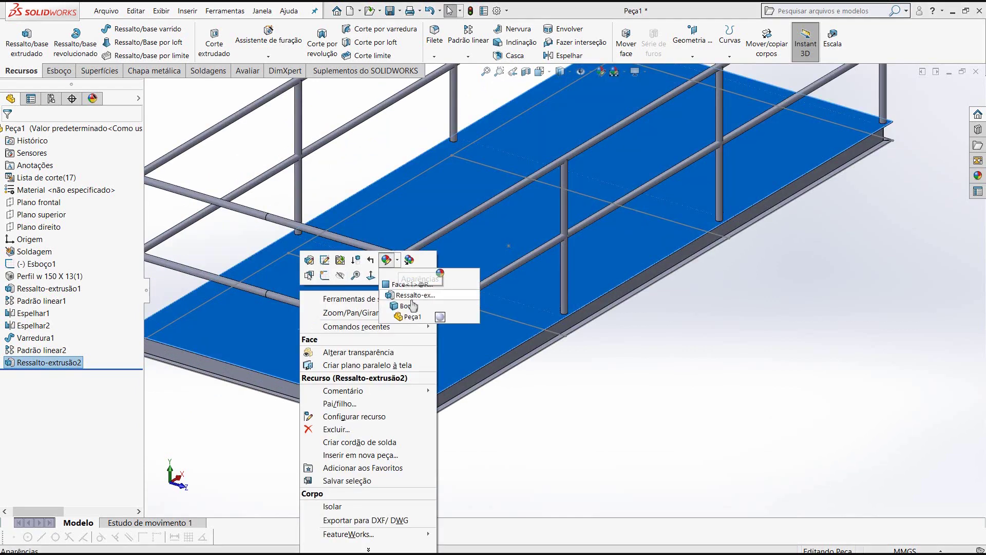
pyautogui.click(440, 317)
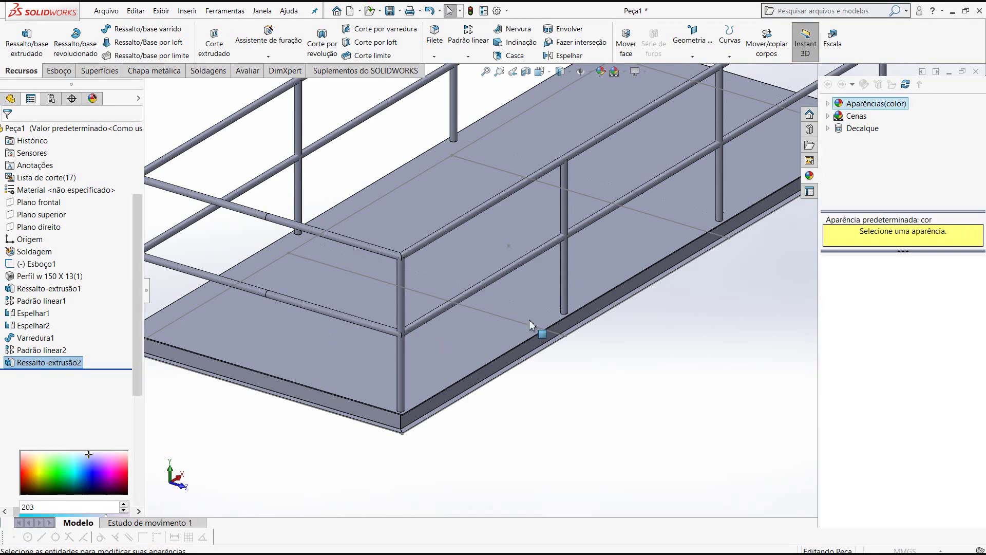
pyautogui.moveTo(80, 448); pyautogui.dragTo(70, 447)
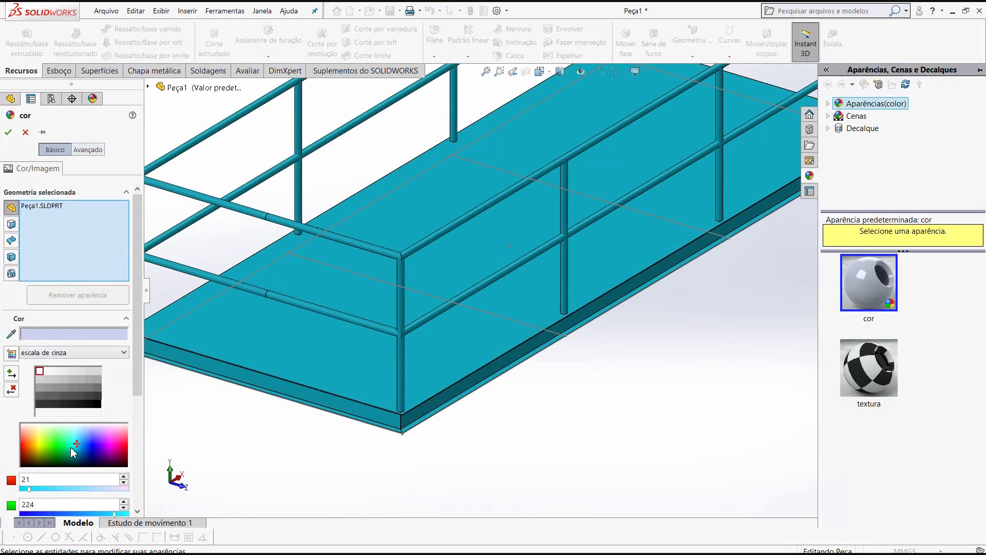
pyautogui.click(25, 132)
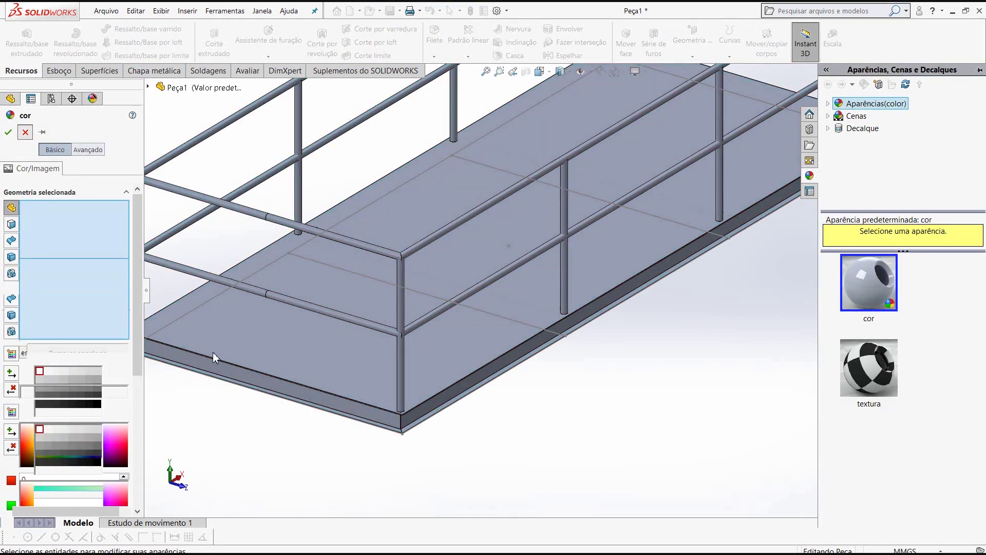
# - Give the floor plate feature a cyan-blue appearance and fit the model in view
pyautogui.rightClick(295, 344)
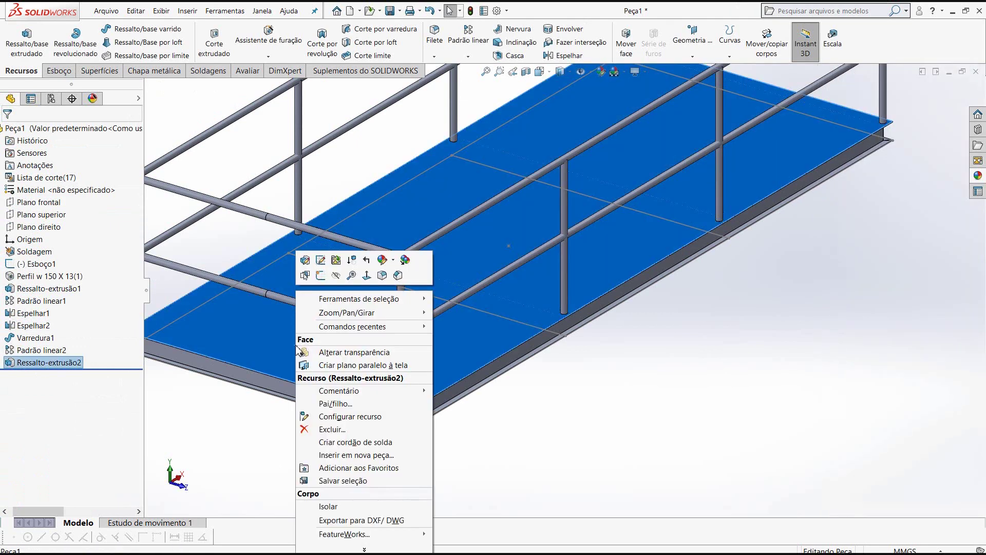
pyautogui.click(394, 261)
pyautogui.click(404, 299)
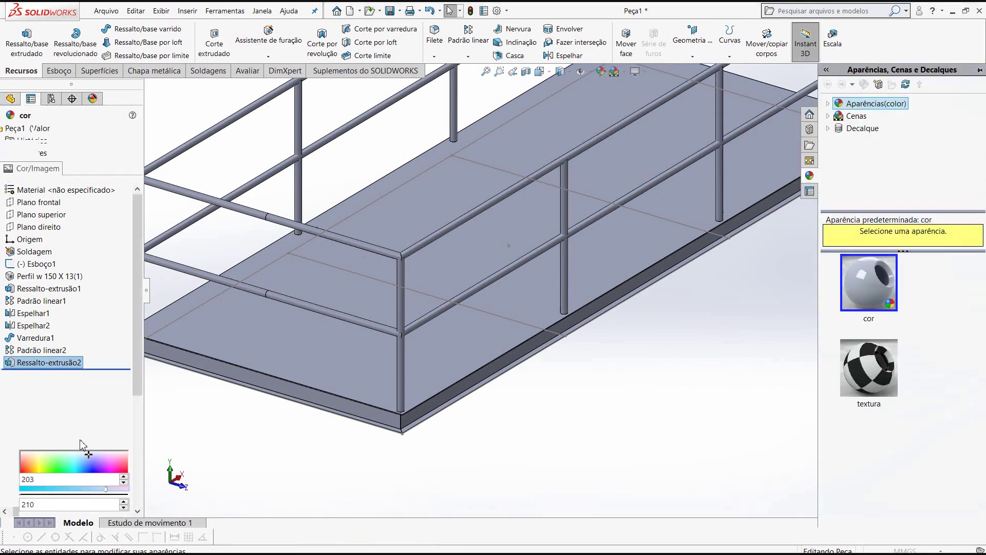
pyautogui.click(79, 441)
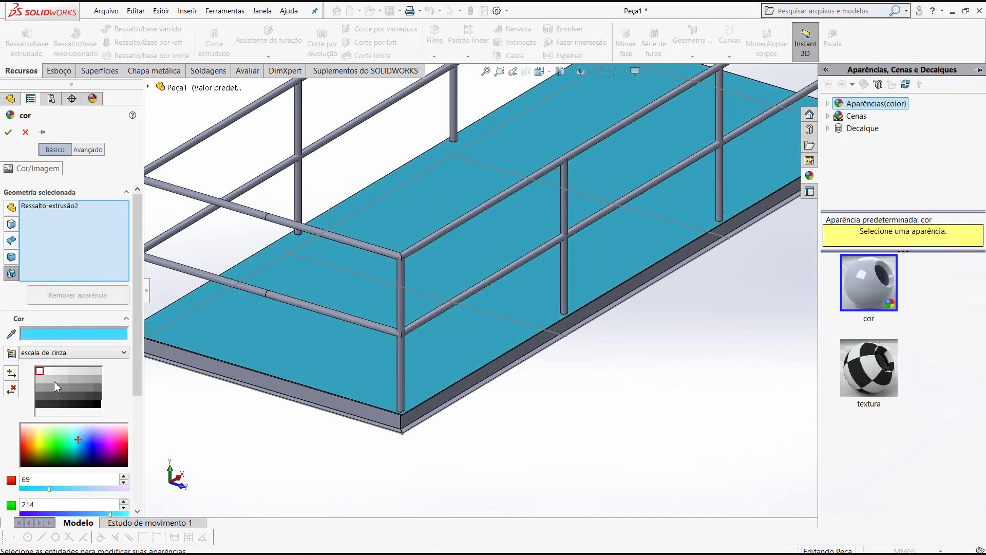
pyautogui.click(8, 132)
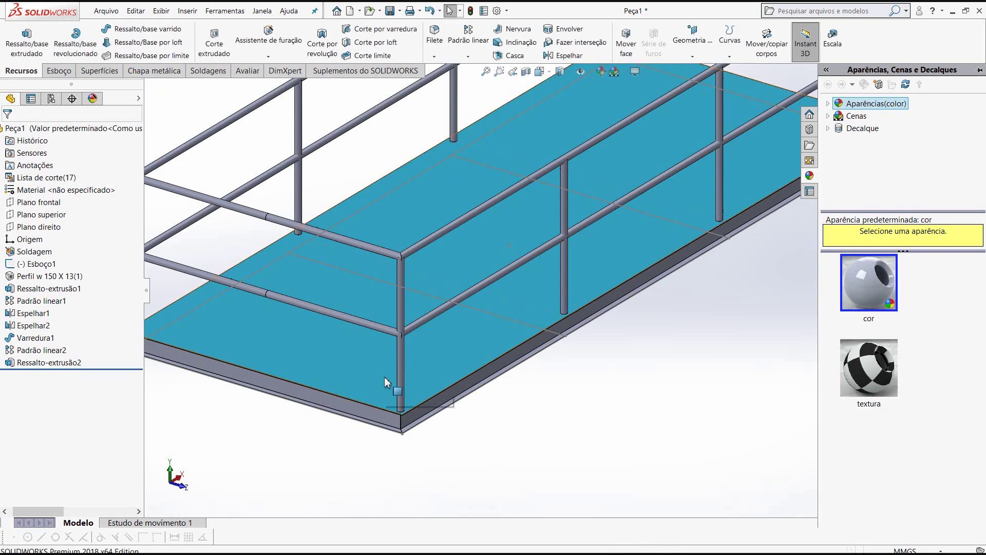
pyautogui.press('f')
pyautogui.scroll(-1, 568, 253)
pyautogui.scroll(-2, 693, 374)
pyautogui.scroll(-2, 612, 396)
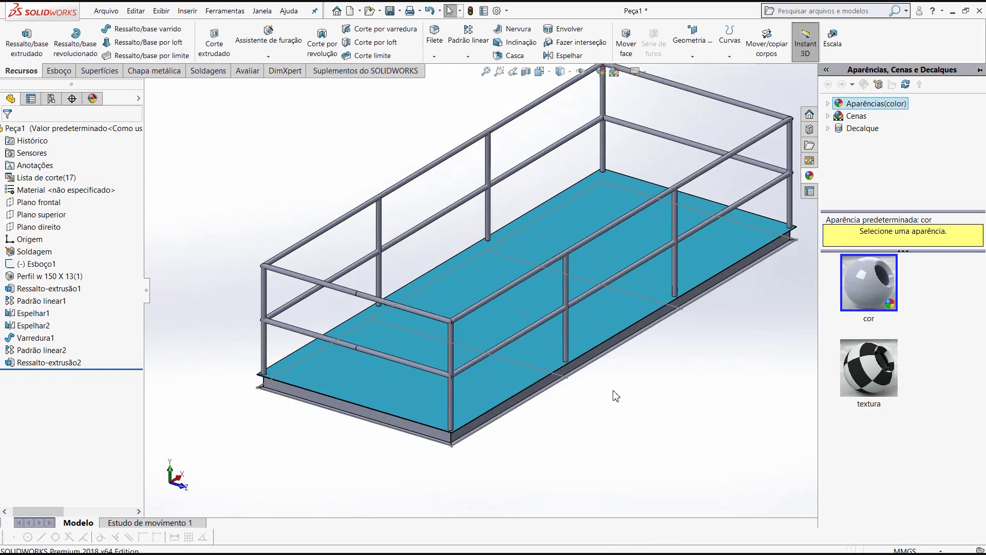
# - Orbit to a near-front view and choose Make Drawing from Part
pyautogui.moveTo(629, 385)
pyautogui.mouseDown(button='middle')
pyautogui.moveTo(671, 318)
pyautogui.moveTo(608, 170)
pyautogui.moveTo(665, 149)
pyautogui.moveTo(660, 242)
pyautogui.moveTo(652, 275)
pyautogui.moveTo(621, 307)
pyautogui.moveTo(618, 356)
pyautogui.moveTo(606, 272)
pyautogui.moveTo(646, 252)
pyautogui.mouseUp(button='middle')
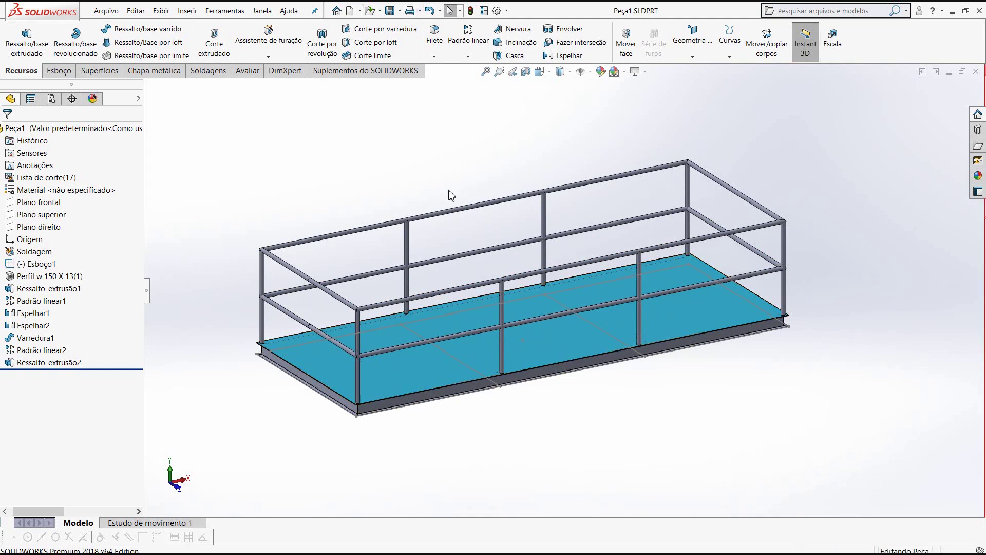
pyautogui.click(360, 11)
pyautogui.click(376, 37)
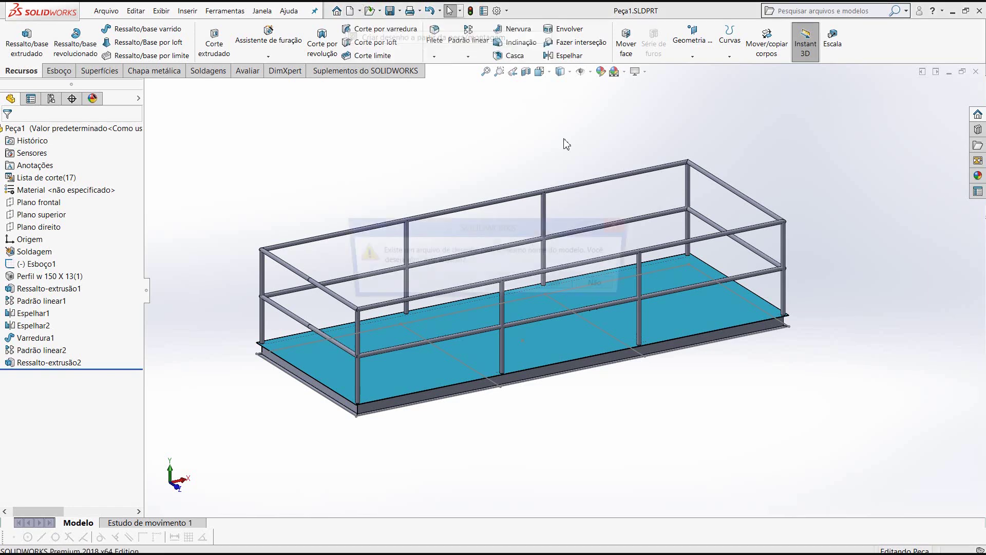
# - Accept the prompt, choose an A2 sheet, and place the isometric view on it
pyautogui.click(600, 282)
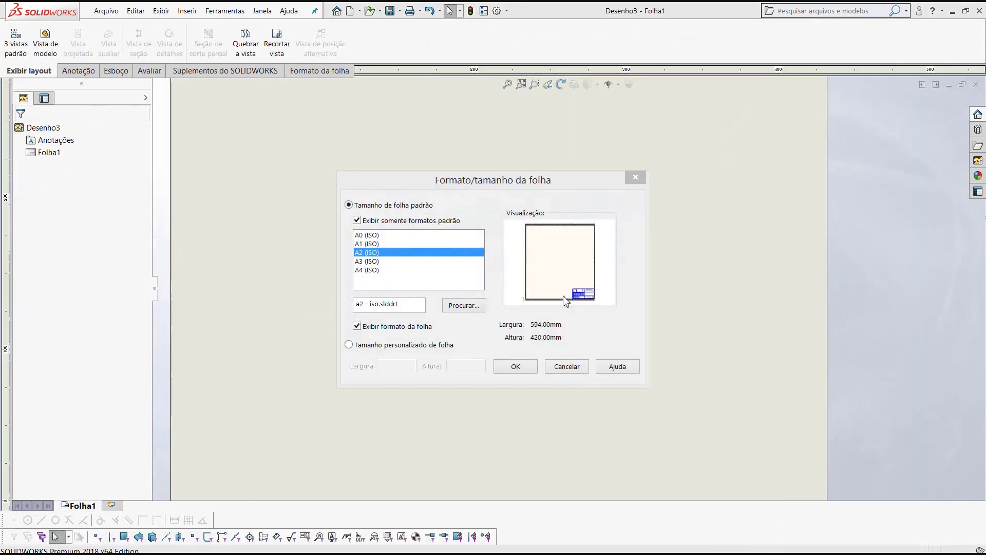
pyautogui.click(515, 368)
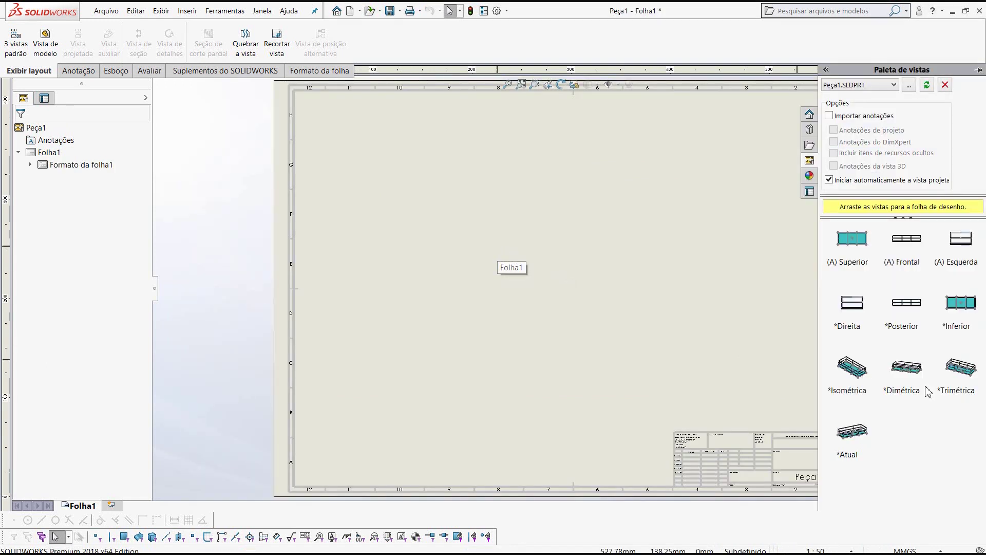
pyautogui.scroll(-1, 526, 166)
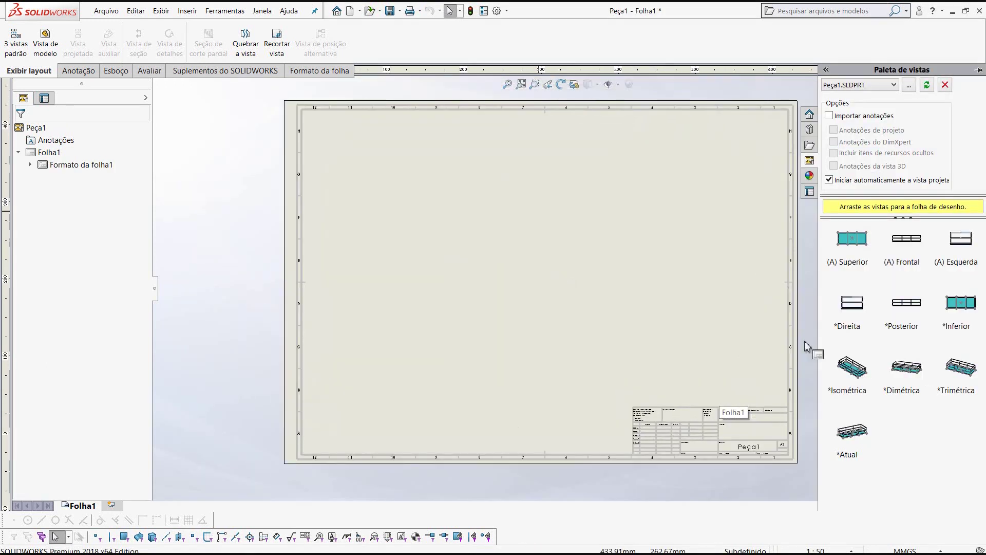
pyautogui.moveTo(852, 366); pyautogui.dragTo(561, 322)
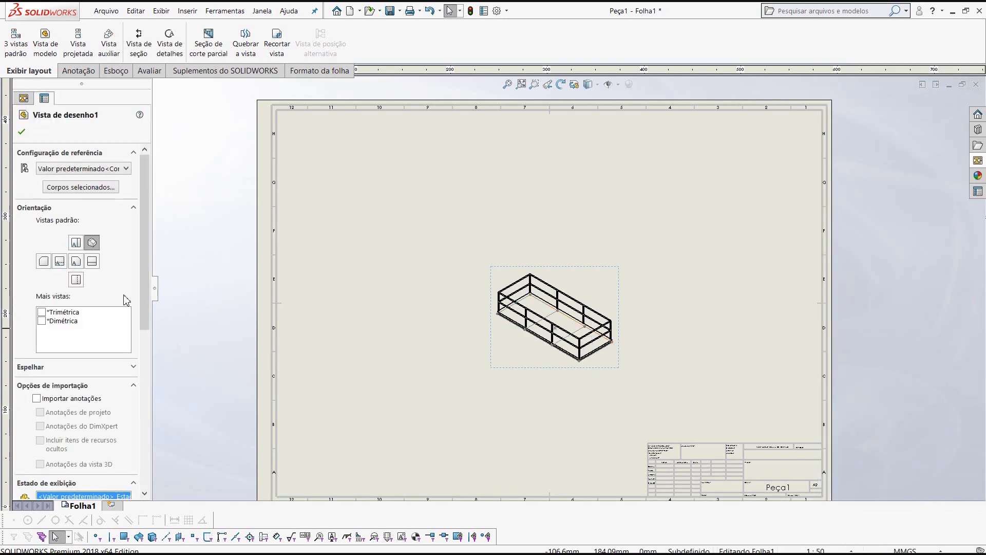
pyautogui.moveTo(147, 292); pyautogui.dragTo(148, 463)
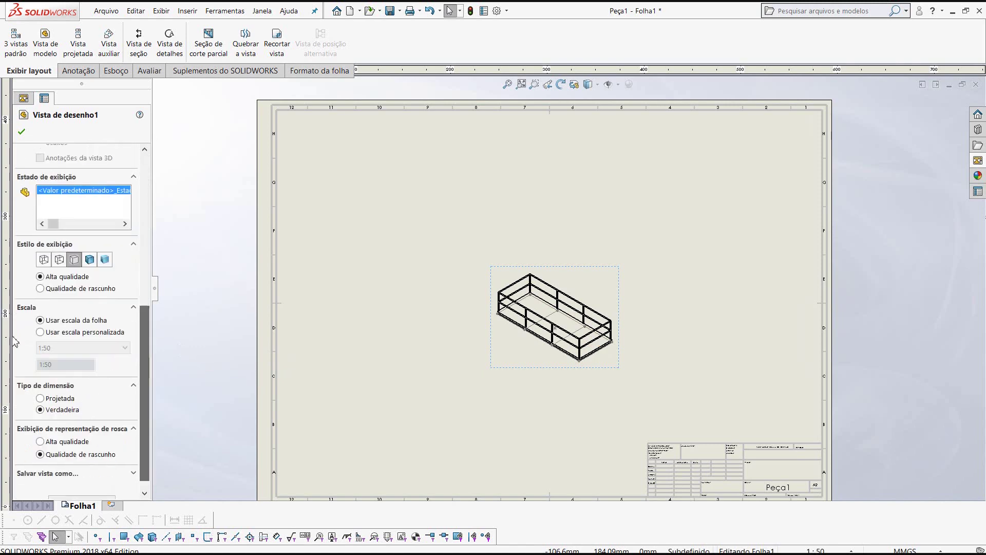
# - Set the view to a custom 1:20 scale, reposition it, and confirm
pyautogui.click(41, 332)
pyautogui.click(51, 349)
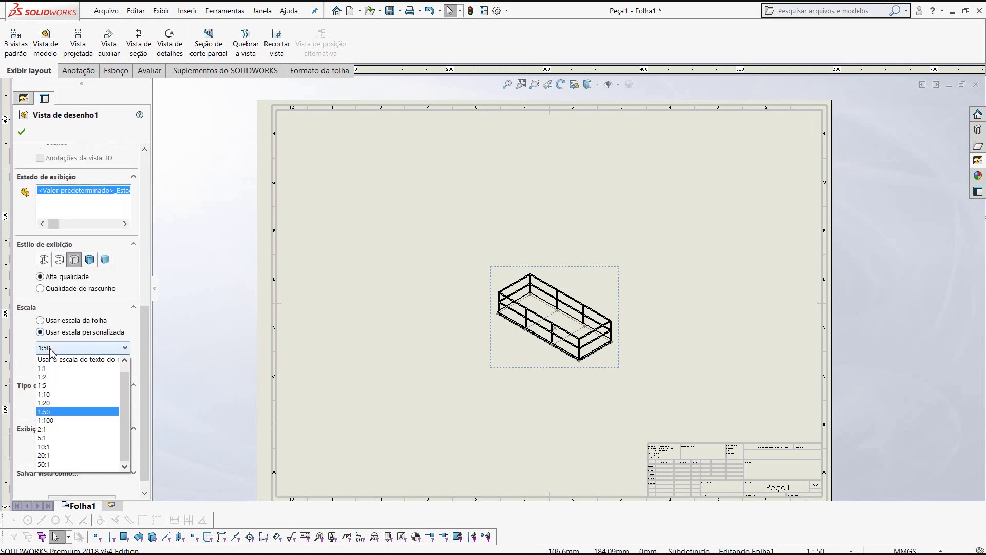
pyautogui.click(53, 403)
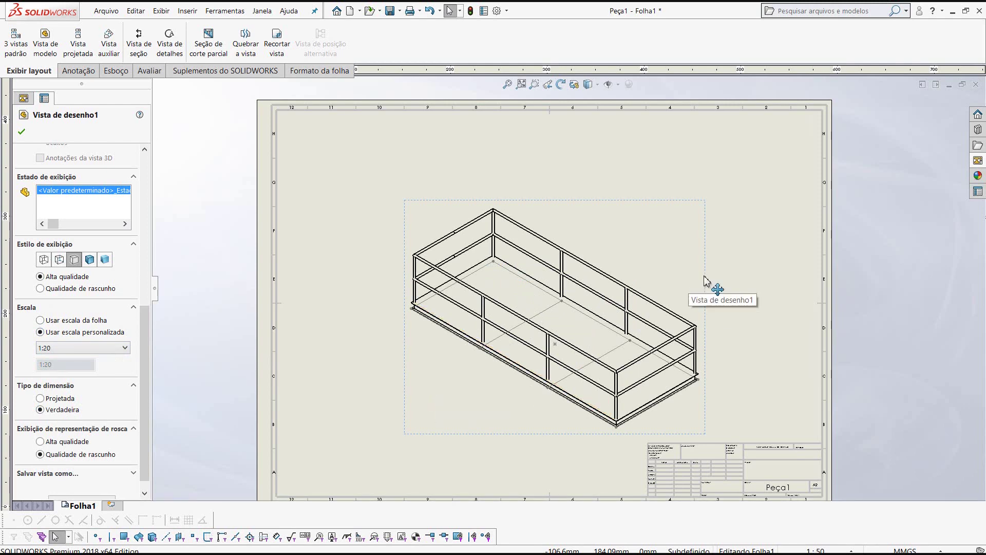
pyautogui.moveTo(693, 256); pyautogui.dragTo(673, 228)
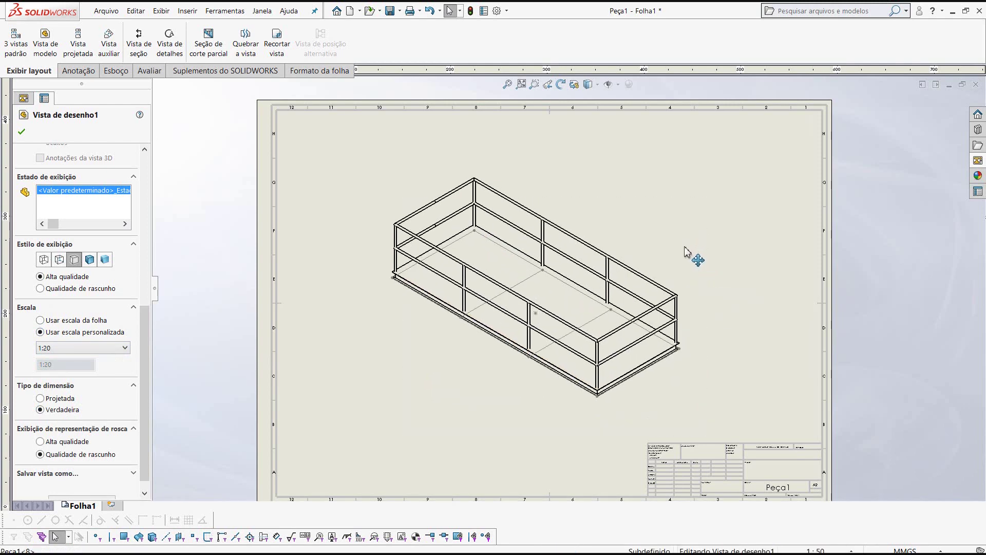
pyautogui.click(21, 132)
# - Auto-balloon the 1:20 isometric view and place its seven-row weldment cut list at the sheet's top-right
pyautogui.scroll(-2, 788, 391)
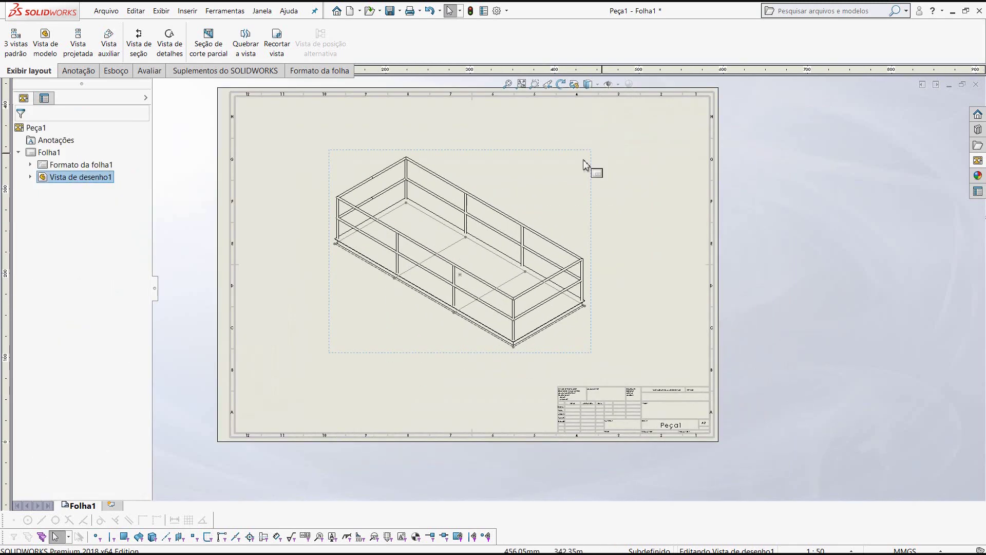
pyautogui.scroll(2, 590, 165)
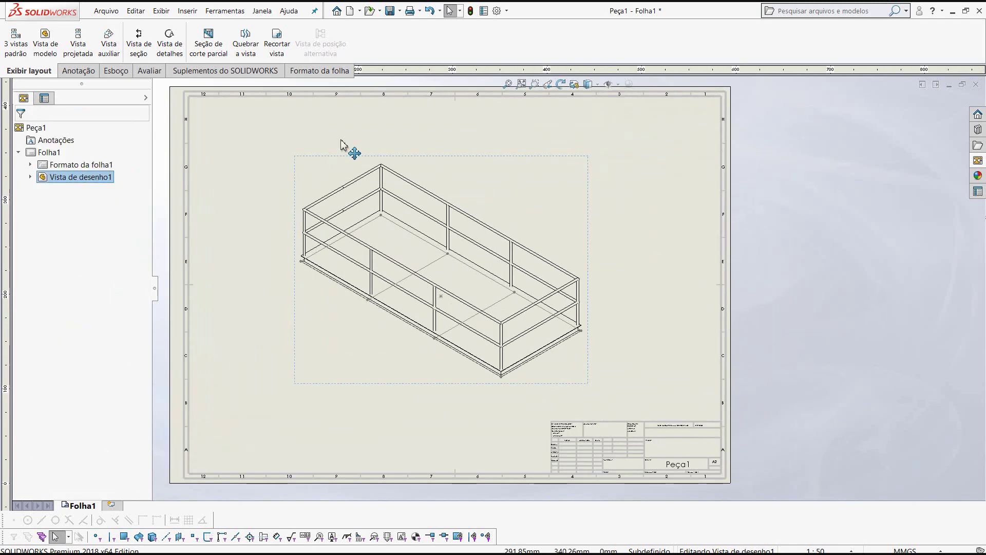
pyautogui.click(323, 163)
pyautogui.click(78, 71)
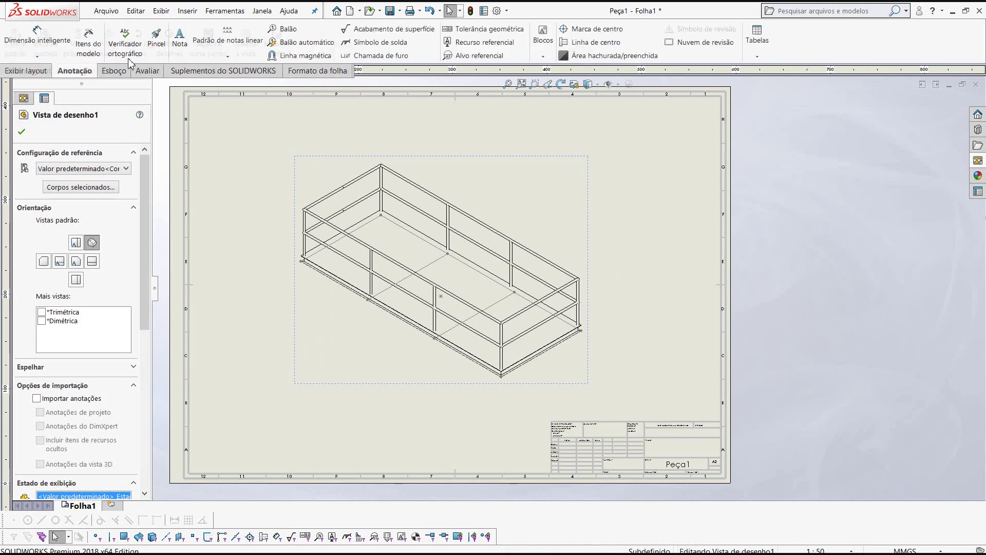
pyautogui.click(303, 42)
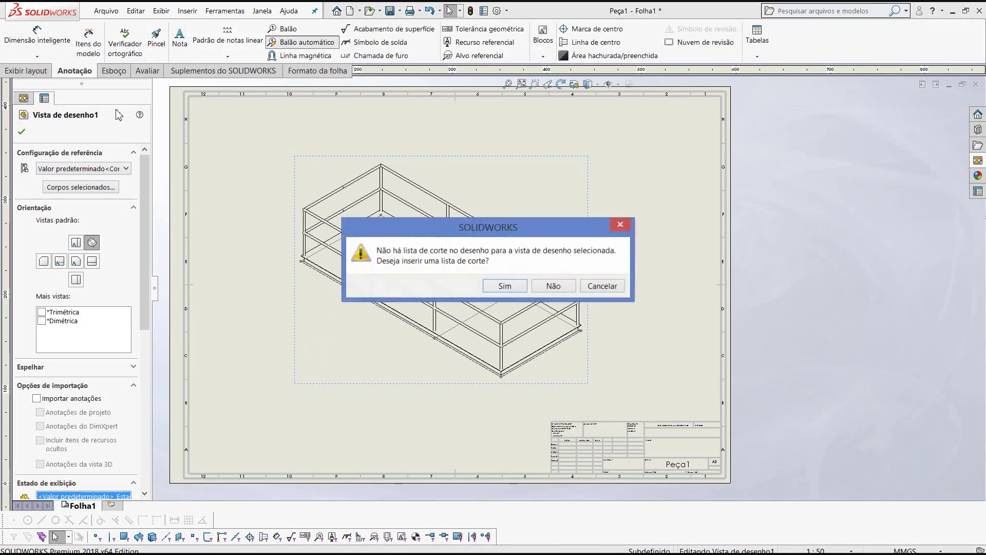
pyautogui.click(511, 288)
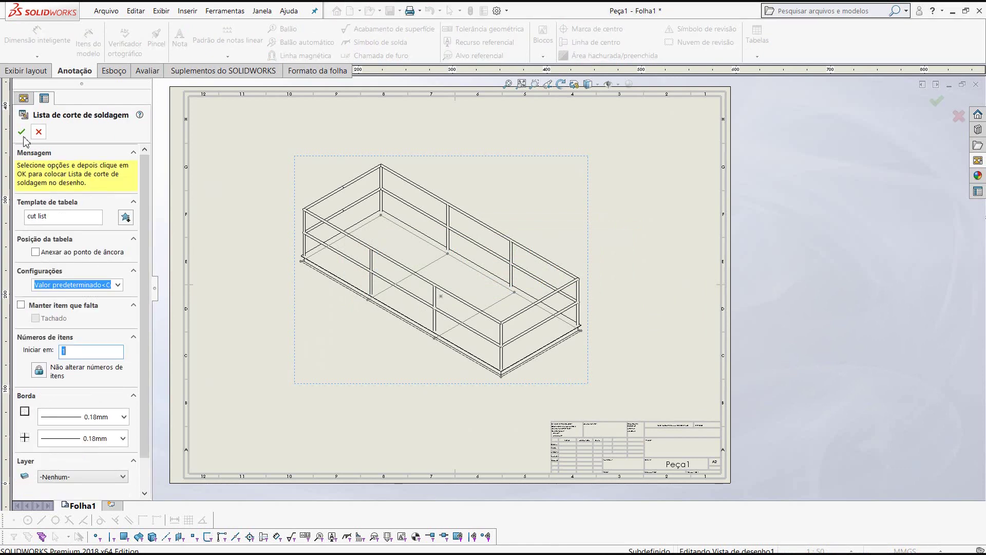
pyautogui.click(21, 132)
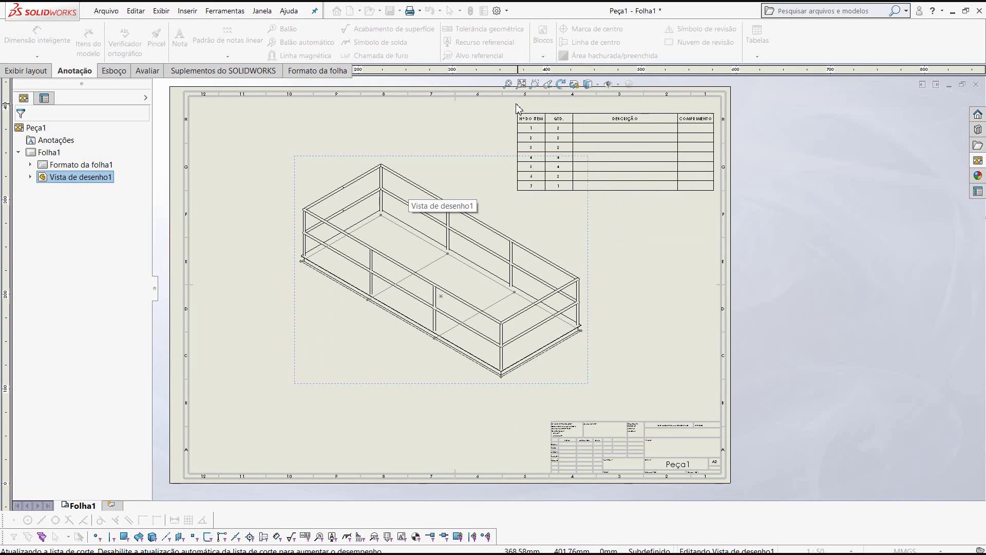
pyautogui.click(511, 121)
pyautogui.click(401, 270)
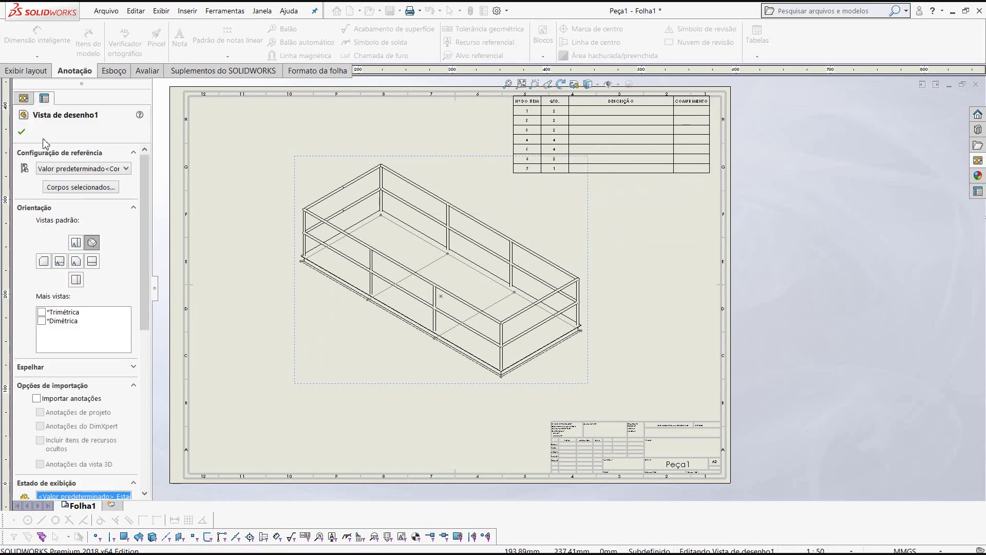
pyautogui.press('Escape')
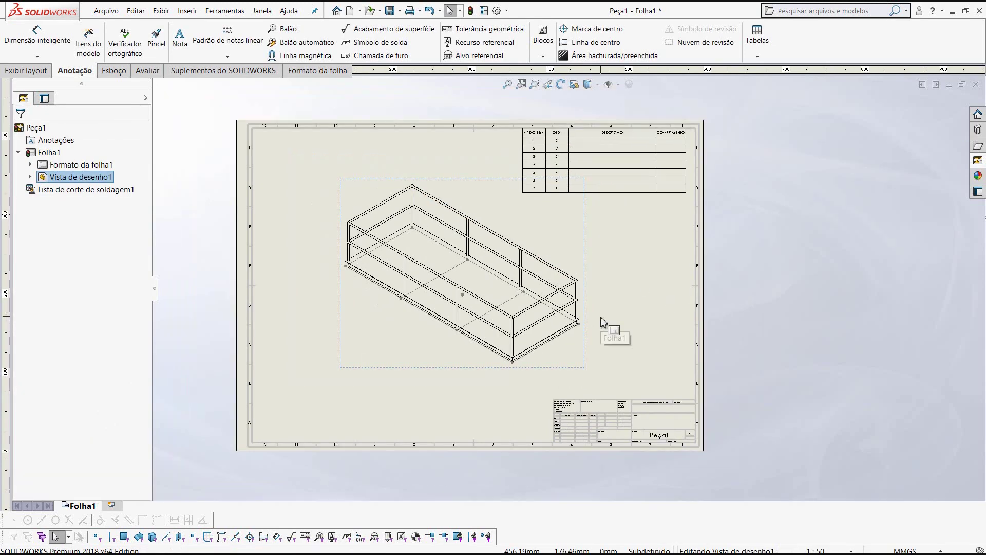
pyautogui.scroll(1, 607, 326)
pyautogui.scroll(1, 561, 309)
pyautogui.scroll(1, 497, 245)
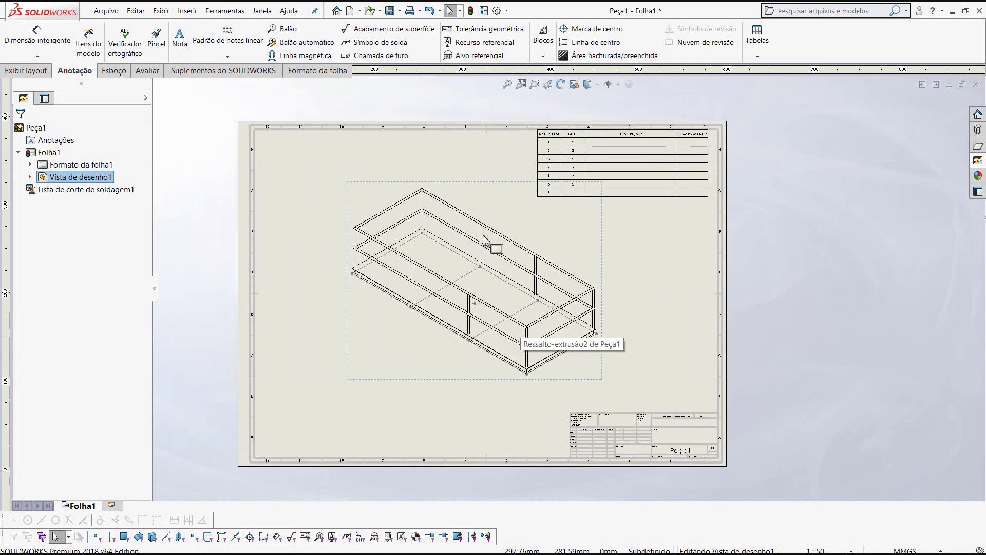